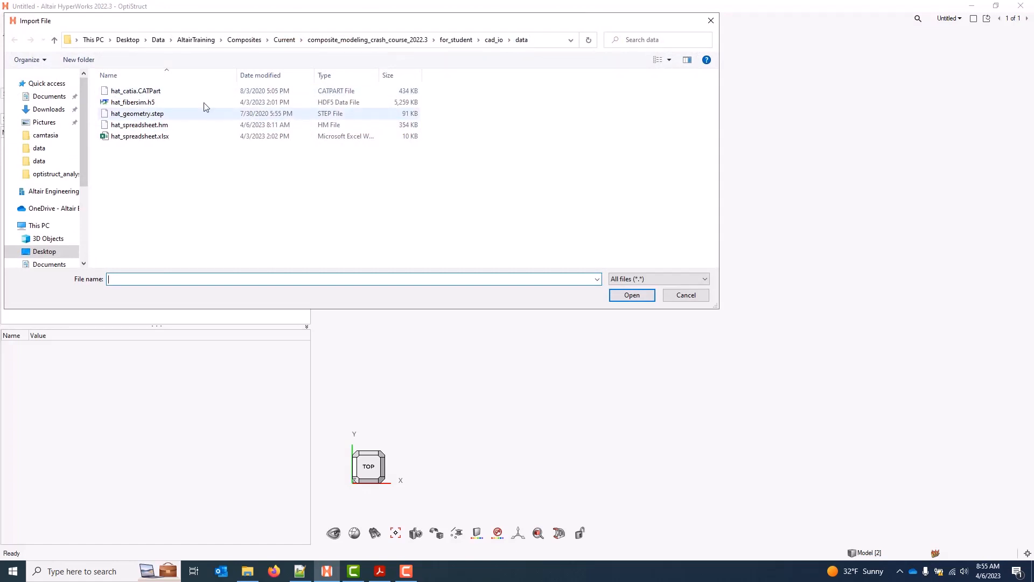
Import the CATIA part hat_catia.CATPart with composites included in the imported entities.
{"action": "left_click", "coordinate": [177, 90]}
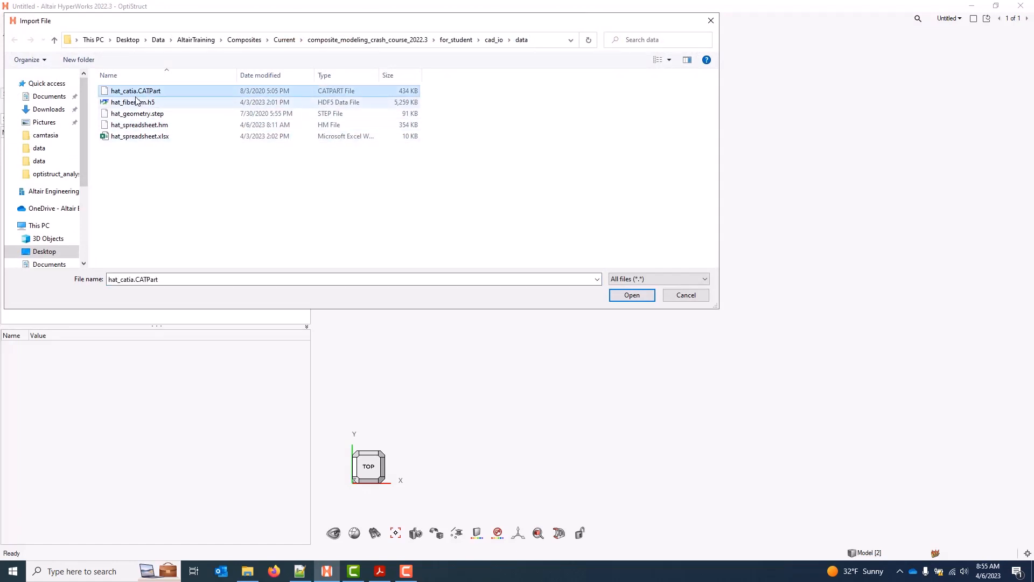
{"action": "left_click", "coordinate": [638, 295]}
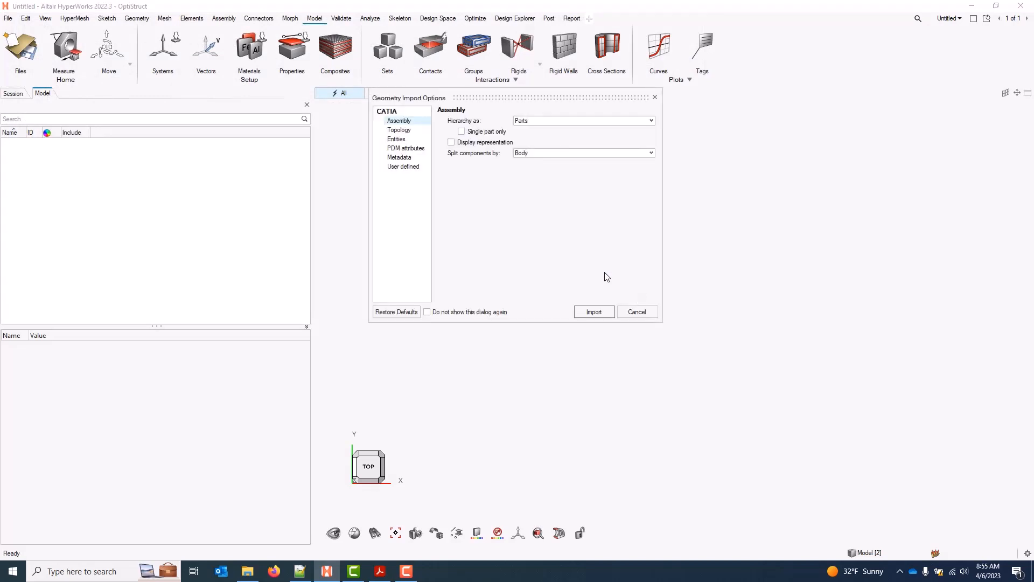
{"action": "left_click", "coordinate": [397, 139]}
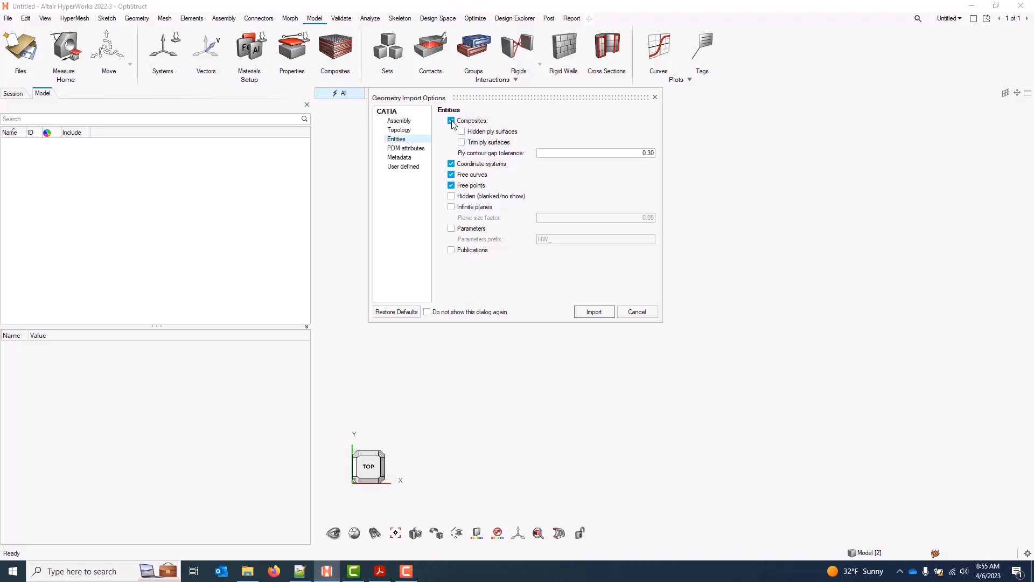
{"action": "left_click", "coordinate": [608, 314]}
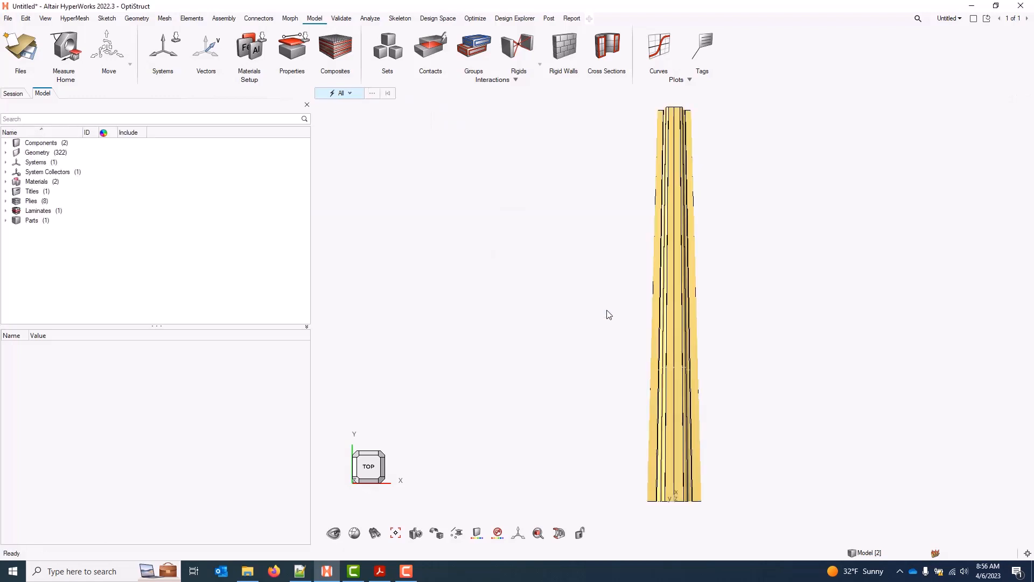
{"action": "left_click", "coordinate": [307, 105]}
{"action": "left_click", "coordinate": [577, 462]}
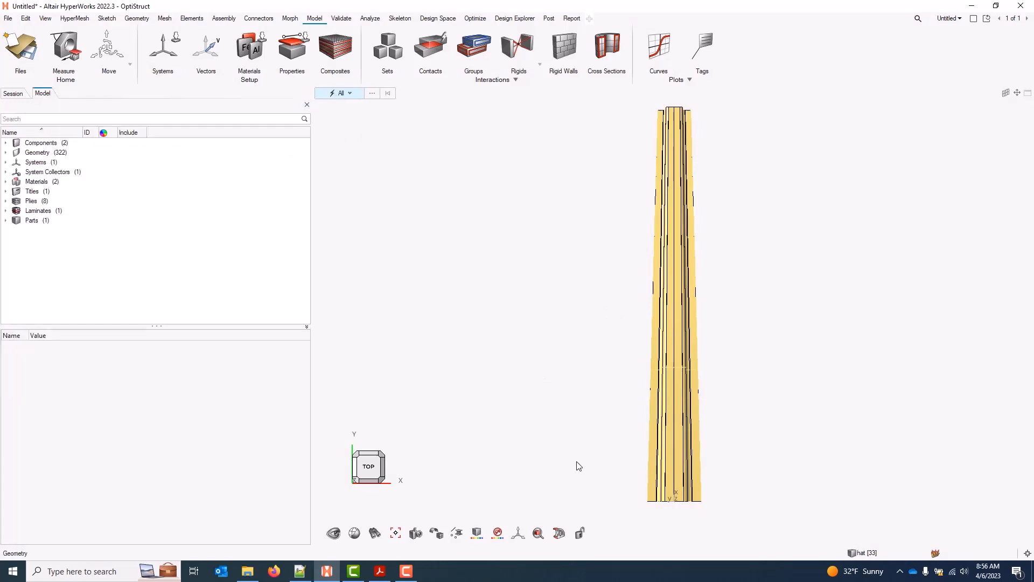
Open the composite browser and expand the STACK_1 laminate to examine its plies' orientations, thicknesses, materials and shapes.
{"action": "middle_click_drag", "start_coordinate": [569, 440], "coordinate": [695, 361]}
{"action": "scroll", "coordinate": [685, 351], "scroll_direction": "up", "scroll_amount": 2}
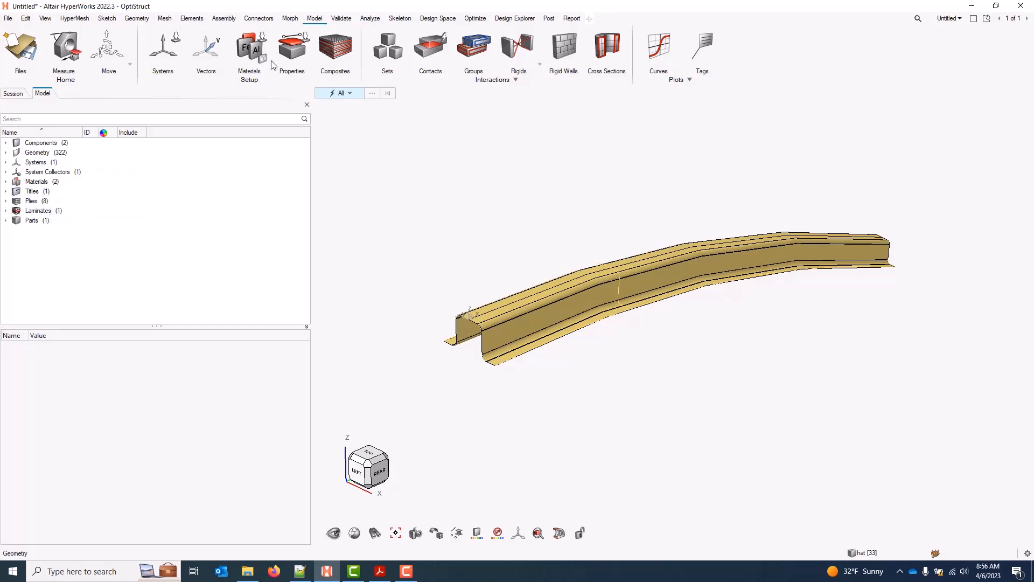
{"action": "left_click", "coordinate": [345, 48]}
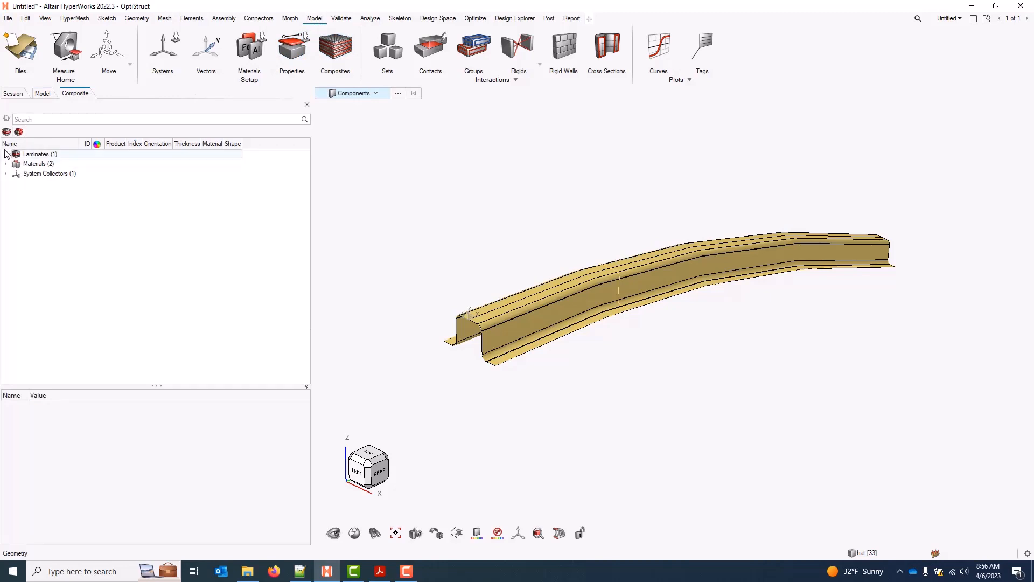
{"action": "left_click", "coordinate": [5, 154]}
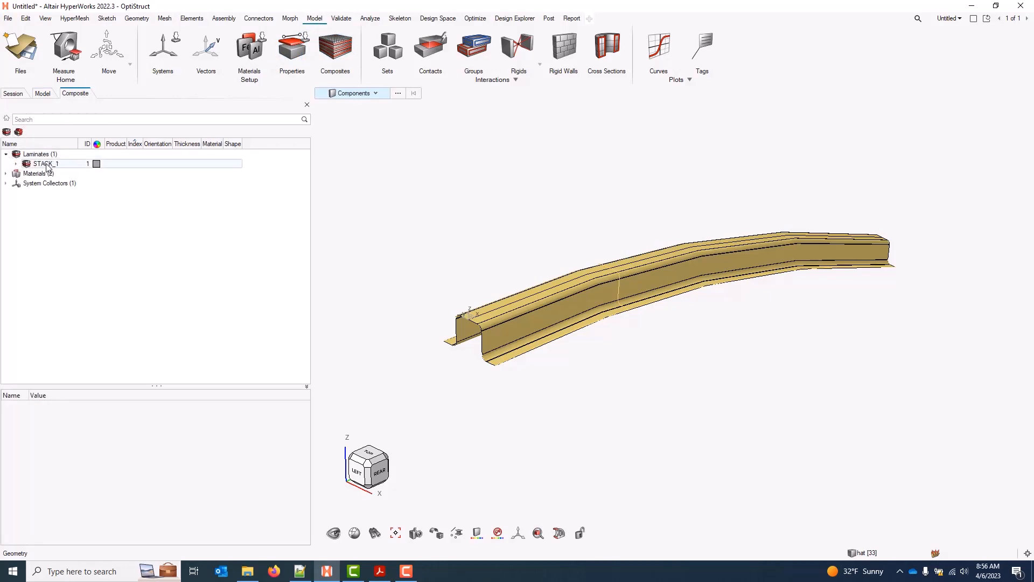
{"action": "left_click", "coordinate": [16, 163]}
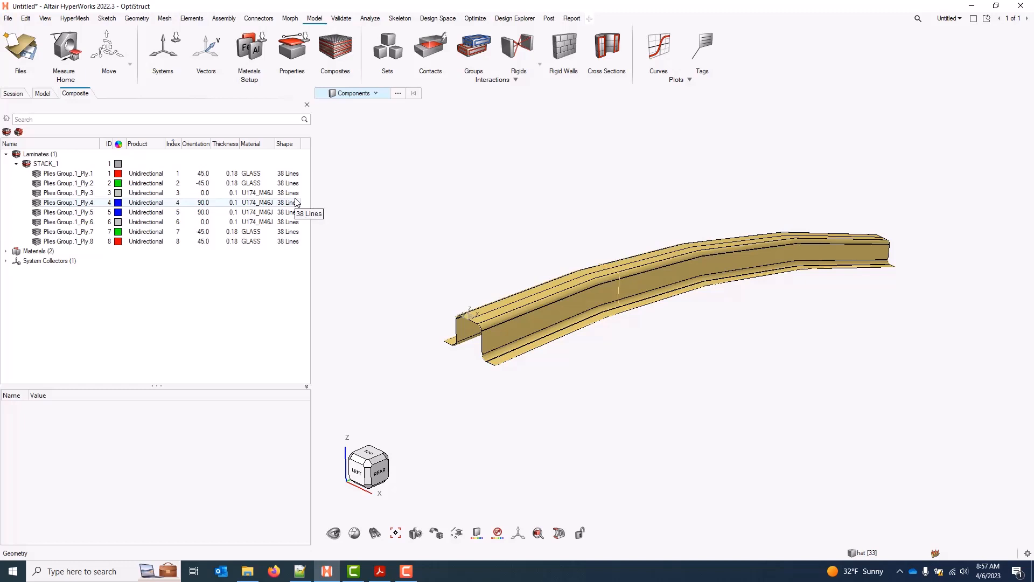
Create a 2D mesh on all surfaces of the hat with an element size of 2.5.
{"action": "left_click", "coordinate": [44, 94]}
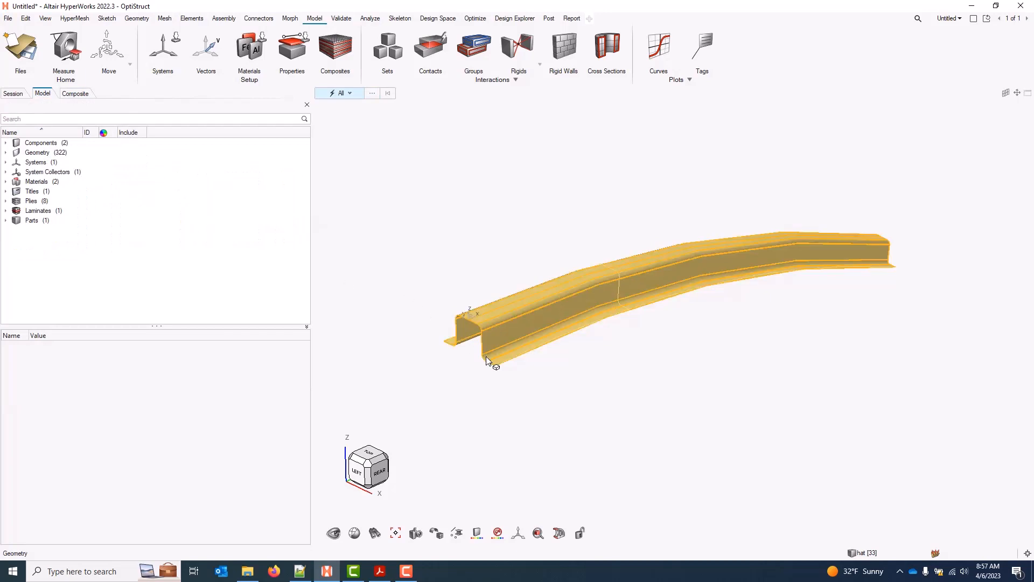
{"action": "left_click", "coordinate": [163, 19]}
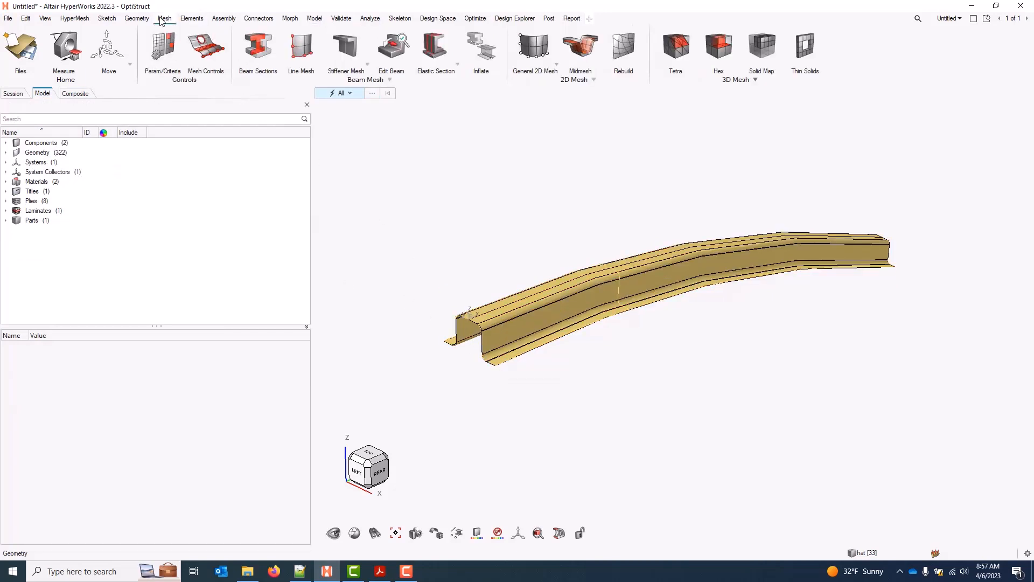
{"action": "left_click", "coordinate": [535, 48]}
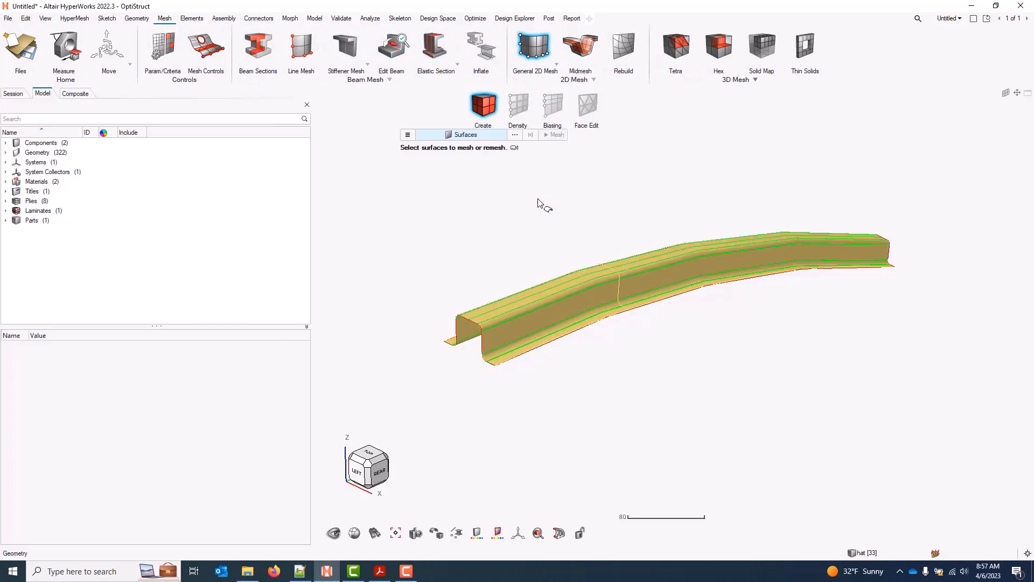
{"action": "left_click_drag", "start_coordinate": [382, 185], "coordinate": [984, 411]}
{"action": "key", "text": "BackSpace"}
{"action": "key", "text": "BackSpace"}
{"action": "key", "text": "BackSpace"}
{"action": "key", "text": "BackSpace"}
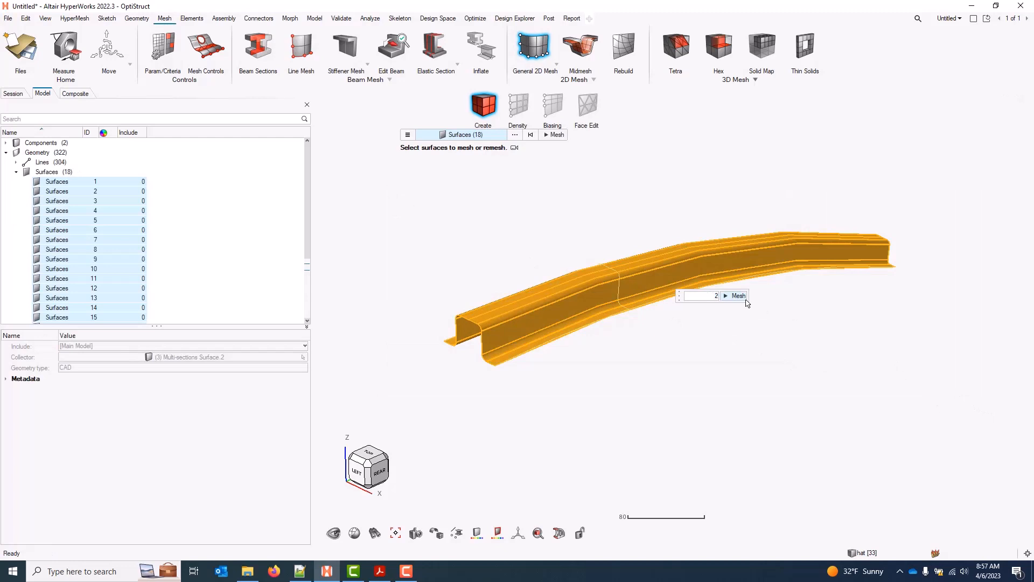
{"action": "type", "text": "2.5"}
{"action": "left_click", "coordinate": [738, 298]}
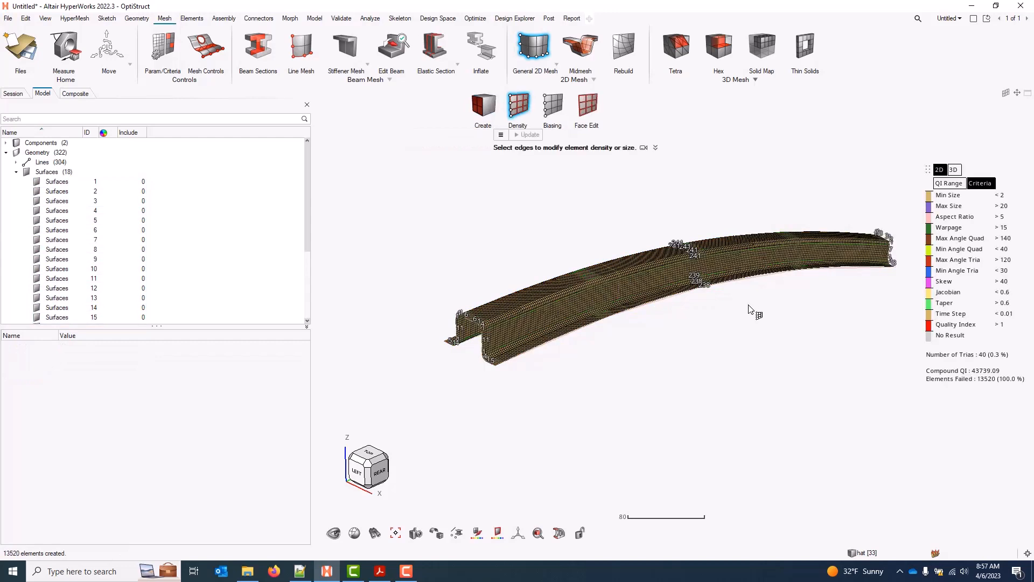
{"action": "left_click", "coordinate": [530, 42]}
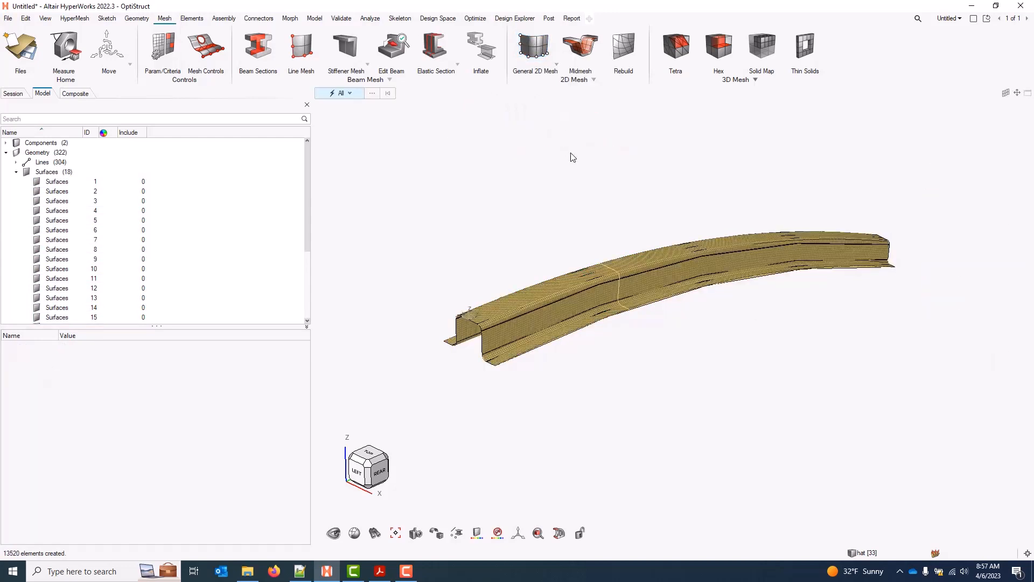
Hide the geometry of the hat and Multi-sections Surface.2 components, leaving only the mesh displayed.
{"action": "left_click", "coordinate": [6, 142]}
{"action": "left_click", "coordinate": [28, 162]}
{"action": "left_click", "coordinate": [27, 153]}
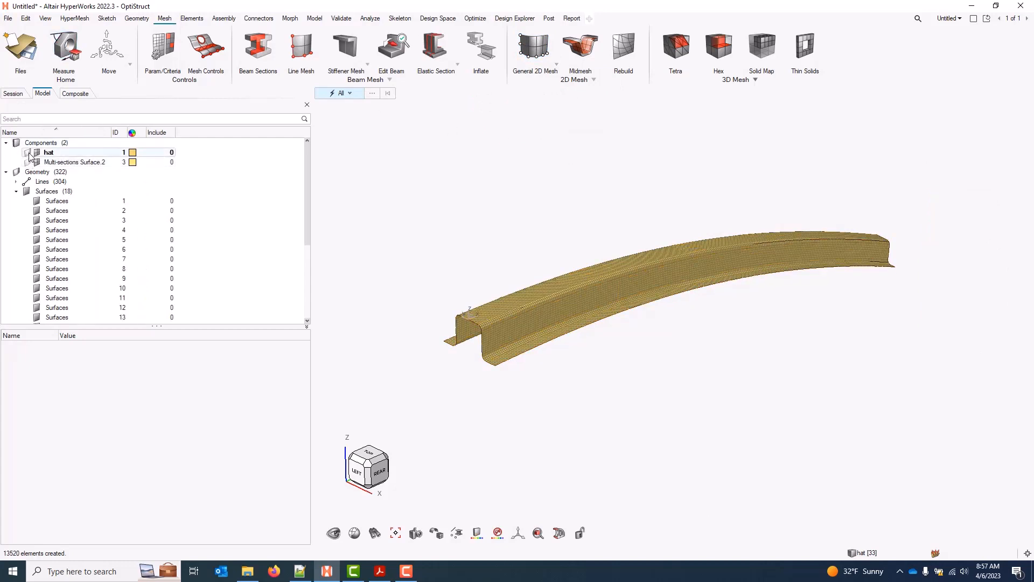
{"action": "left_click", "coordinate": [6, 143]}
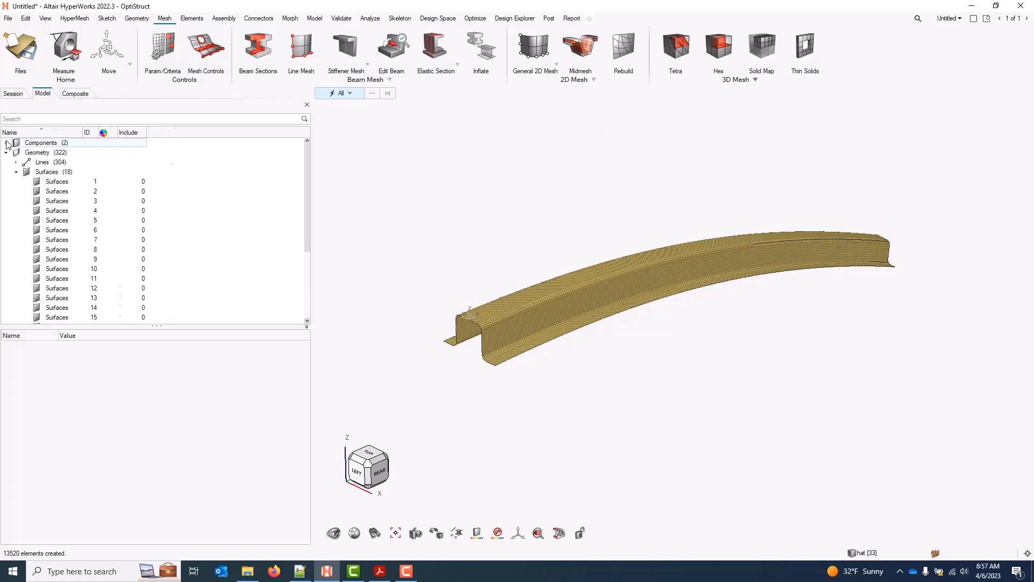
Create a PCOMPP property named template_property in the composite browser and set its Z0 to 0.0.
{"action": "left_click", "coordinate": [76, 94]}
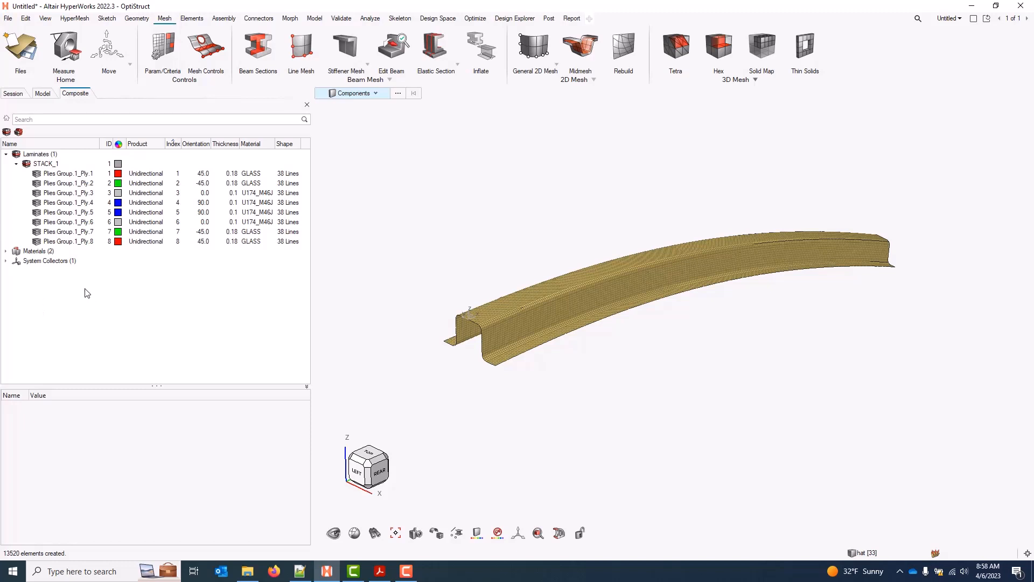
{"action": "right_click", "coordinate": [71, 283]}
{"action": "mouse_move", "coordinate": [93, 284]}
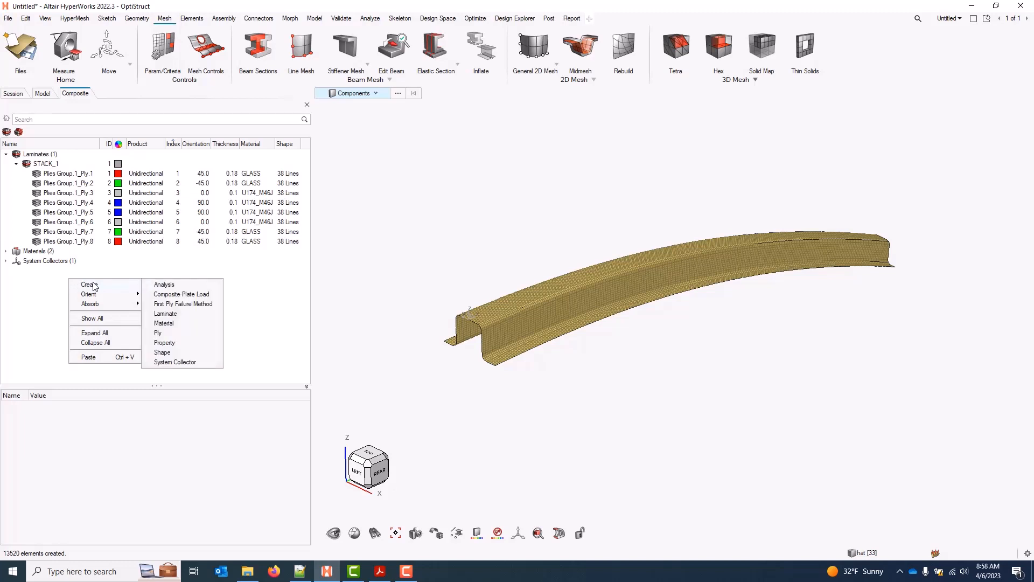
{"action": "left_click", "coordinate": [178, 342]}
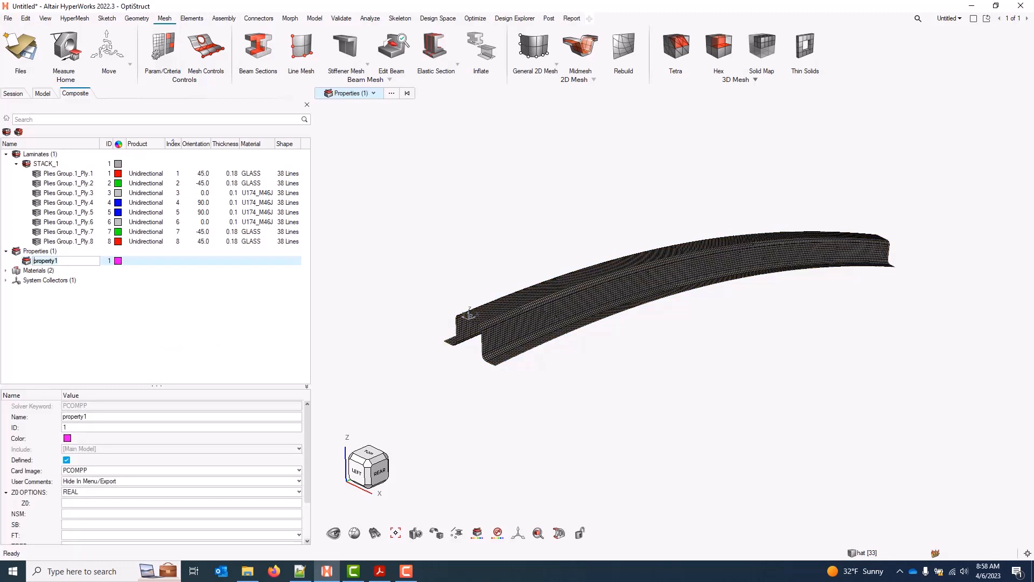
{"action": "type", "text": "template_property"}
{"action": "key", "text": "Return"}
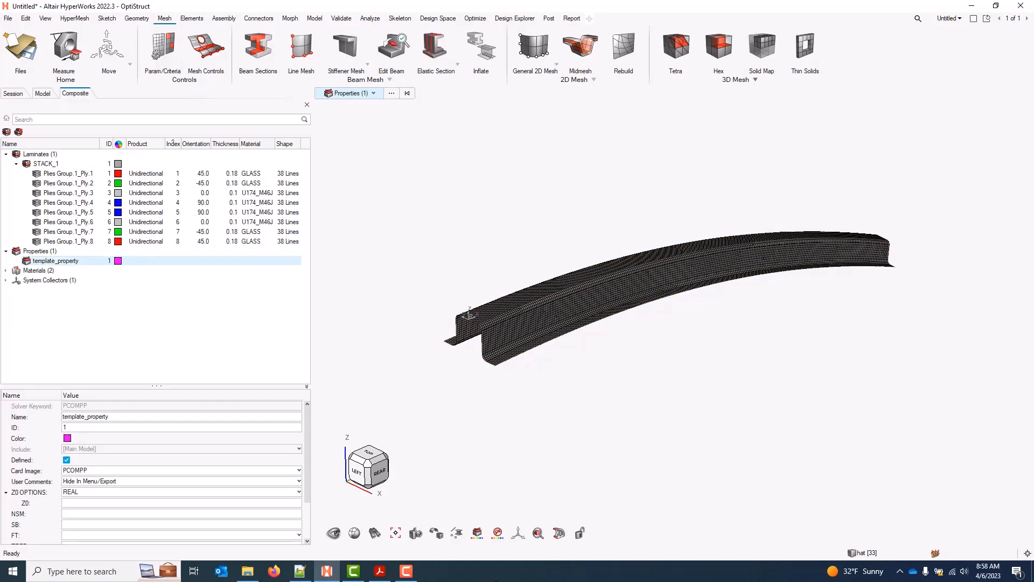
{"action": "left_click", "coordinate": [128, 504]}
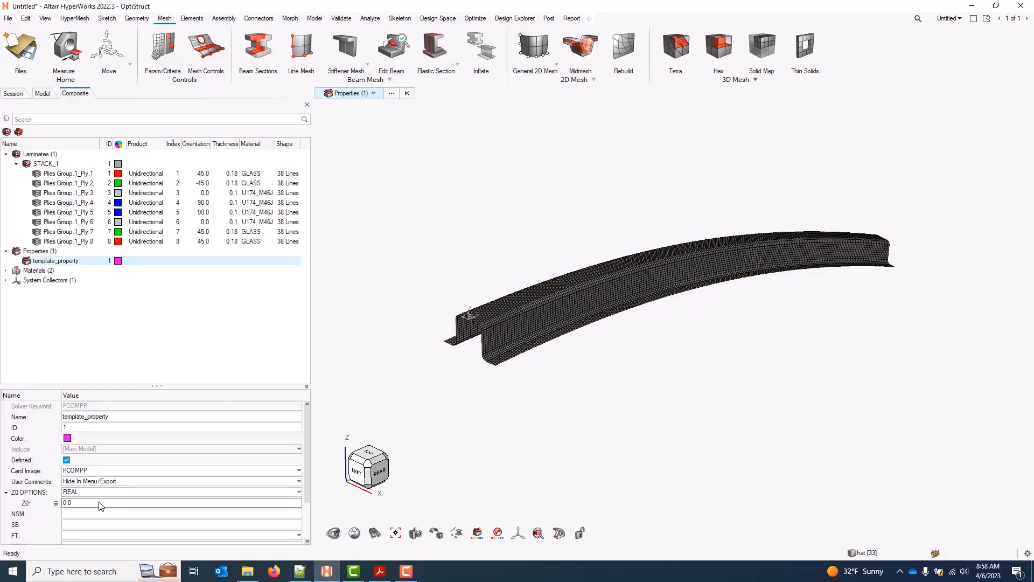
{"action": "left_click", "coordinate": [128, 503]}
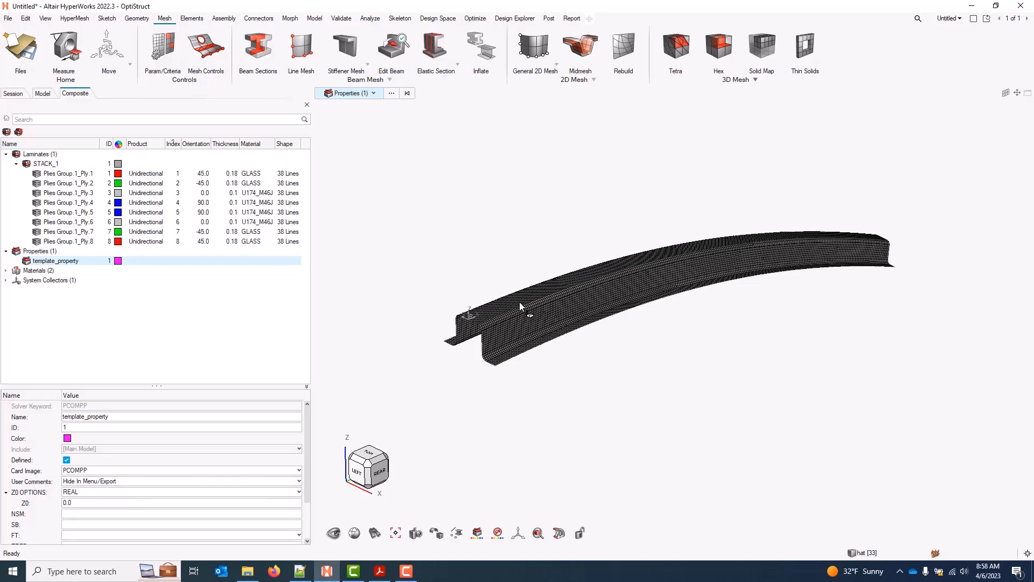
Assign template_property to the meshed hat component.
{"action": "right_click", "coordinate": [82, 264]}
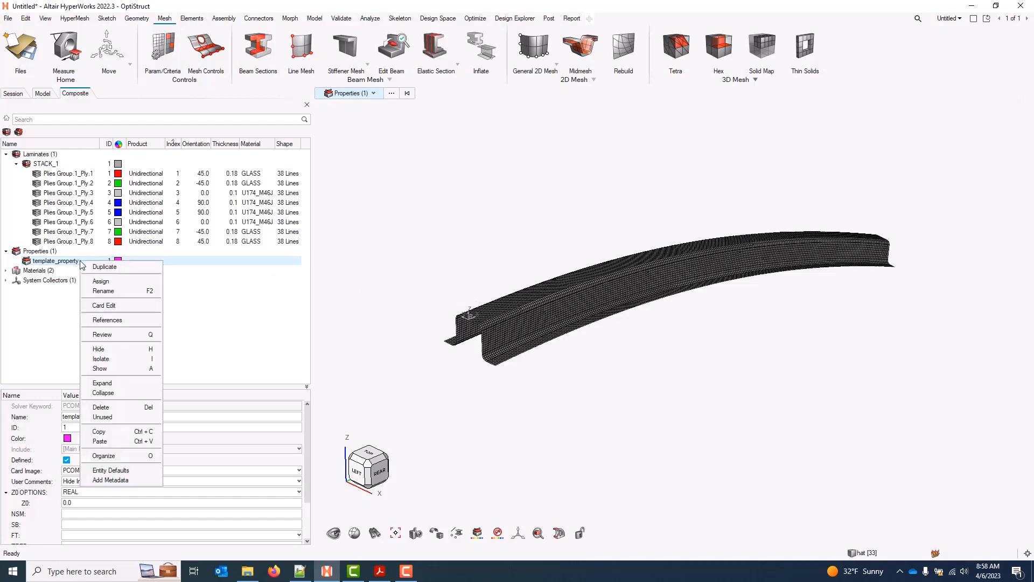
{"action": "left_click", "coordinate": [124, 282]}
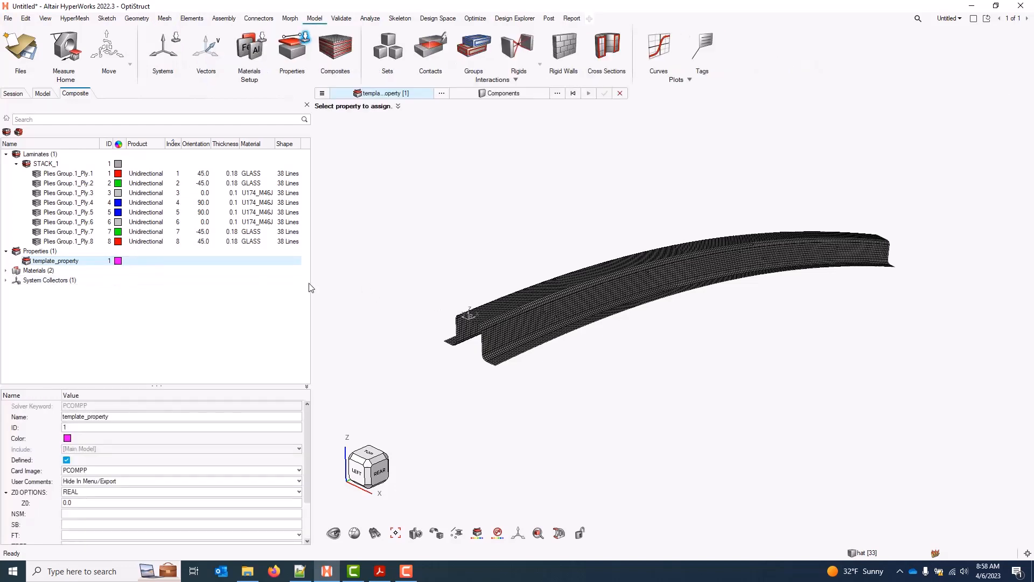
{"action": "left_click", "coordinate": [580, 288]}
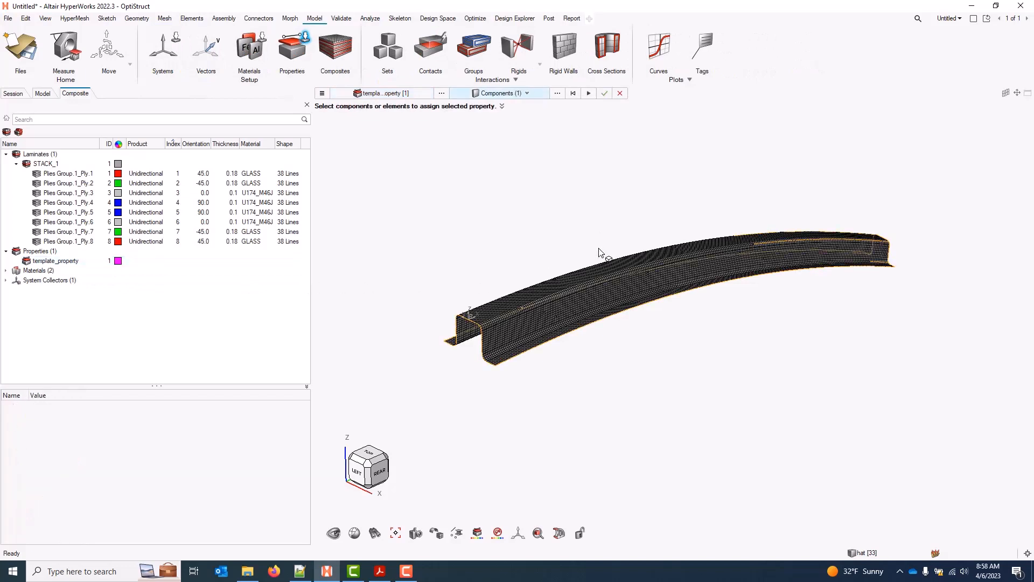
{"action": "left_click", "coordinate": [605, 94]}
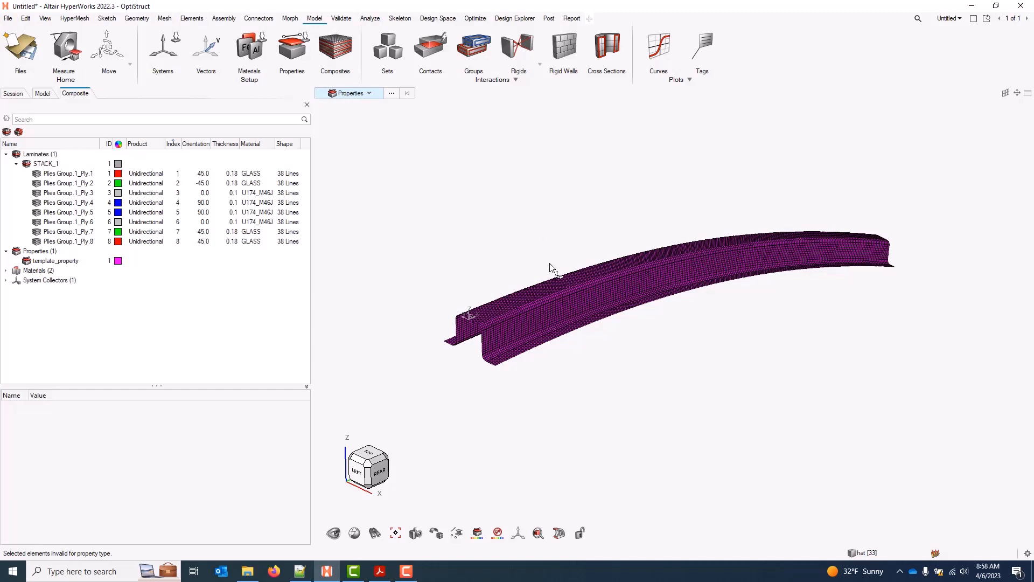
Open Material Reference Orientation and display the normals of all the hat's elements as vectors.
{"action": "right_click", "coordinate": [115, 305]}
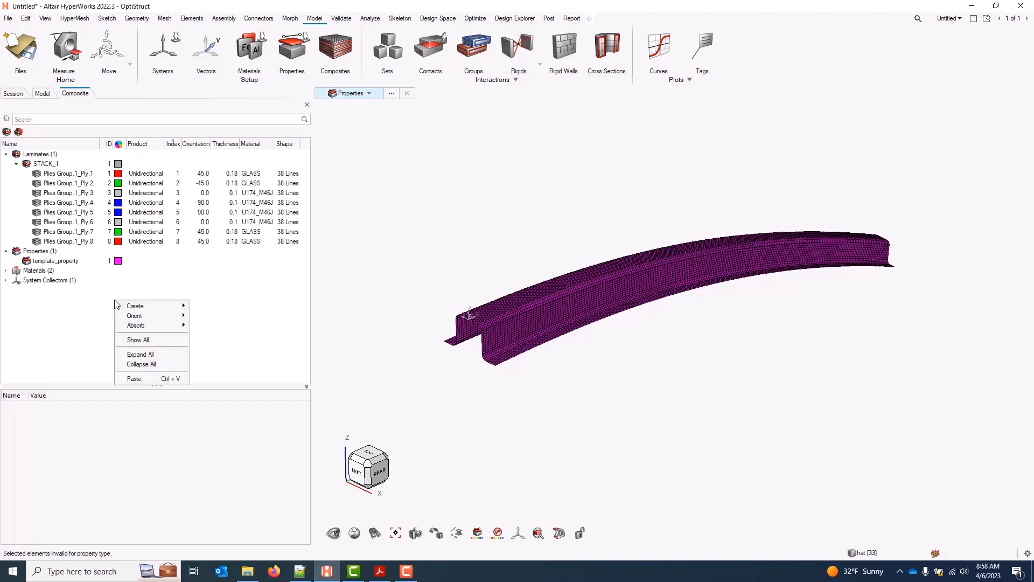
{"action": "mouse_move", "coordinate": [160, 320]}
{"action": "left_click", "coordinate": [230, 317]}
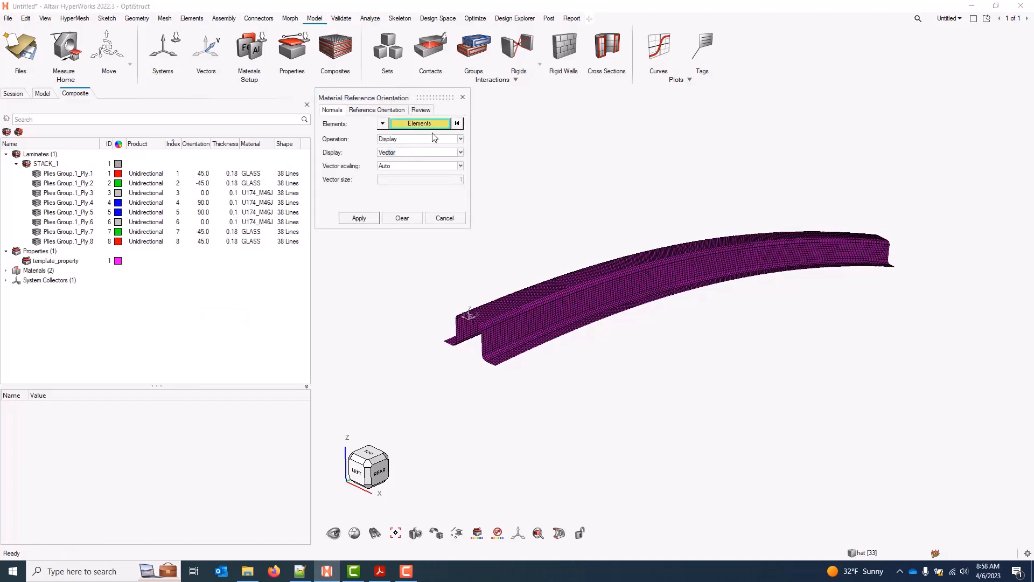
{"action": "left_click", "coordinate": [434, 125]}
{"action": "left_click_drag", "start_coordinate": [383, 177], "coordinate": [1000, 412]}
{"action": "left_click", "coordinate": [576, 132]}
{"action": "left_click", "coordinate": [360, 218]}
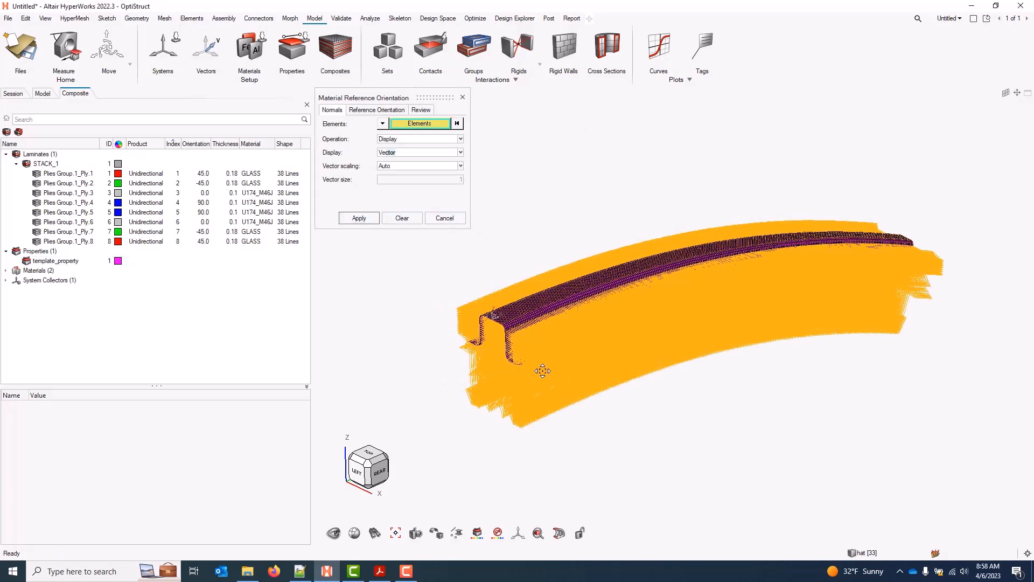
Set the normals' vector scaling to Manual with a vector size of 5 and redisplay them for inspection.
{"action": "scroll", "coordinate": [530, 354], "scroll_direction": "up", "scroll_amount": 6}
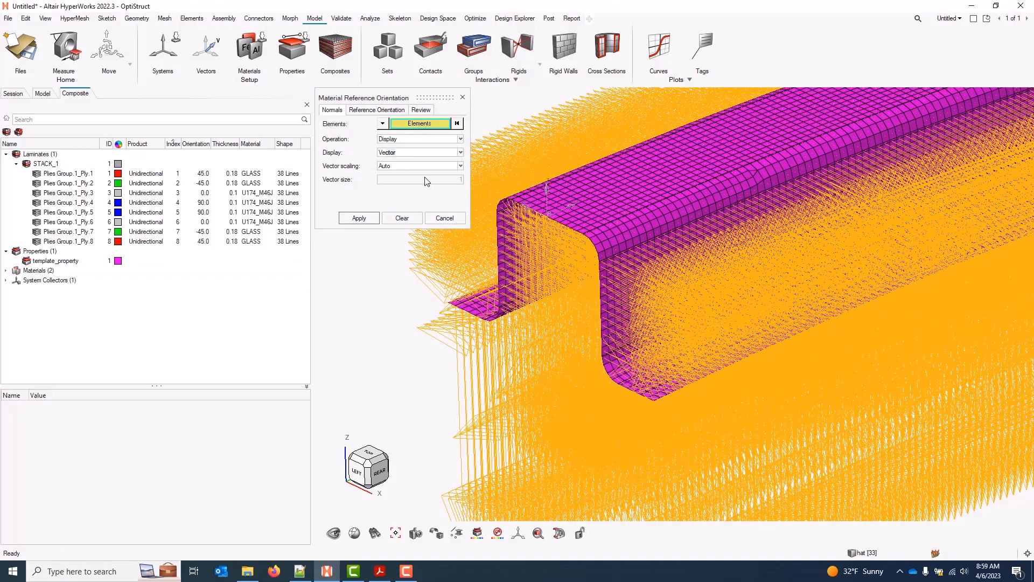
{"action": "left_click", "coordinate": [461, 167]}
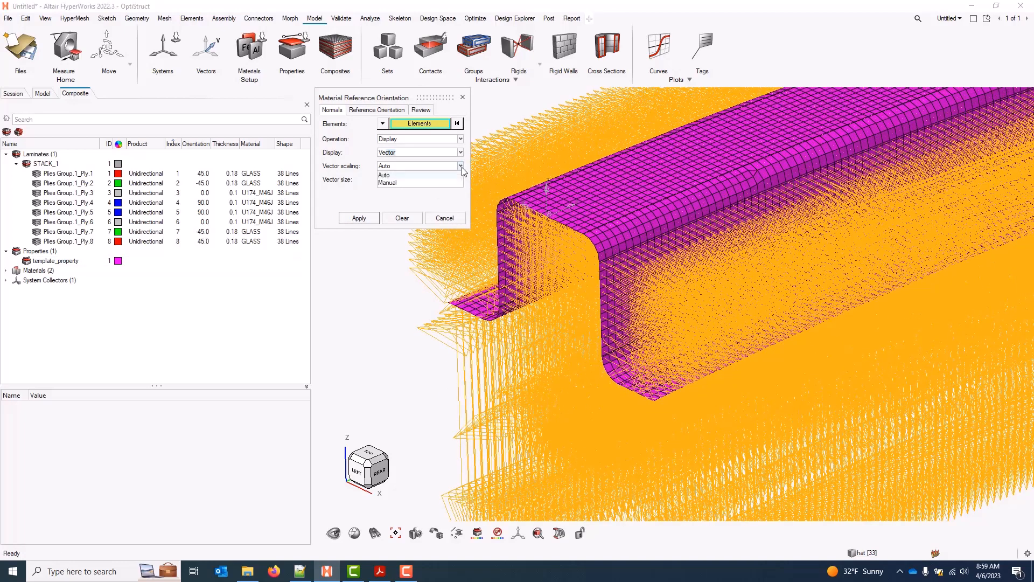
{"action": "left_click", "coordinate": [419, 183]}
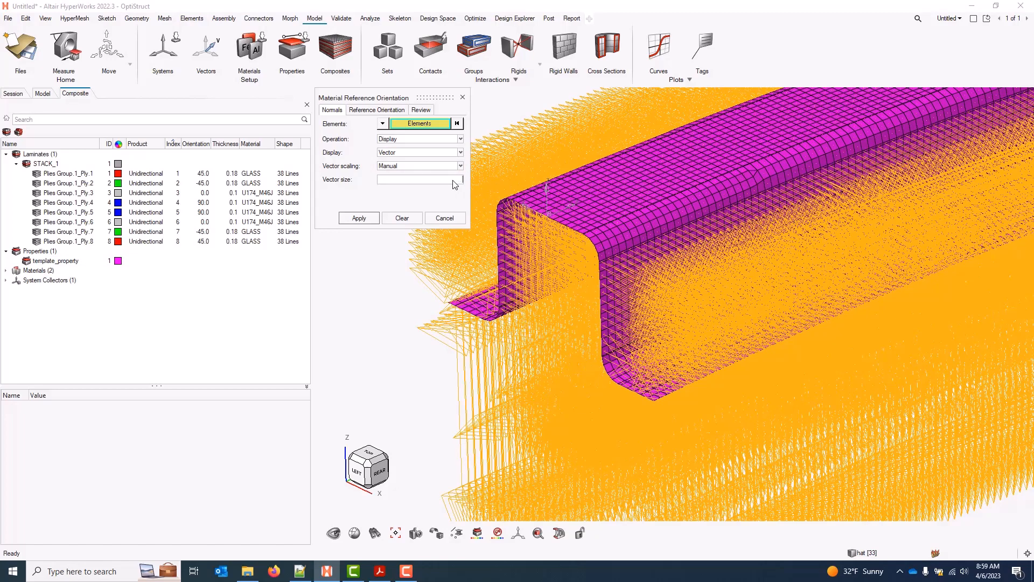
{"action": "left_click", "coordinate": [362, 219]}
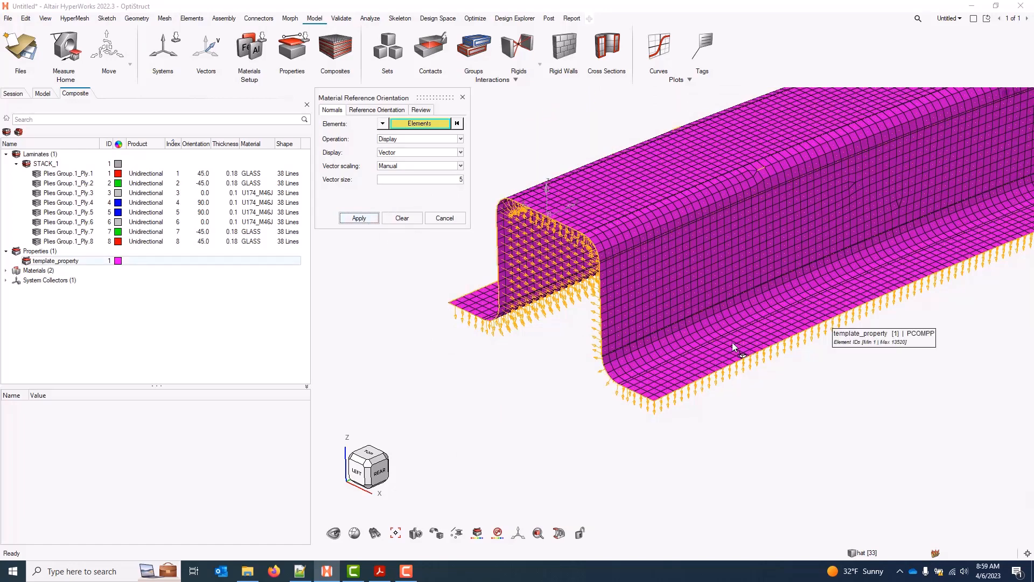
{"action": "right_click_drag", "start_coordinate": [562, 325], "coordinate": [571, 372], "text": "ctrl"}
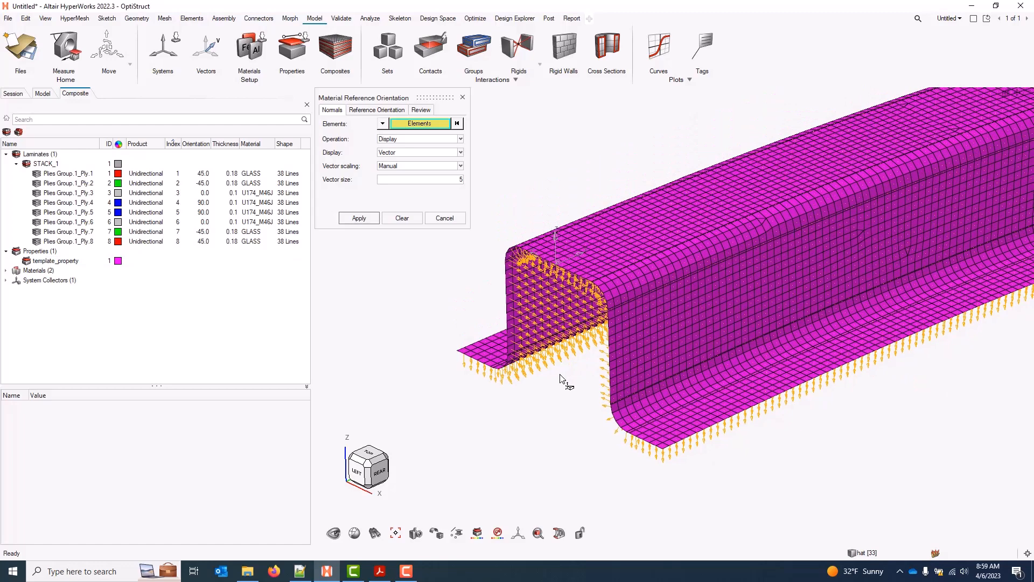
Close the normals display, reopen Material Reference Orientation and select all the hat's elements for the reference orientation.
{"action": "left_click", "coordinate": [462, 97]}
{"action": "key", "text": "f"}
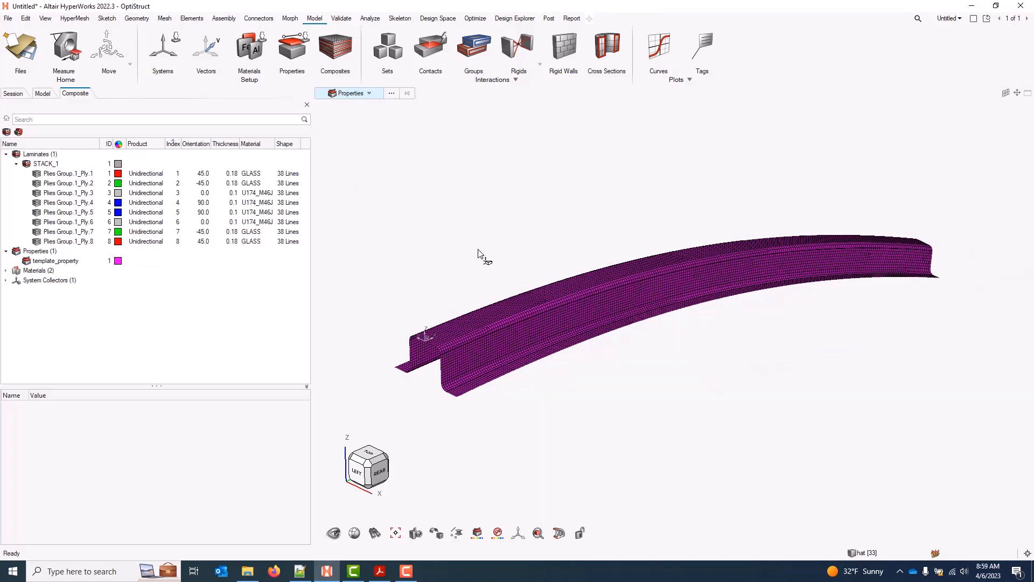
{"action": "right_click", "coordinate": [77, 318]}
{"action": "mouse_move", "coordinate": [100, 328]}
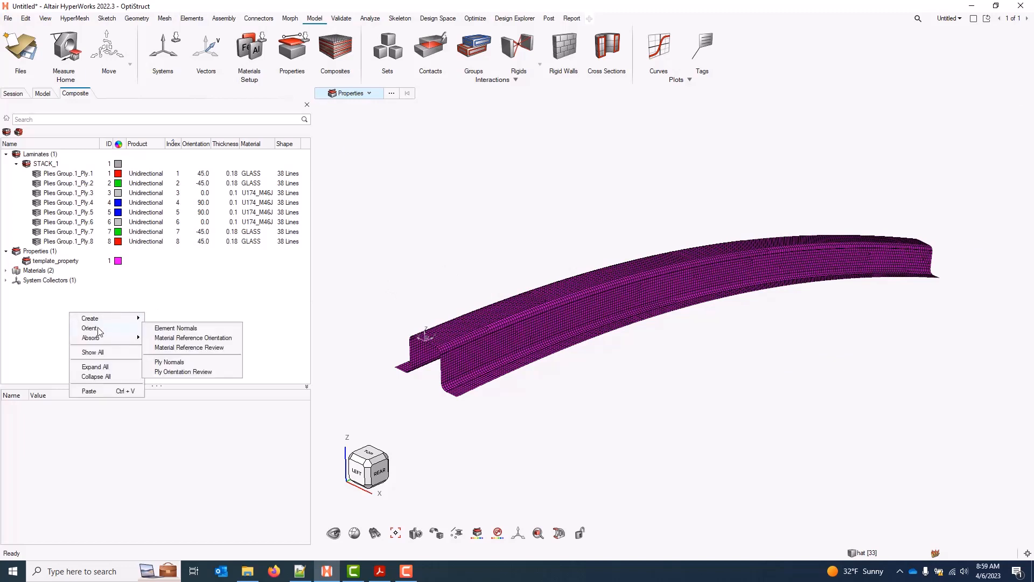
{"action": "left_click", "coordinate": [237, 338]}
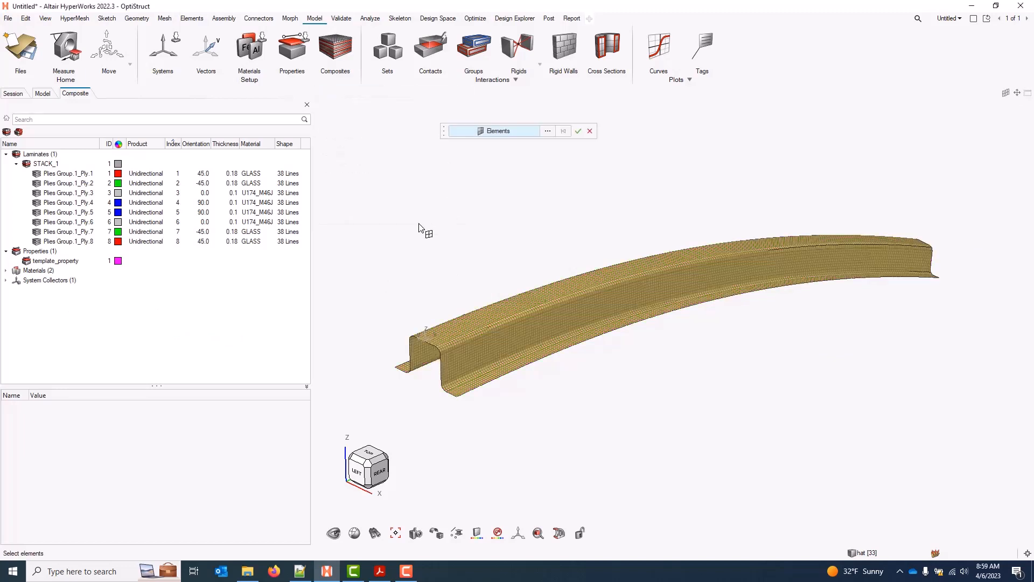
{"action": "left_click_drag", "start_coordinate": [335, 181], "coordinate": [1006, 434]}
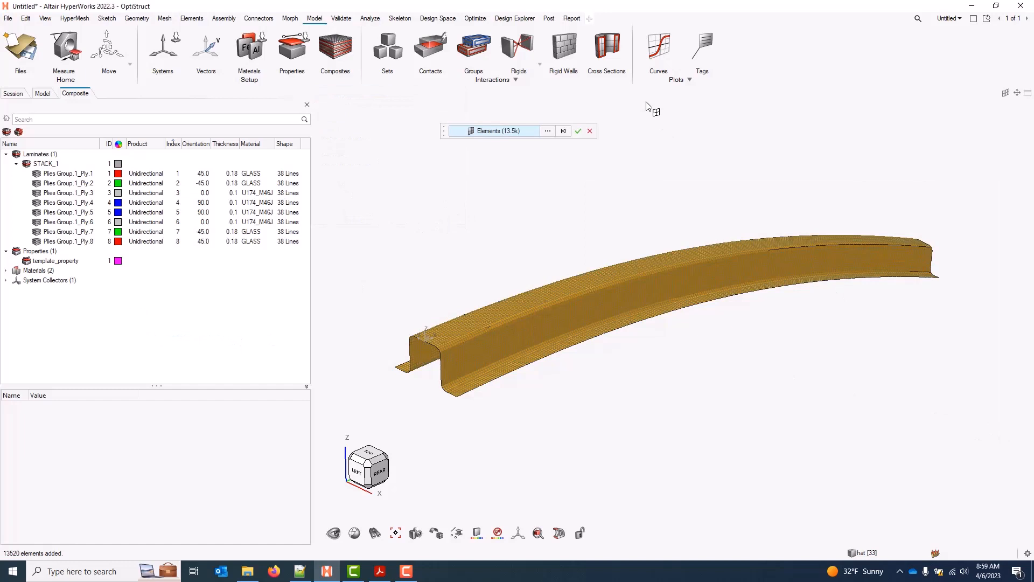
{"action": "left_click", "coordinate": [579, 132]}
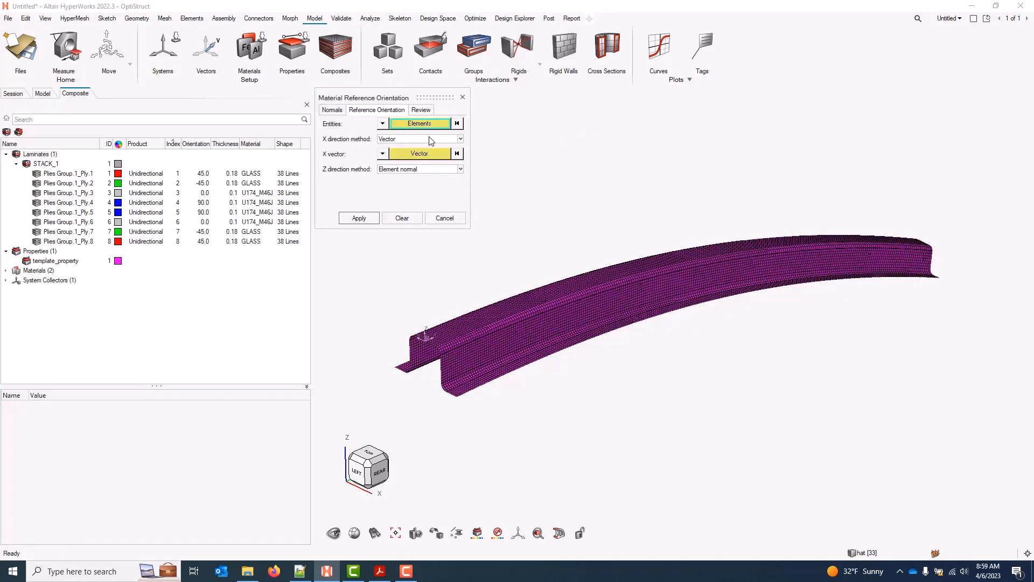
Set the X direction method to System, pick the coordinate system at the hat's end, and apply the material orientation.
{"action": "scroll", "coordinate": [476, 334], "scroll_direction": "up", "scroll_amount": 3}
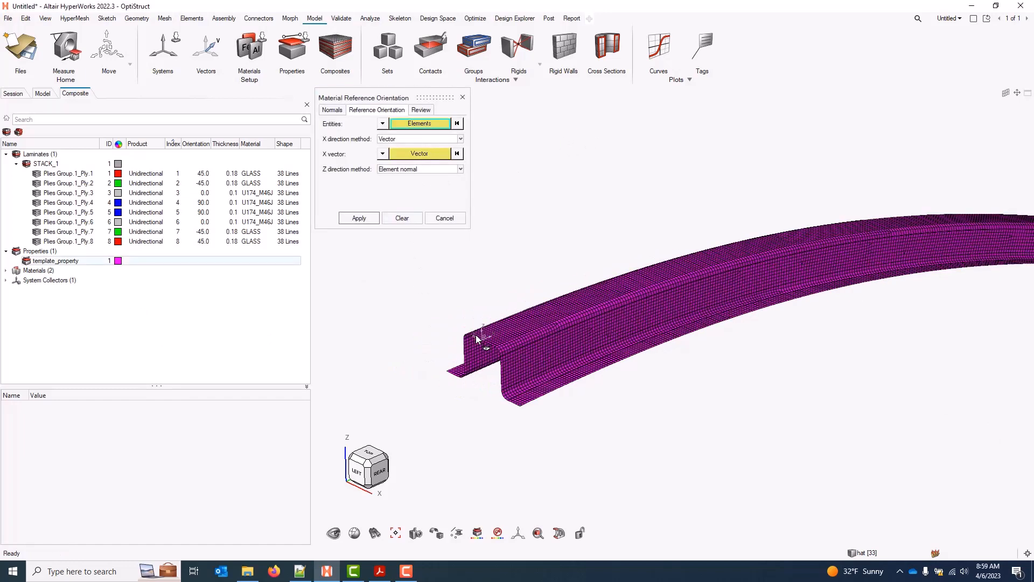
{"action": "scroll", "coordinate": [476, 335], "scroll_direction": "up", "scroll_amount": 5}
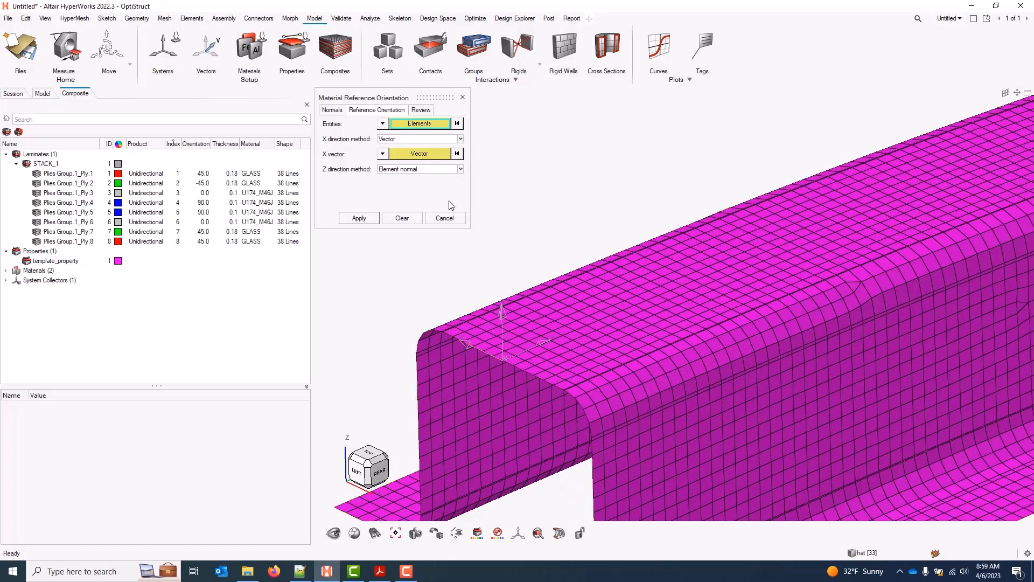
{"action": "left_click", "coordinate": [438, 138]}
{"action": "left_click", "coordinate": [398, 166]}
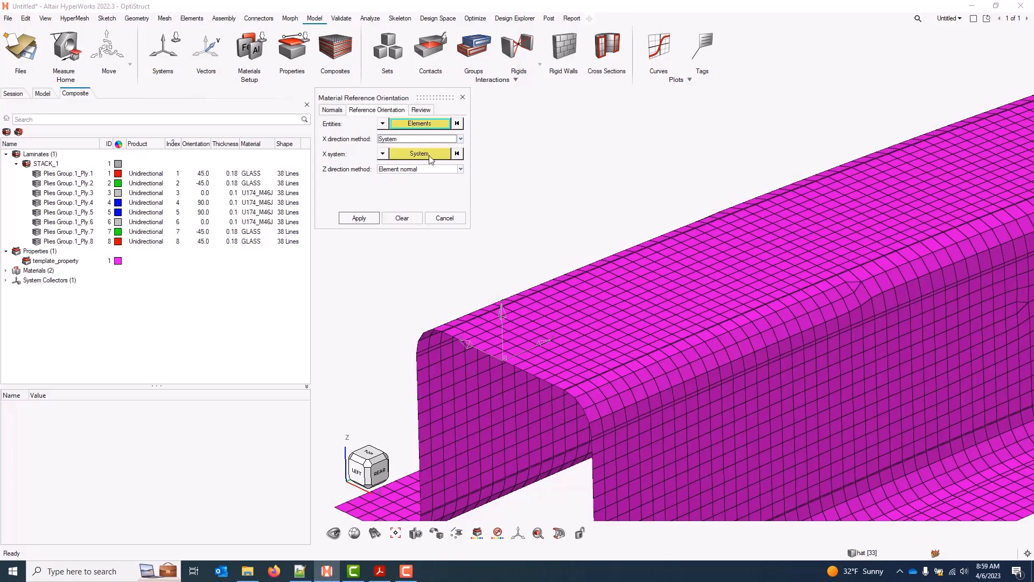
{"action": "left_click", "coordinate": [419, 153]}
{"action": "left_click", "coordinate": [502, 307]}
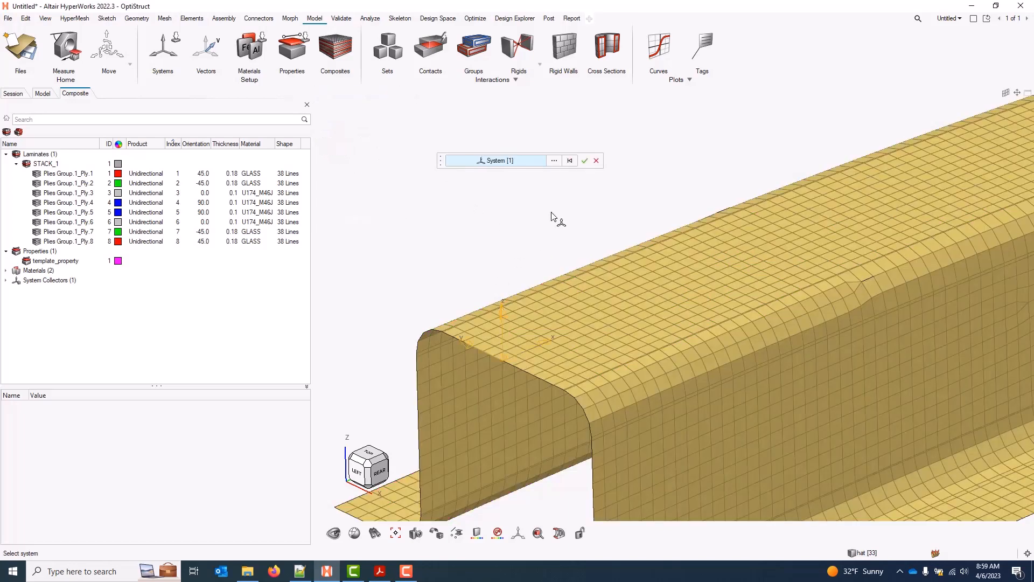
{"action": "left_click", "coordinate": [585, 160]}
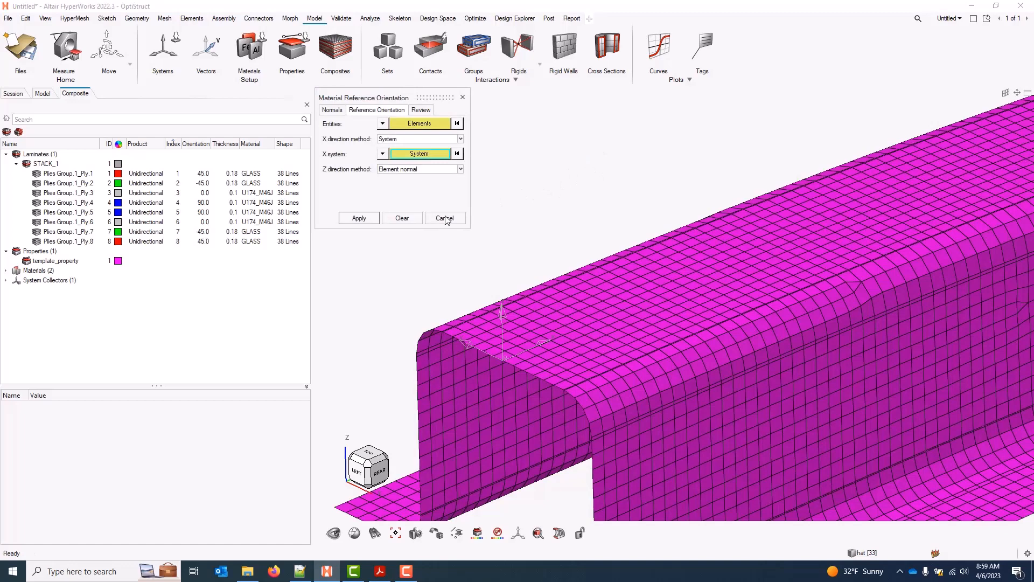
{"action": "left_click", "coordinate": [362, 220]}
{"action": "left_click", "coordinate": [462, 96]}
{"action": "key", "text": "f"}
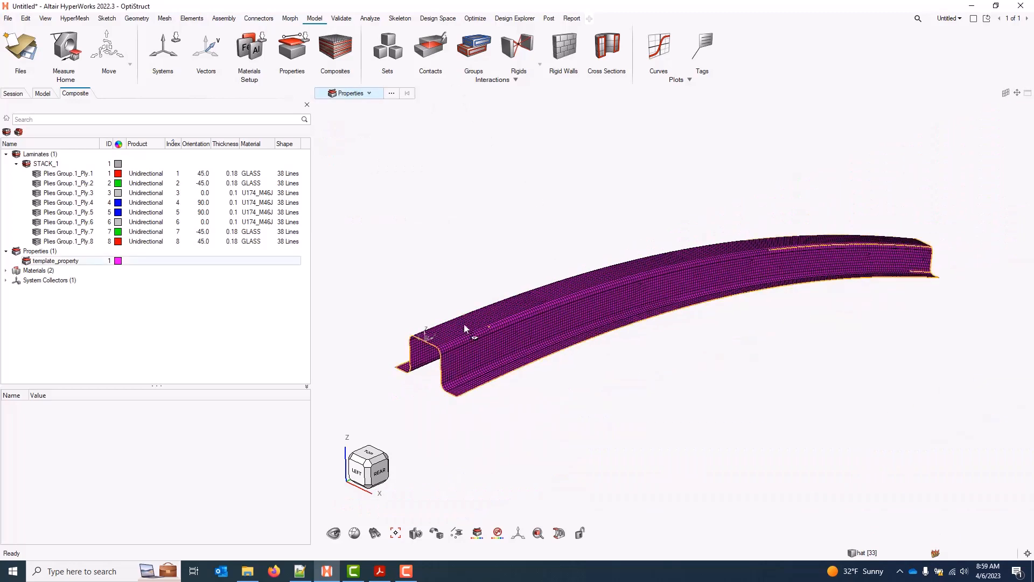
{"action": "left_click", "coordinate": [64, 174]}
{"action": "left_click", "coordinate": [72, 242], "text": "shift"}
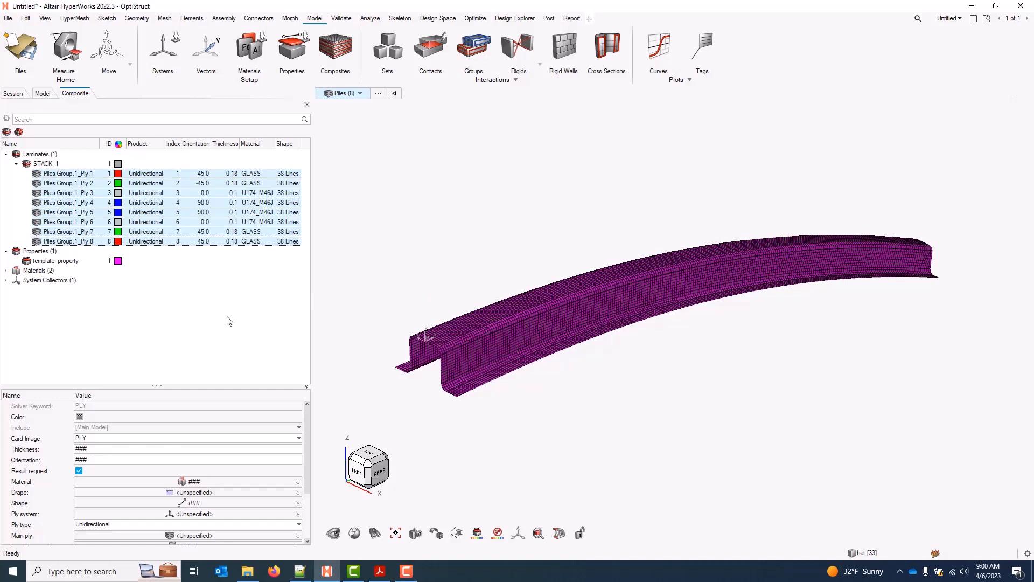
{"action": "left_click", "coordinate": [250, 330]}
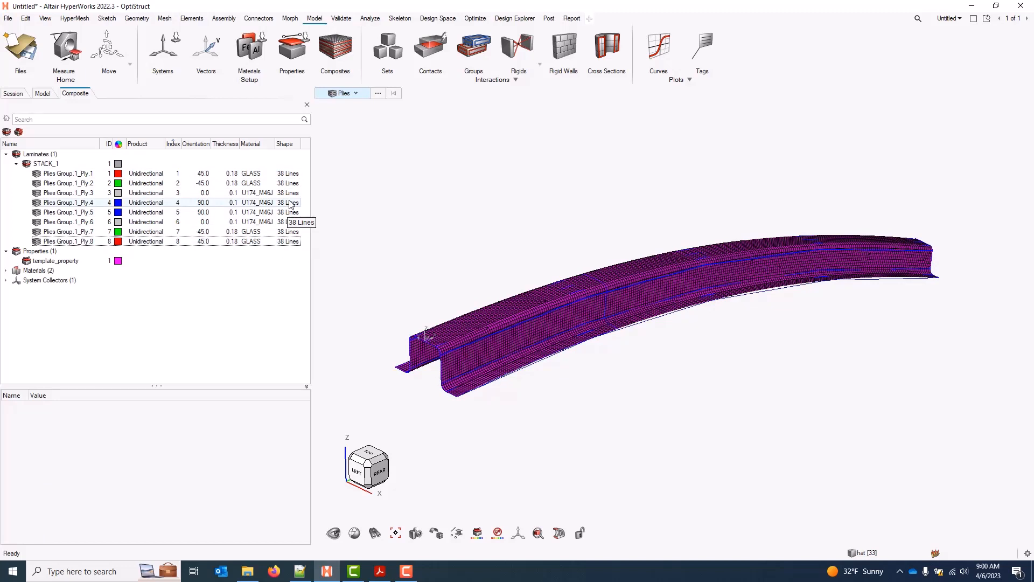
Open Ply Realization for plies 1 to 8 of STACK_1 and choose the meshed hat component as the realization region.
{"action": "left_click", "coordinate": [75, 173]}
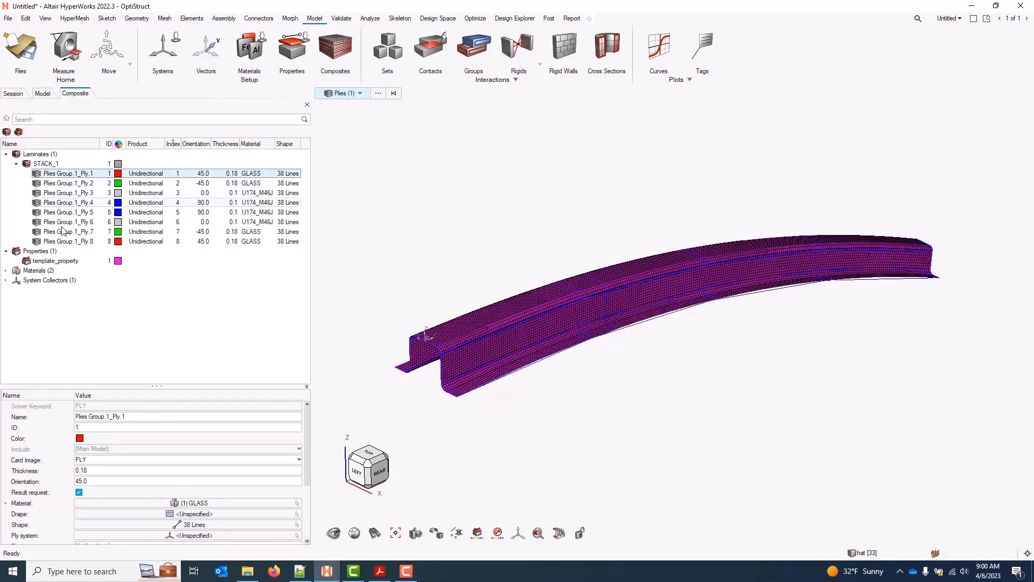
{"action": "left_click", "coordinate": [69, 241], "text": "shift"}
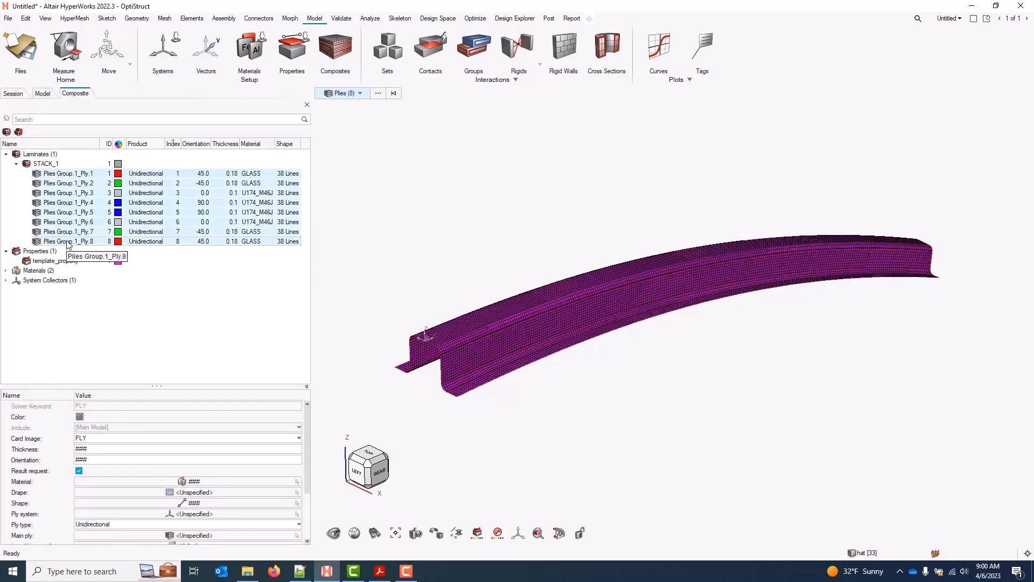
{"action": "right_click", "coordinate": [67, 211]}
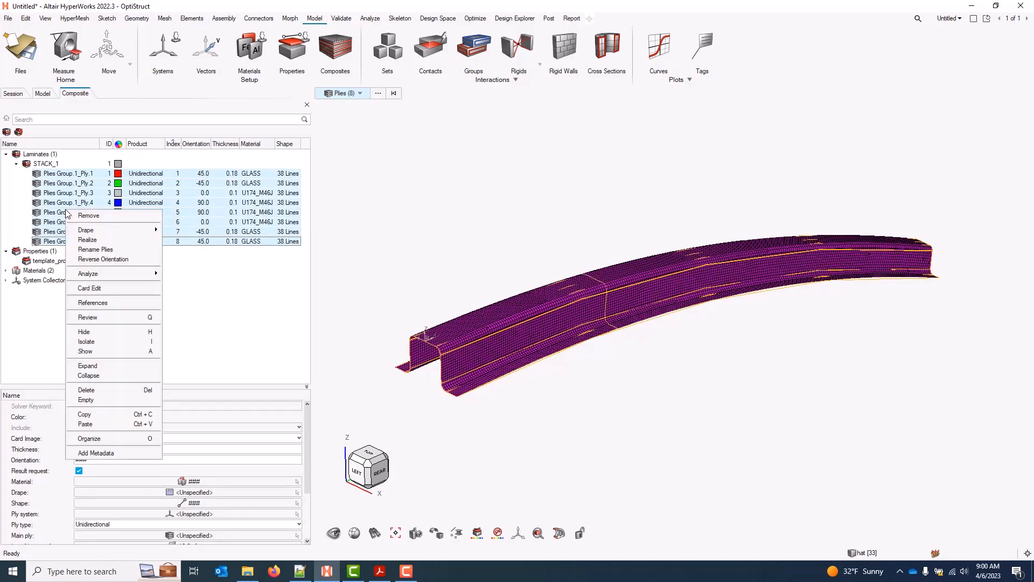
{"action": "left_click", "coordinate": [109, 240]}
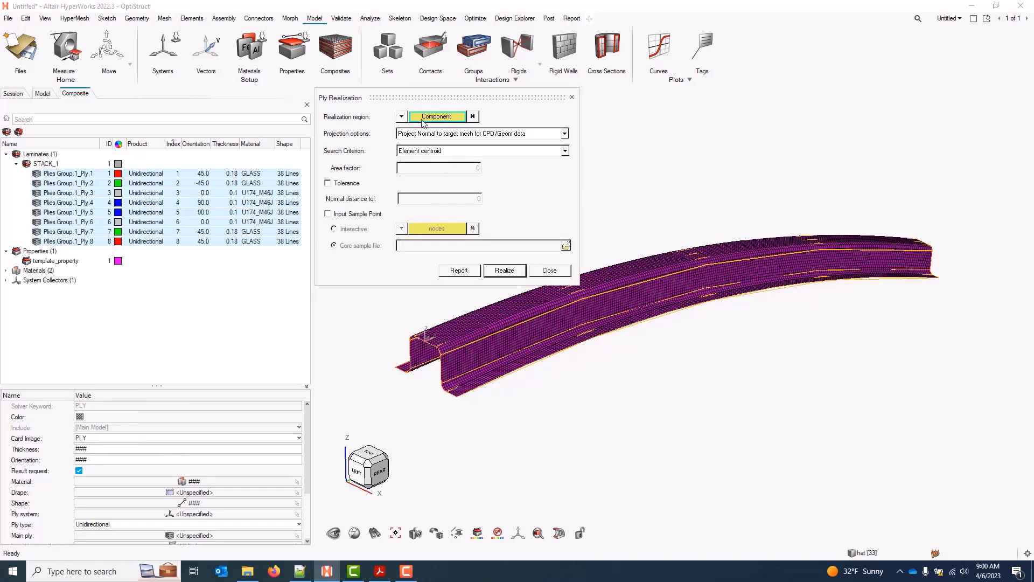
{"action": "left_click", "coordinate": [403, 116]}
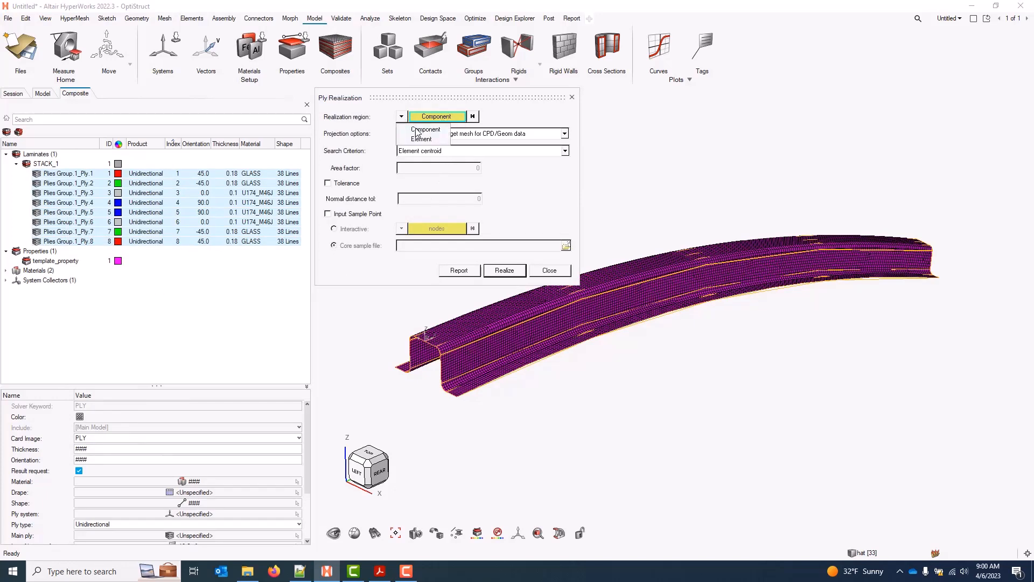
{"action": "left_click", "coordinate": [418, 133]}
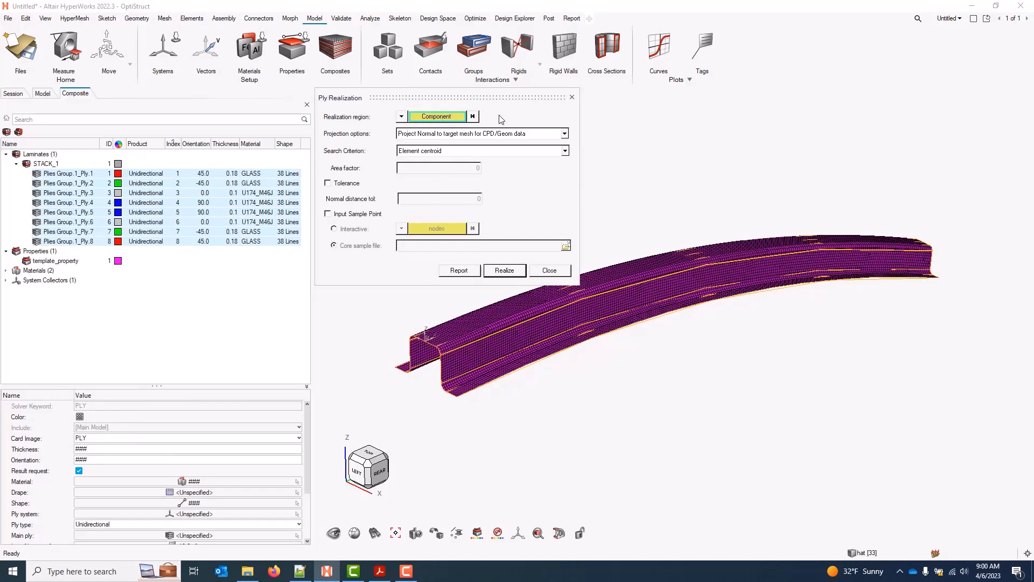
{"action": "left_click", "coordinate": [455, 119]}
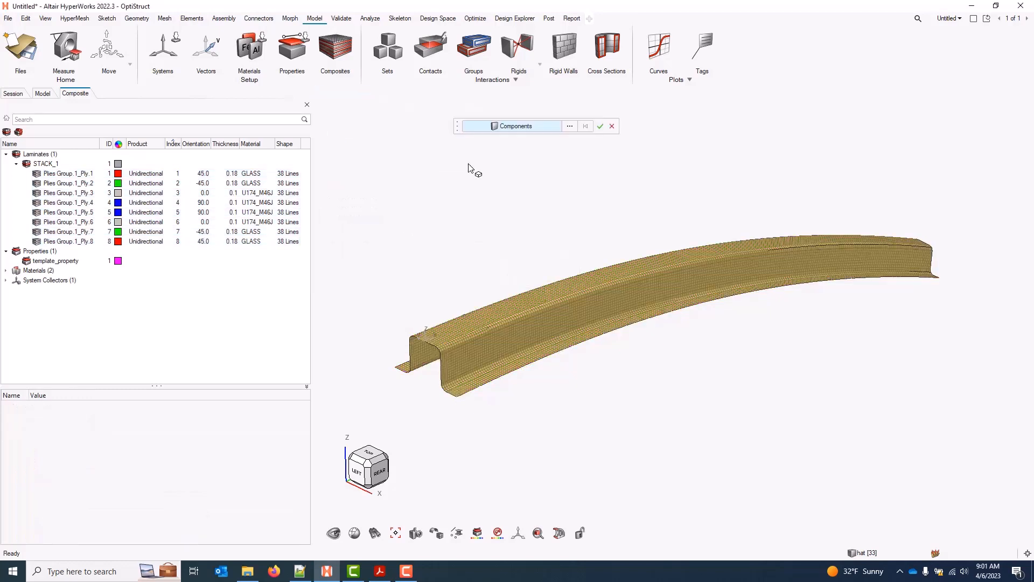
{"action": "left_click", "coordinate": [554, 309]}
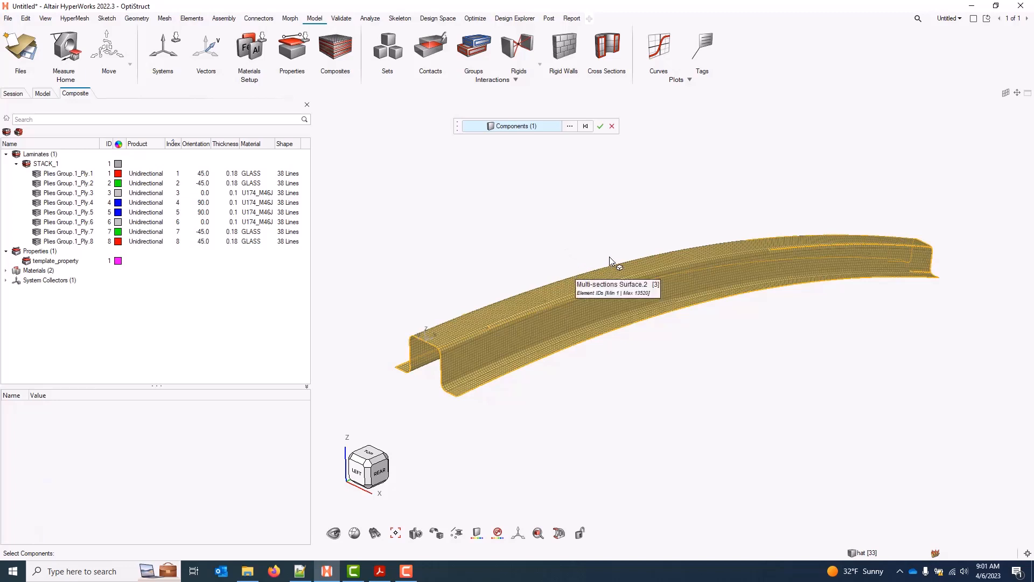
{"action": "left_click", "coordinate": [601, 126]}
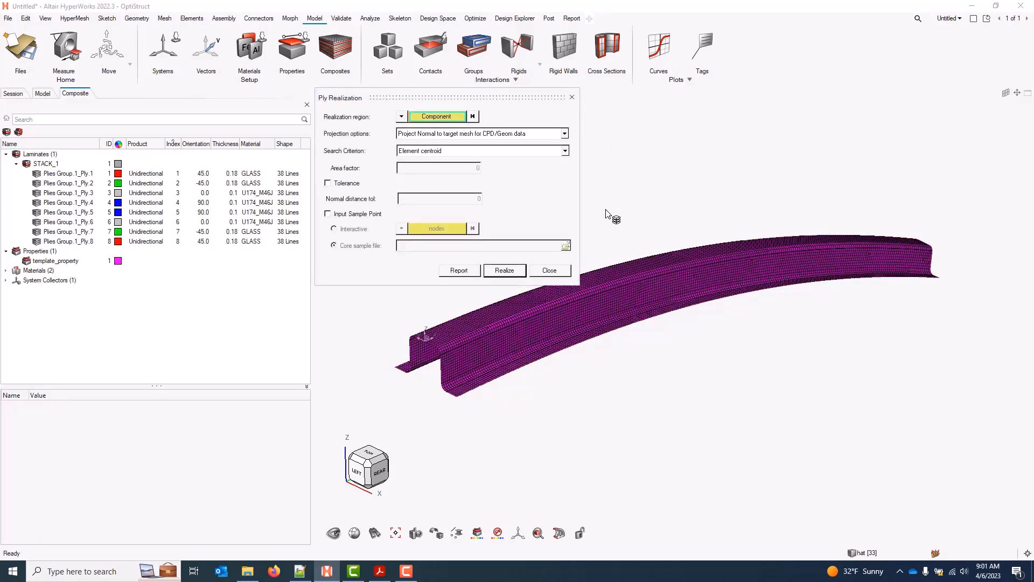
Realize the plies using Project Normal to target mesh for CPD/Geom data with the Element centroid search criterion.
{"action": "left_click", "coordinate": [458, 136]}
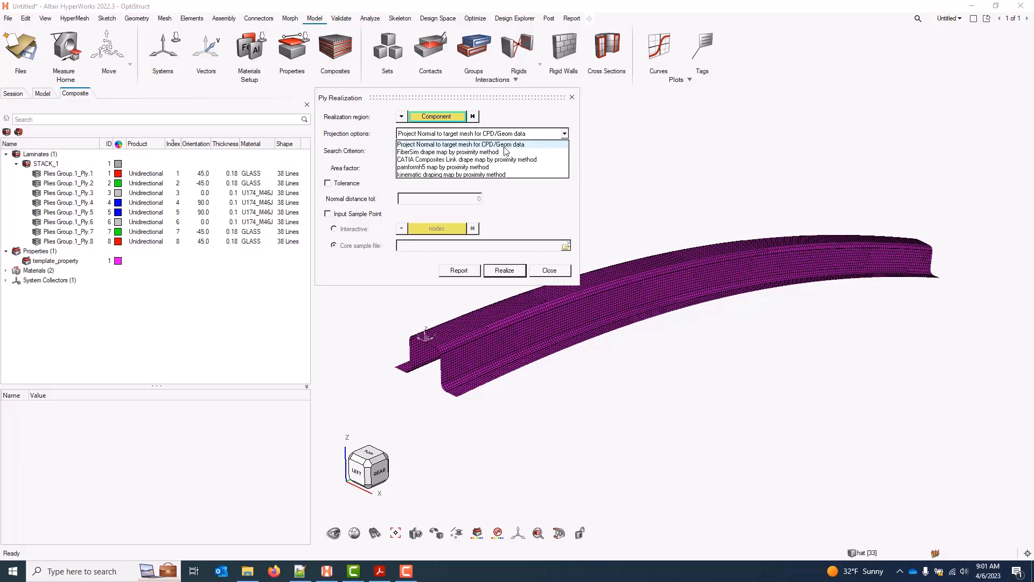
{"action": "left_click", "coordinate": [548, 137]}
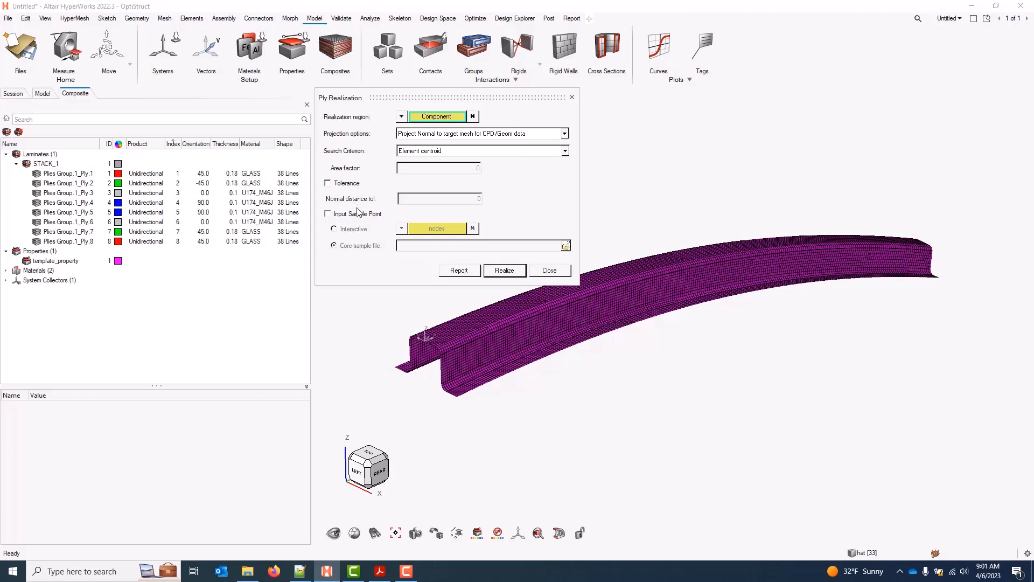
{"action": "left_click", "coordinate": [517, 273]}
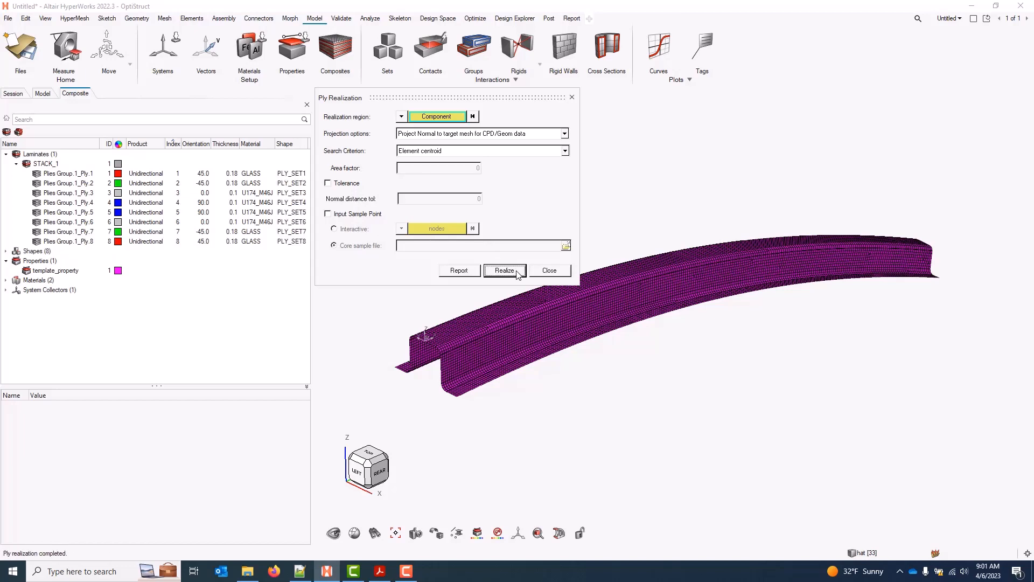
{"action": "left_click", "coordinate": [558, 274]}
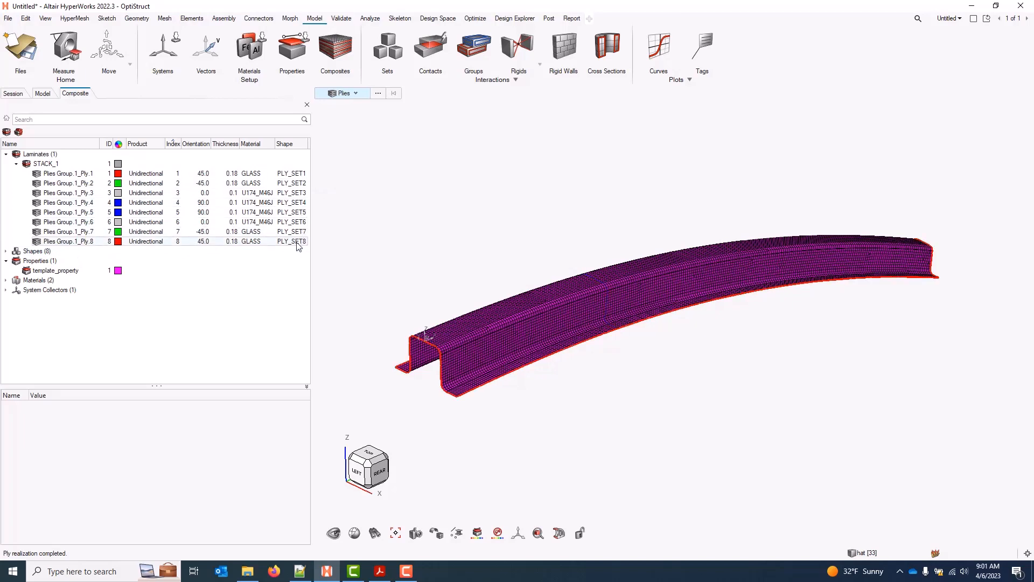
Step through the realized plies of STACK_1 one at a time to examine each ply's boundary on the mesh.
{"action": "left_click", "coordinate": [58, 175]}
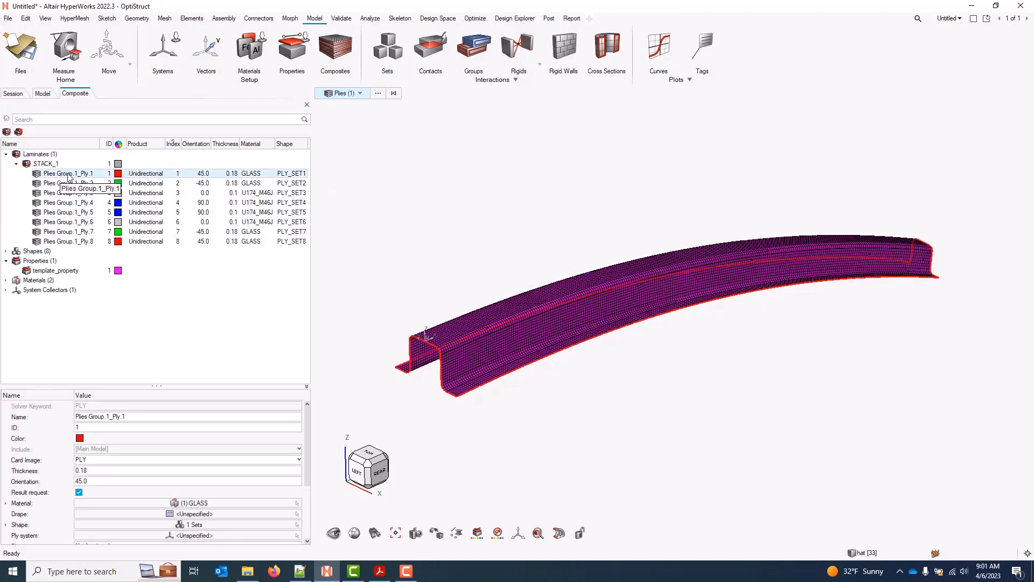
{"action": "key", "text": "Down"}
{"action": "key", "text": "Down"}
{"action": "key", "text": "Down"}
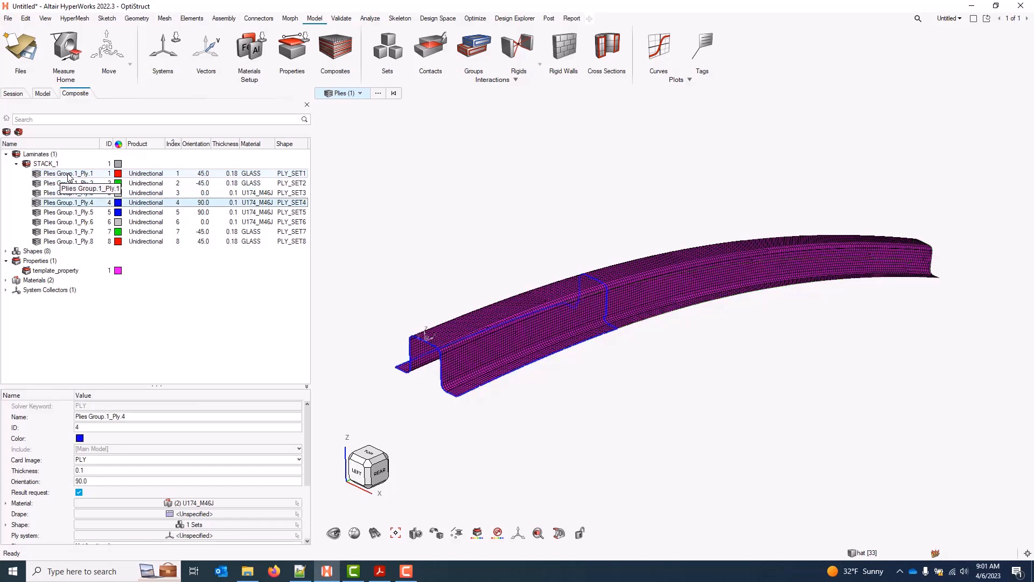
{"action": "key", "text": "Down"}
{"action": "key", "text": "Down"}
{"action": "key", "text": "Down"}
{"action": "key", "text": "Down"}
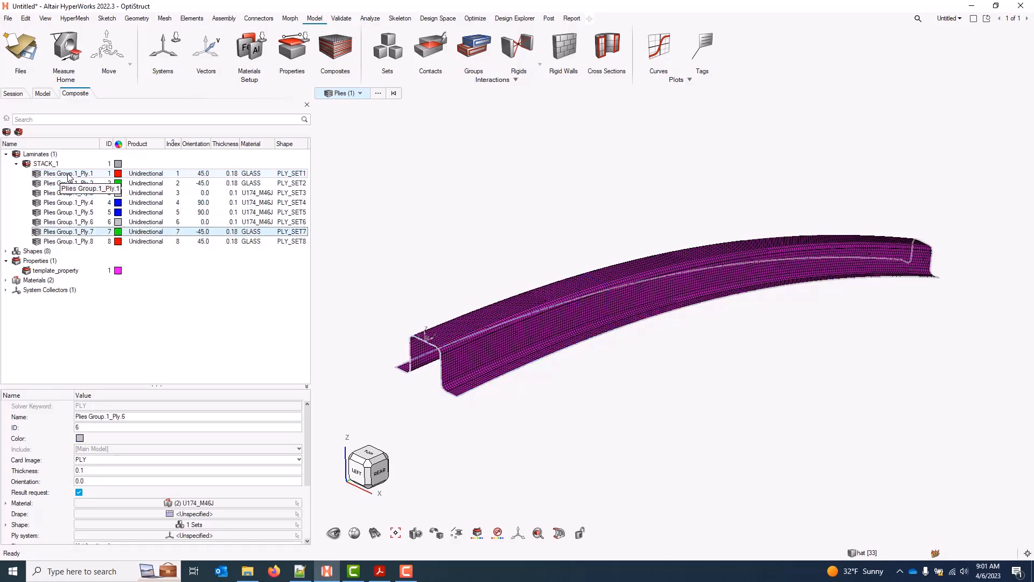
{"action": "key", "text": "Up"}
{"action": "key", "text": "Up"}
{"action": "key", "text": "Up"}
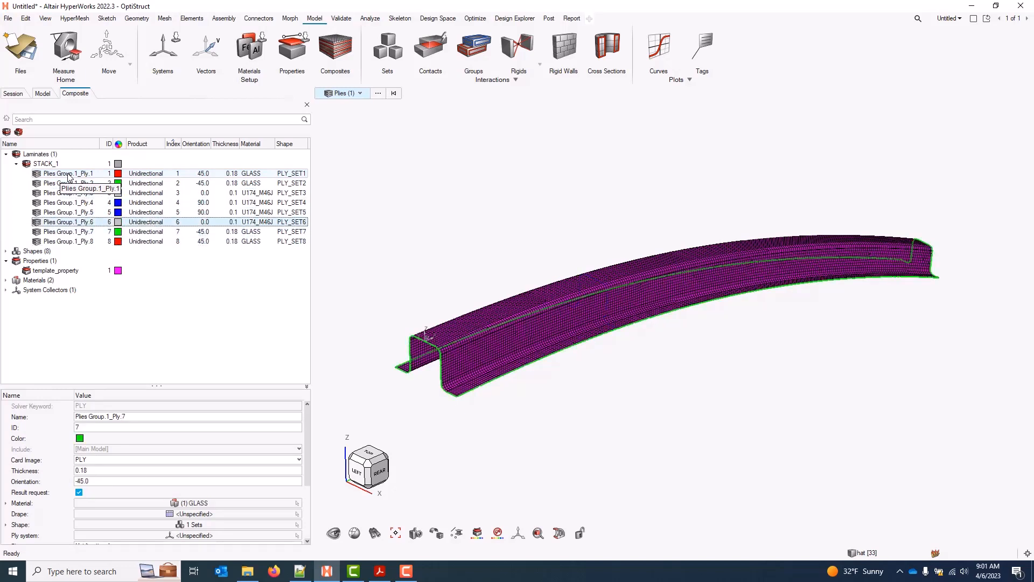
{"action": "key", "text": "Up"}
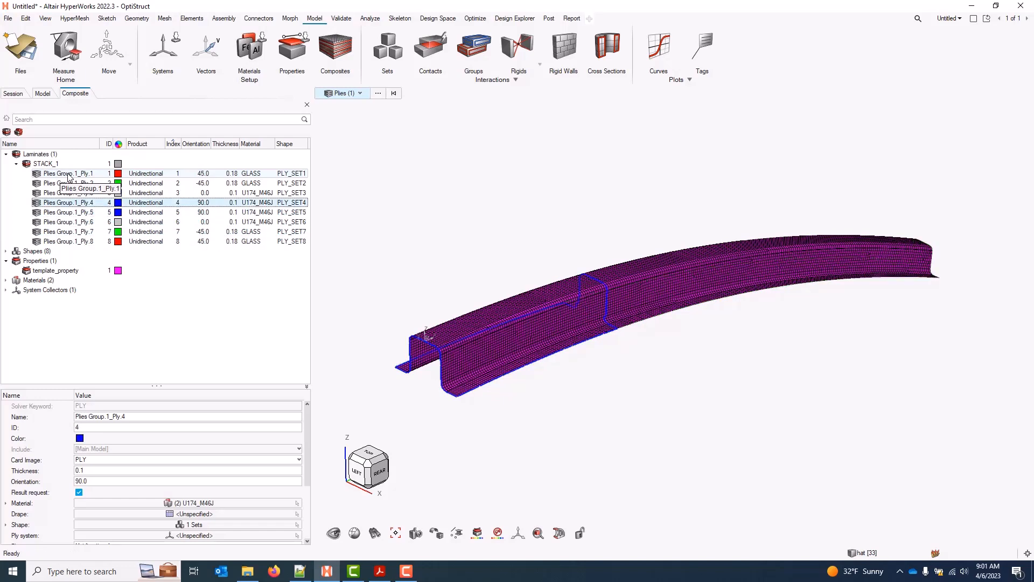
{"action": "key", "text": "Up"}
{"action": "key", "text": "Up"}
{"action": "key", "text": "Up"}
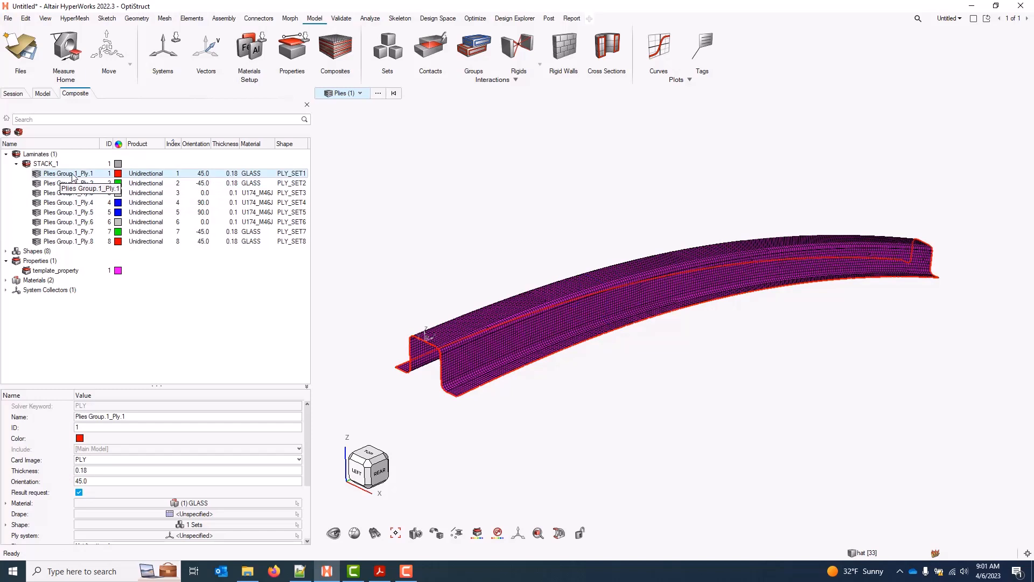
{"action": "left_click_drag", "start_coordinate": [80, 179], "coordinate": [447, 258]}
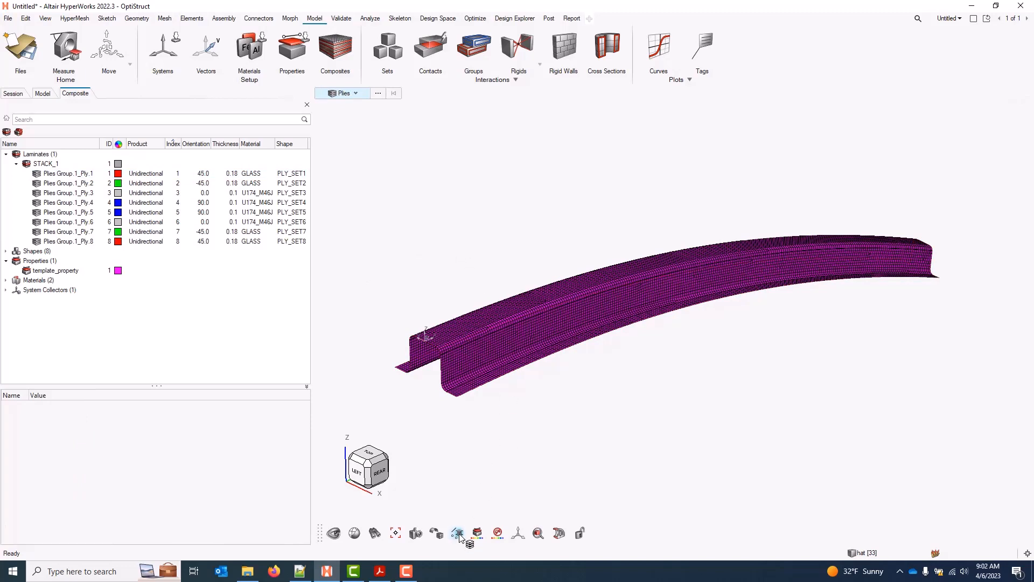
Switch the hat's element display to show the shell thickness and examine the open end up close.
{"action": "mouse_move", "coordinate": [458, 534]}
{"action": "left_click", "coordinate": [484, 511]}
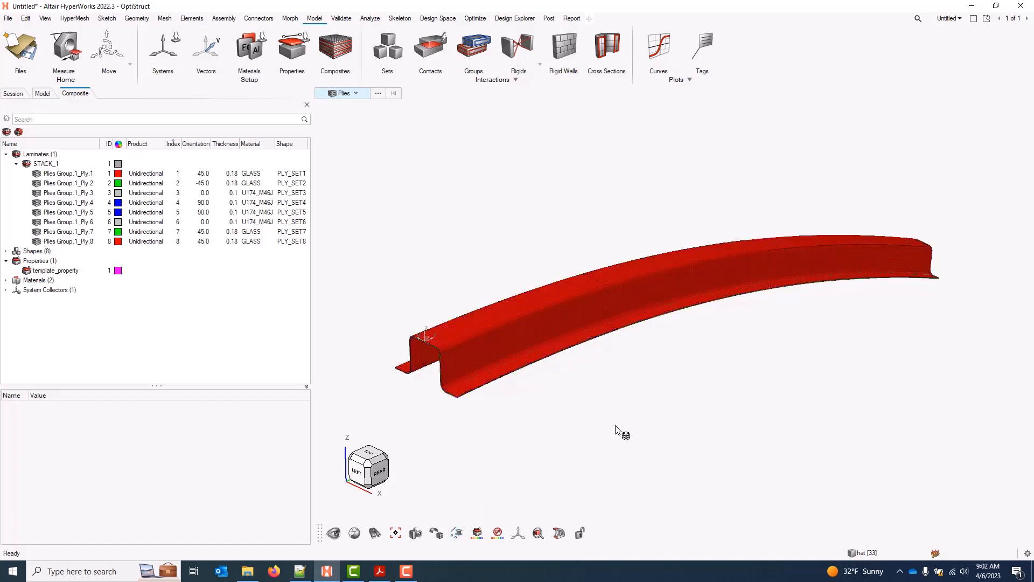
{"action": "scroll", "coordinate": [501, 371], "scroll_direction": "up", "scroll_amount": 10}
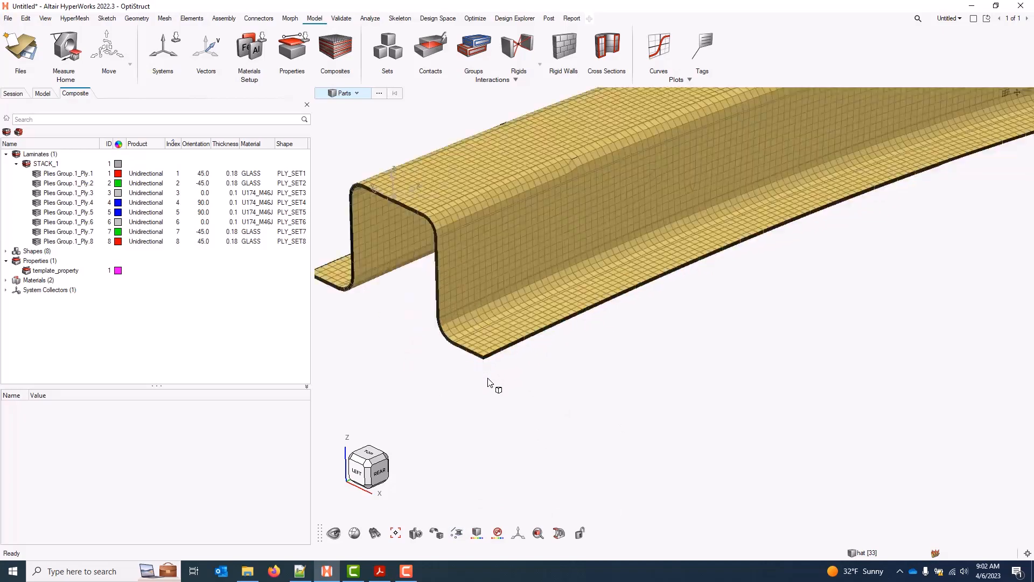
Examine the coloured ply layers through the thickness at the hat's open end and along its flange edge.
{"action": "scroll", "coordinate": [479, 336], "scroll_direction": "up", "scroll_amount": 2}
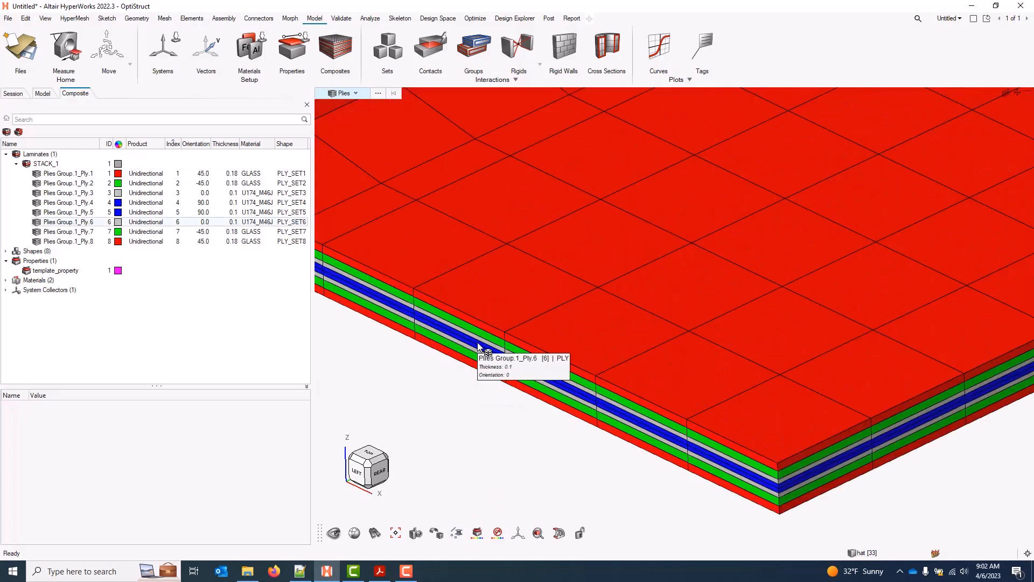
{"action": "scroll", "coordinate": [480, 350], "scroll_direction": "down", "scroll_amount": 8}
{"action": "scroll", "coordinate": [647, 382], "scroll_direction": "up", "scroll_amount": 3}
{"action": "scroll", "coordinate": [856, 215], "scroll_direction": "up", "scroll_amount": 6}
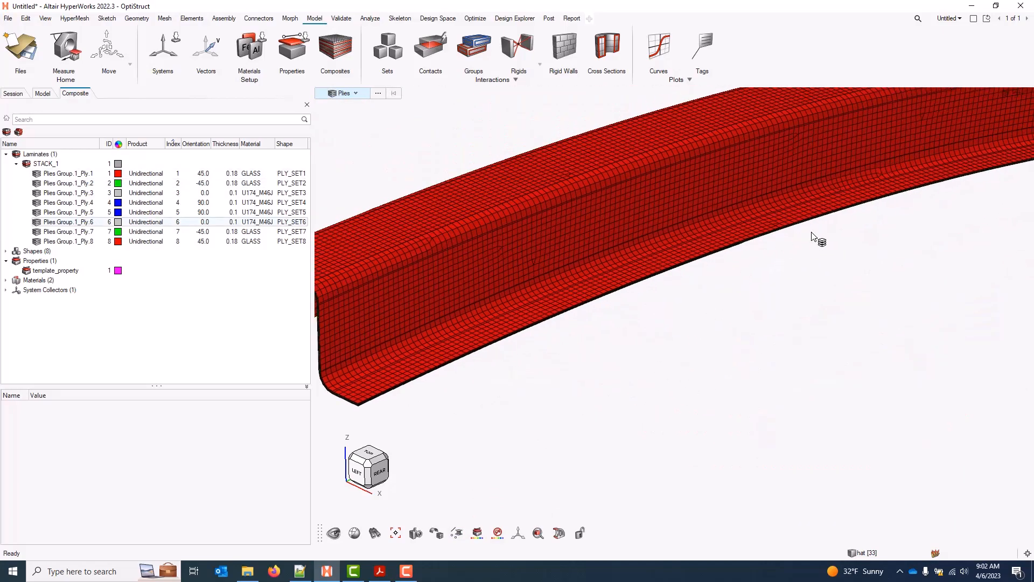
{"action": "scroll", "coordinate": [635, 321], "scroll_direction": "down", "scroll_amount": 3}
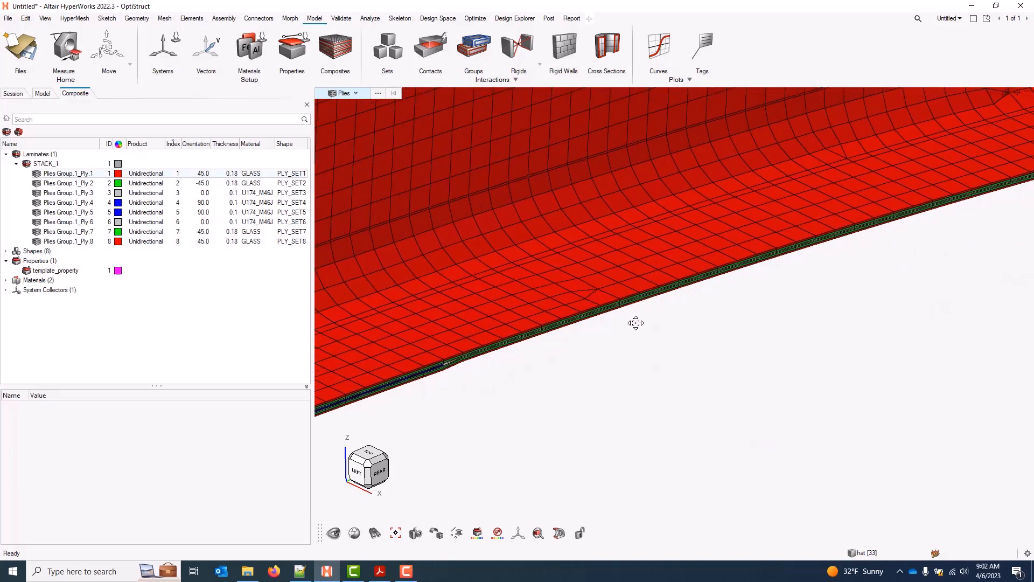
{"action": "scroll", "coordinate": [571, 348], "scroll_direction": "down", "scroll_amount": 5}
{"action": "scroll", "coordinate": [565, 356], "scroll_direction": "down", "scroll_amount": 5}
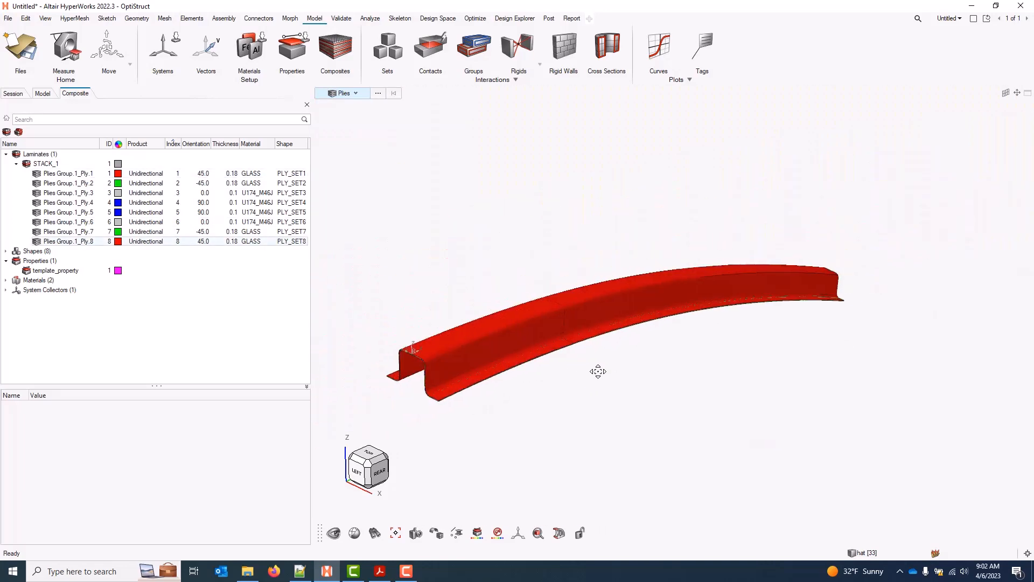
Return the hat's element display to plain 2D shells without thickness or composite layers.
{"action": "mouse_move", "coordinate": [458, 531]}
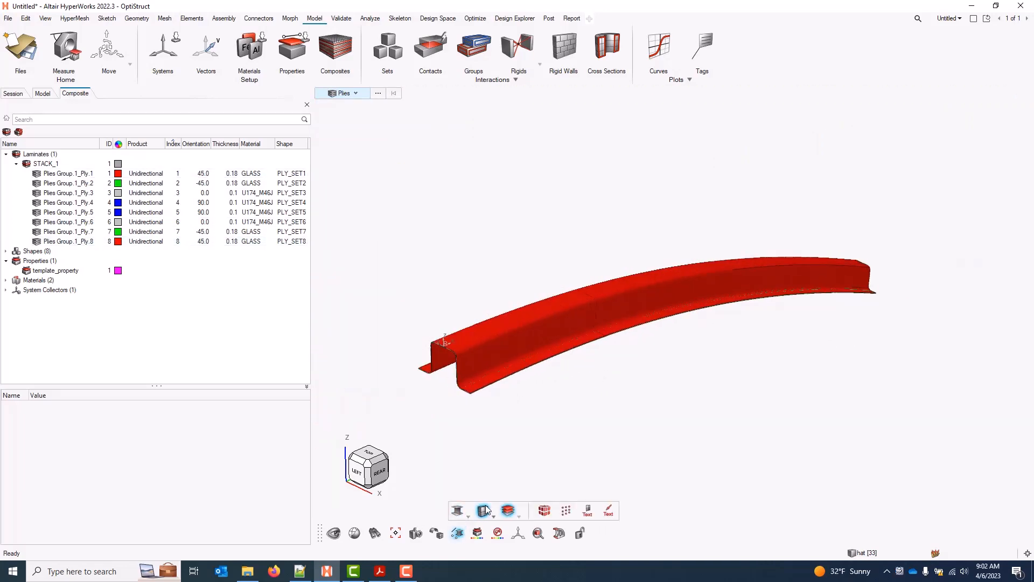
{"action": "left_click", "coordinate": [483, 511]}
{"action": "left_click", "coordinate": [509, 511]}
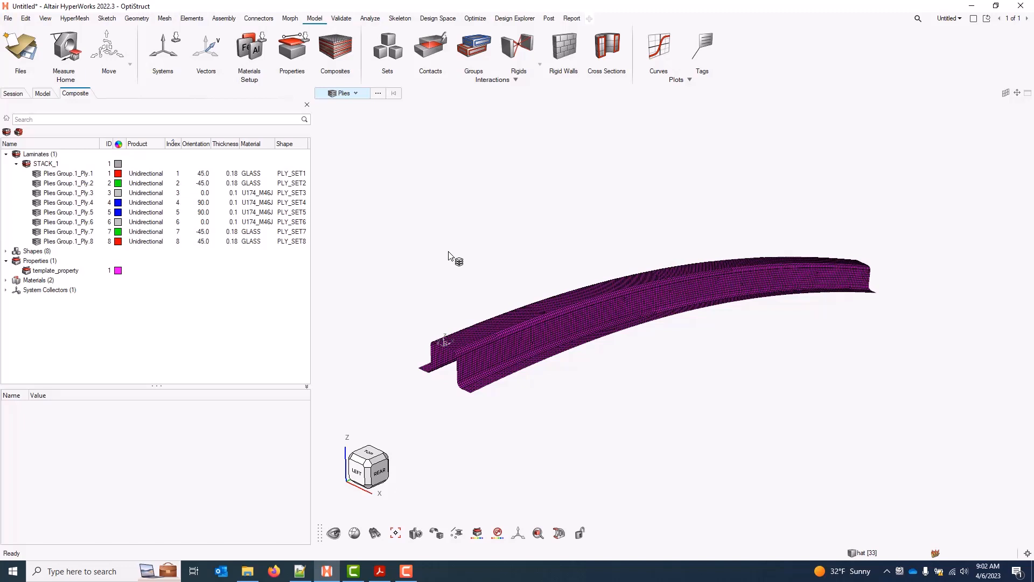
Export the composite model in CATIA Composites Link format as hat_ply_based.h5 in the introduction data folder.
{"action": "left_click", "coordinate": [9, 18]}
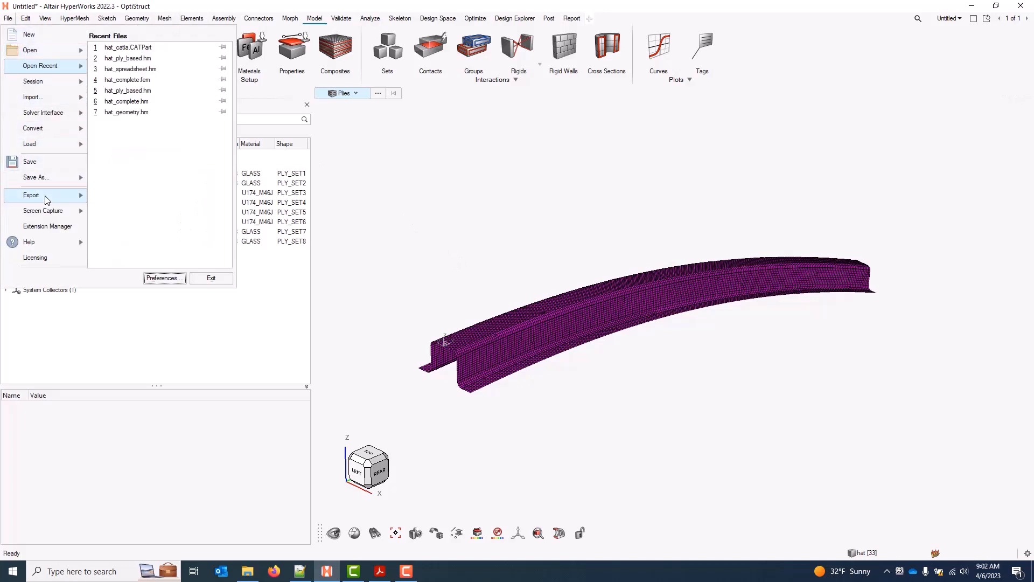
{"action": "mouse_move", "coordinate": [69, 196]}
{"action": "left_click", "coordinate": [189, 54]}
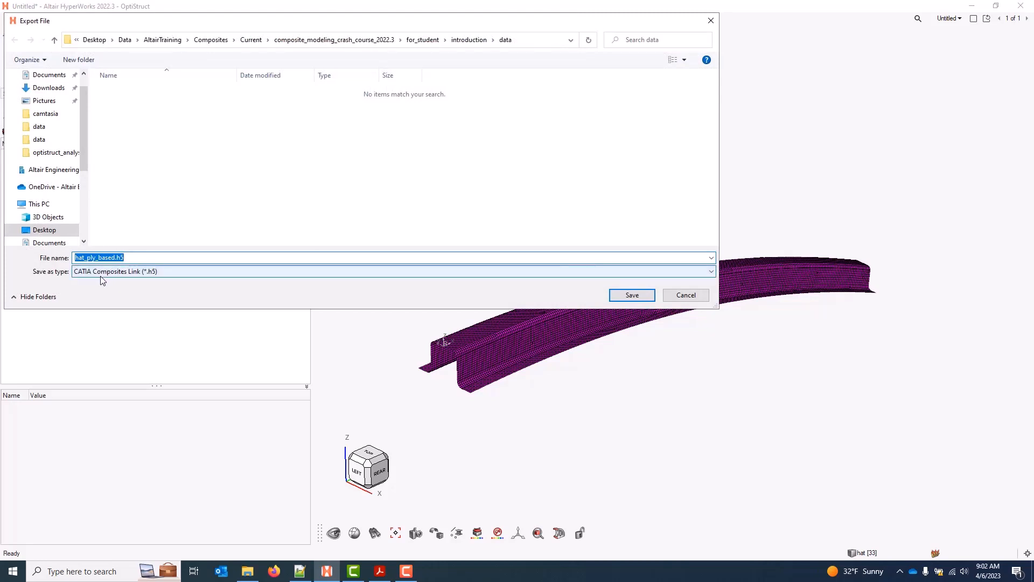
{"action": "left_click", "coordinate": [180, 272]}
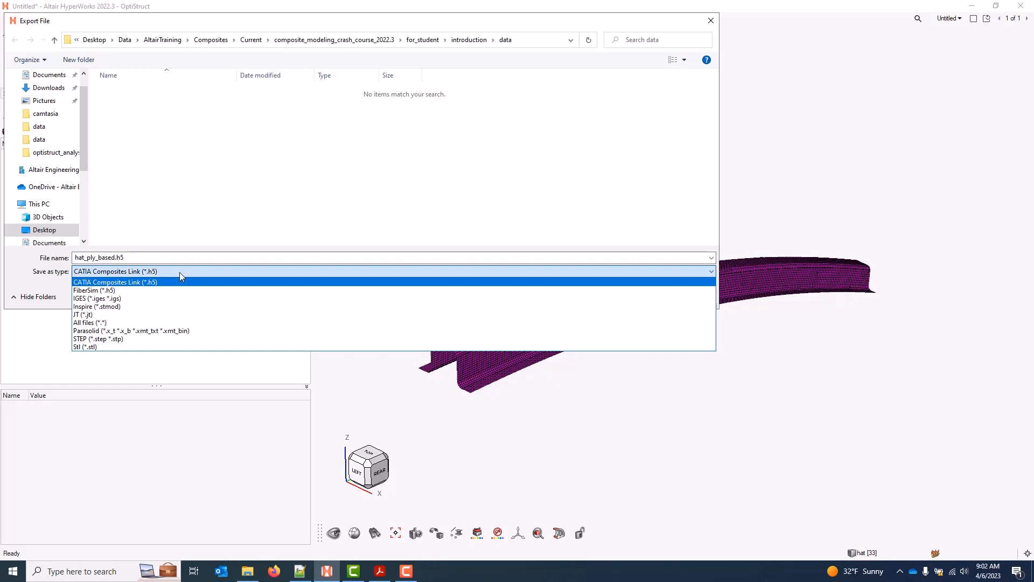
{"action": "left_click", "coordinate": [179, 272]}
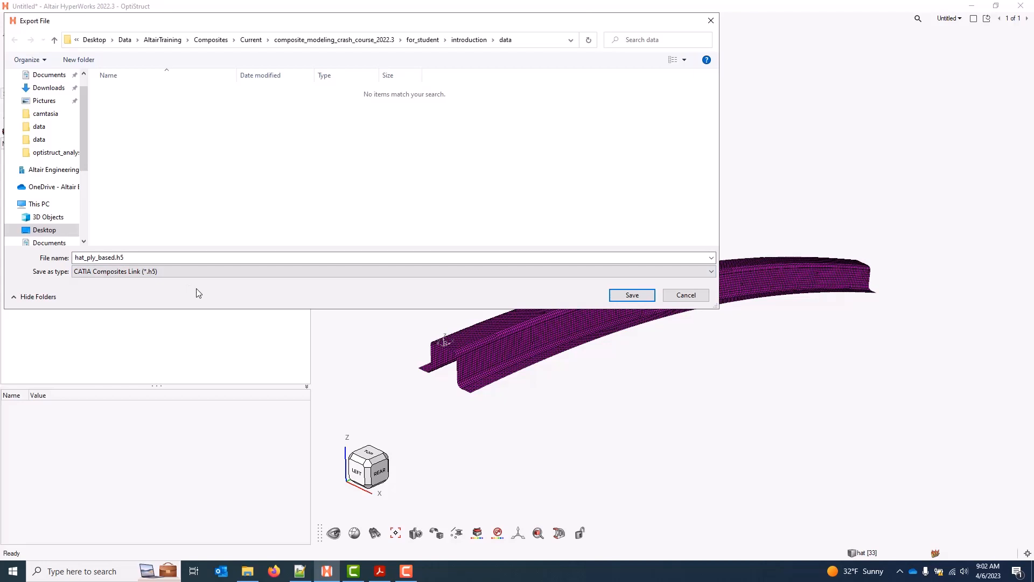
{"action": "left_click", "coordinate": [634, 300]}
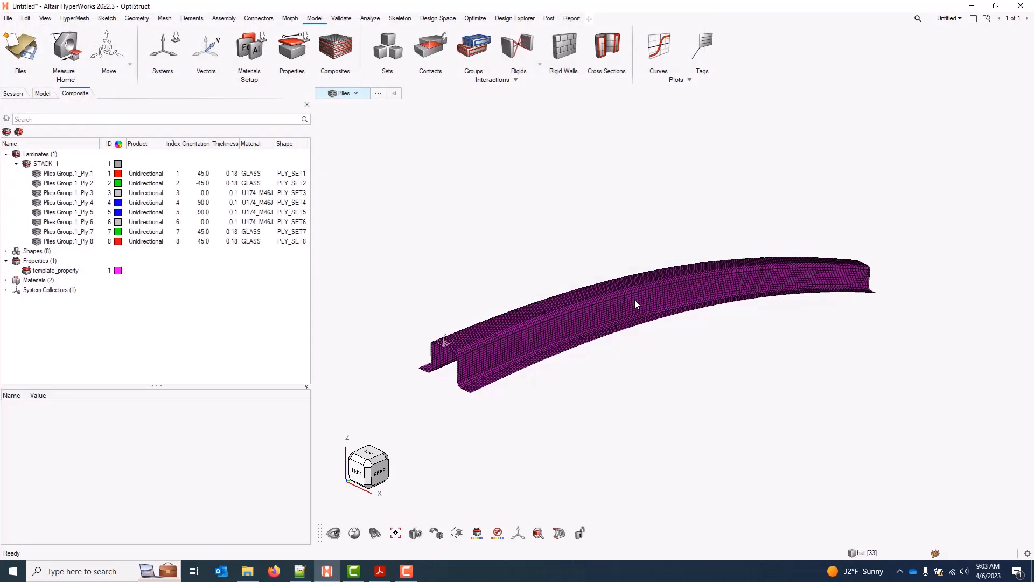
{"action": "left_click", "coordinate": [587, 312]}
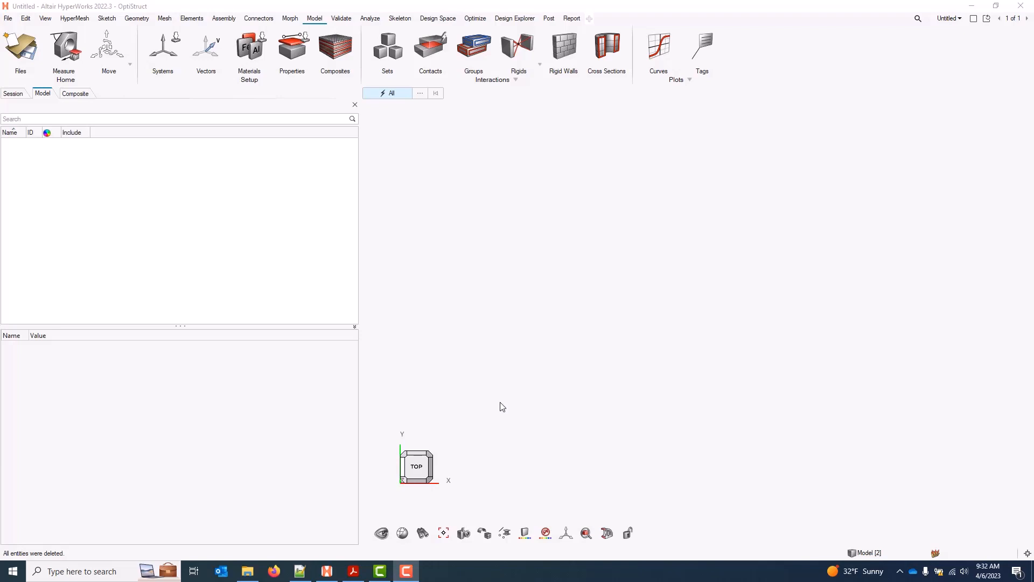
Open the HyperMesh model hat_geometry.hm from the cad_io data folder.
{"action": "left_click", "coordinate": [8, 18]}
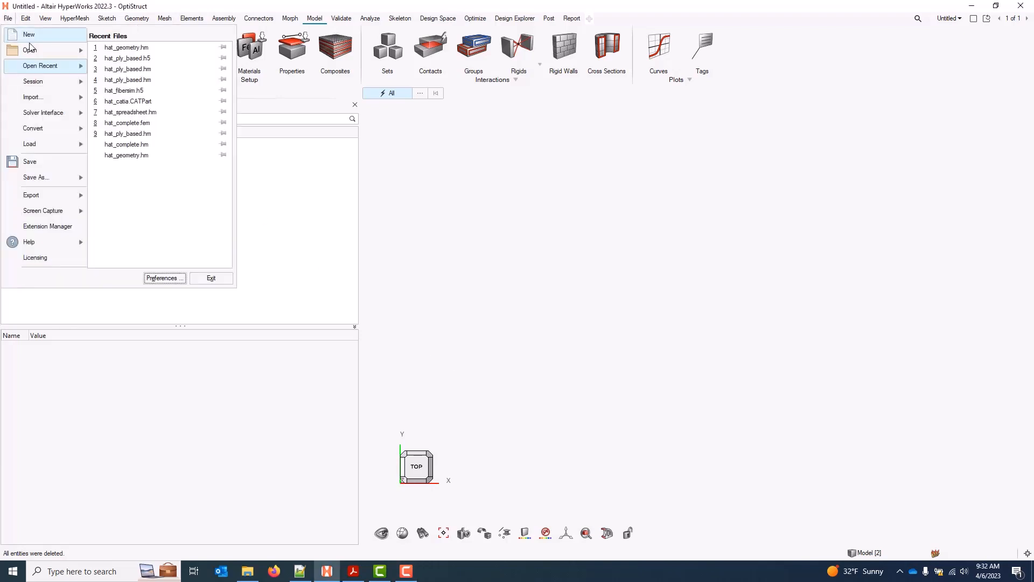
{"action": "mouse_move", "coordinate": [30, 49]}
{"action": "left_click", "coordinate": [167, 49]}
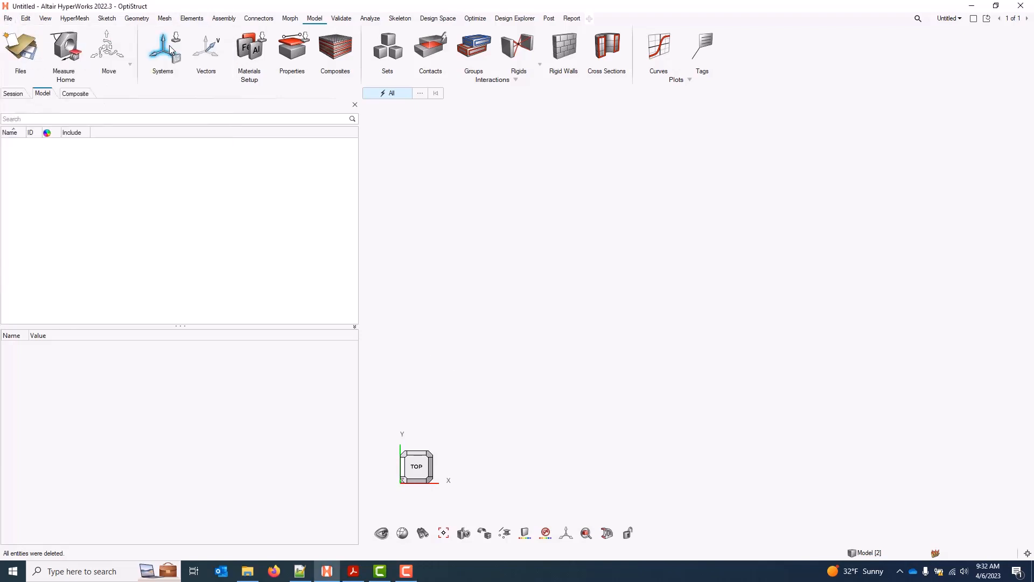
{"action": "left_click", "coordinate": [137, 95]}
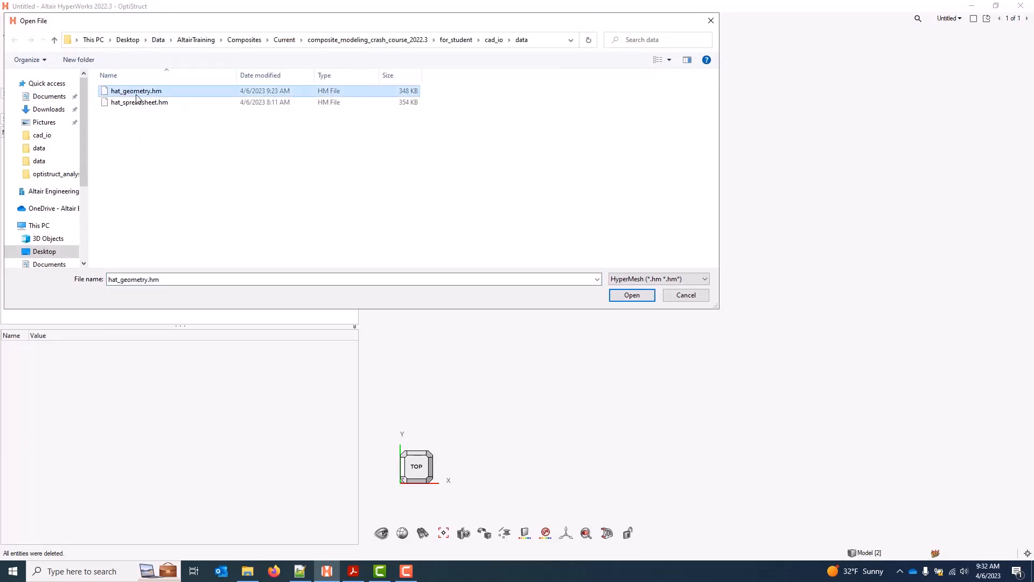
{"action": "left_click", "coordinate": [631, 295]}
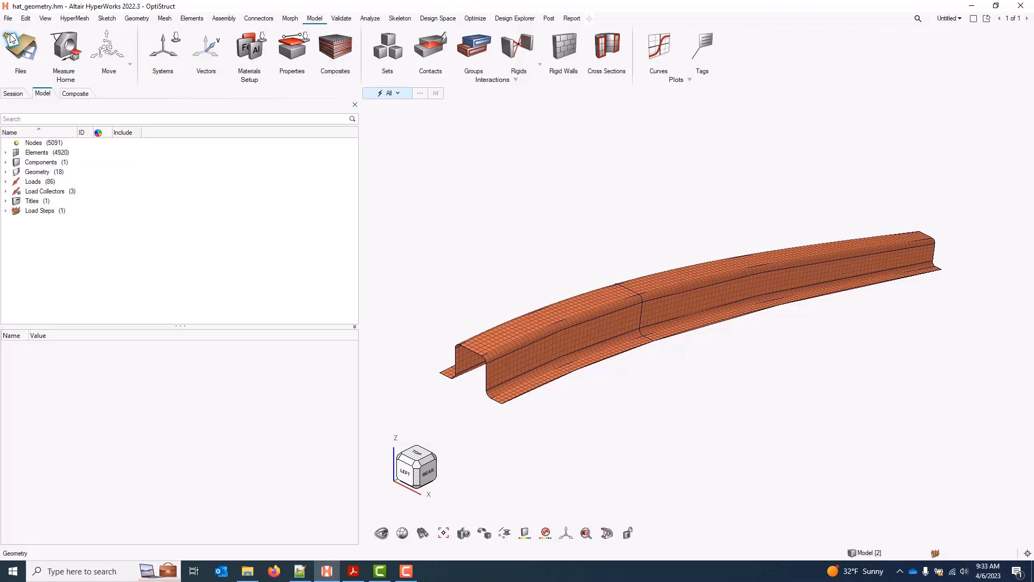
Import hat_fibersim.h5 as a geometry model using the FiberSim reader with the default import options.
{"action": "left_click", "coordinate": [8, 18]}
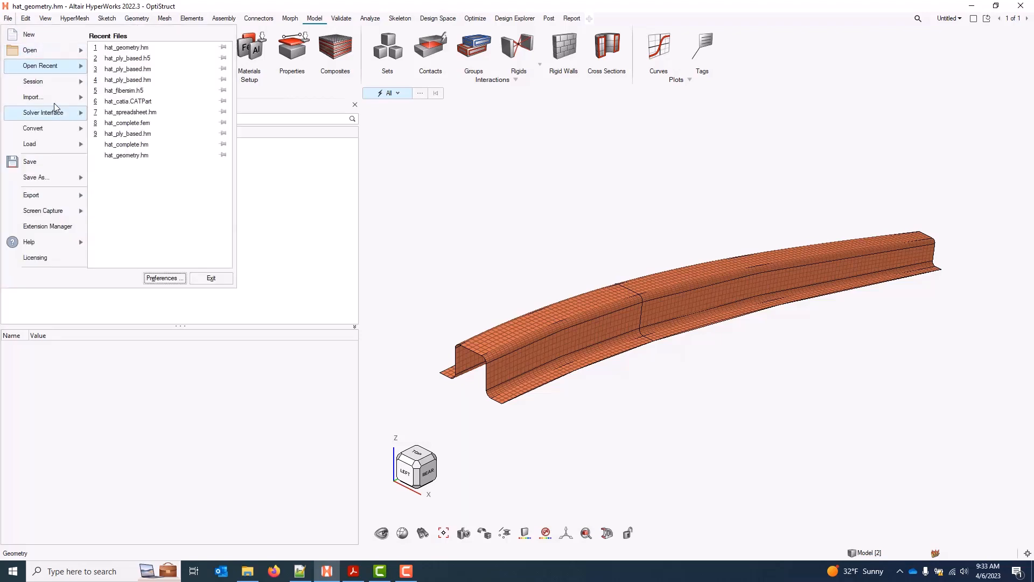
{"action": "mouse_move", "coordinate": [54, 98]}
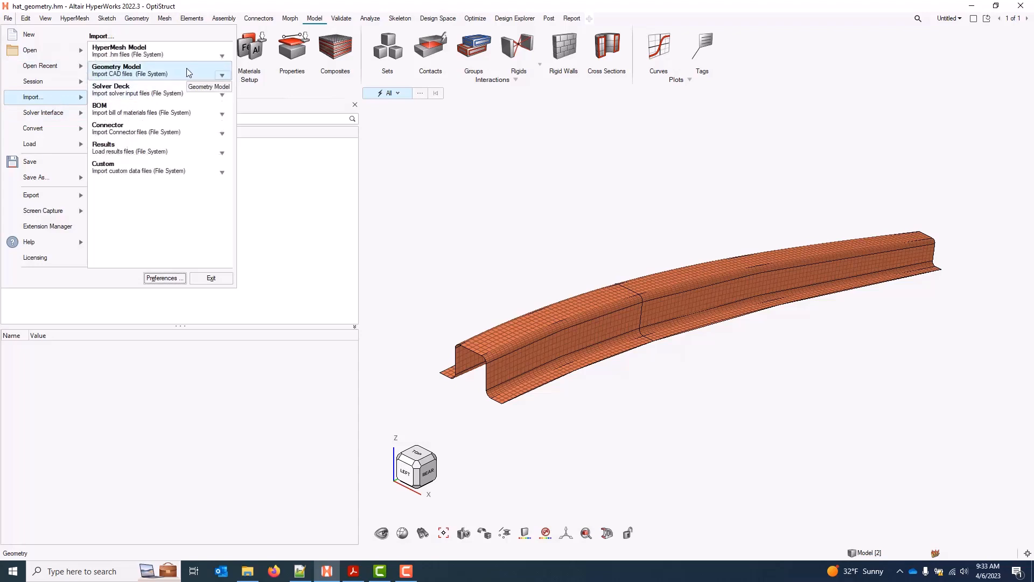
{"action": "key", "text": "Escape"}
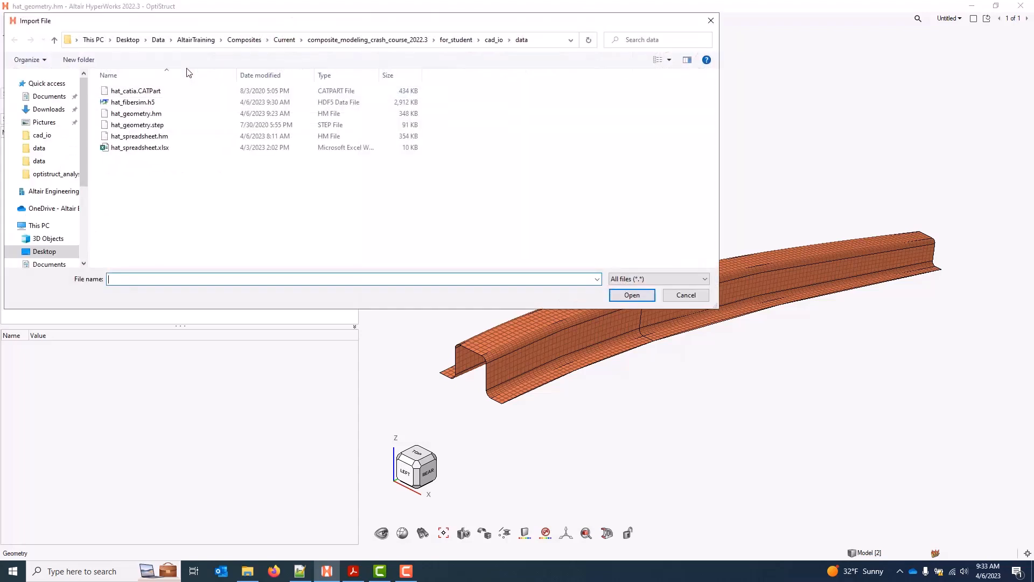
{"action": "left_click", "coordinate": [163, 103]}
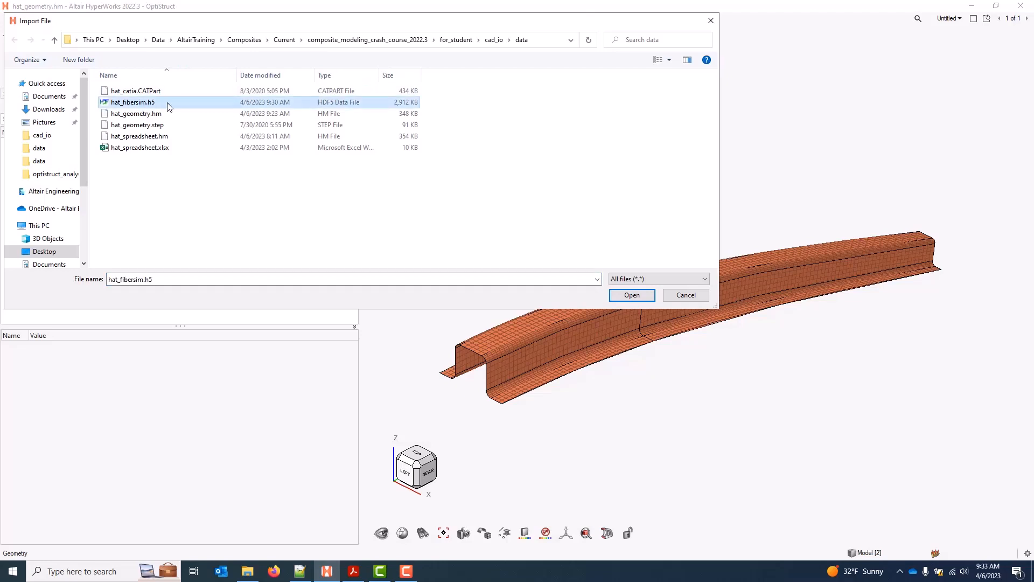
{"action": "left_click", "coordinate": [632, 295]}
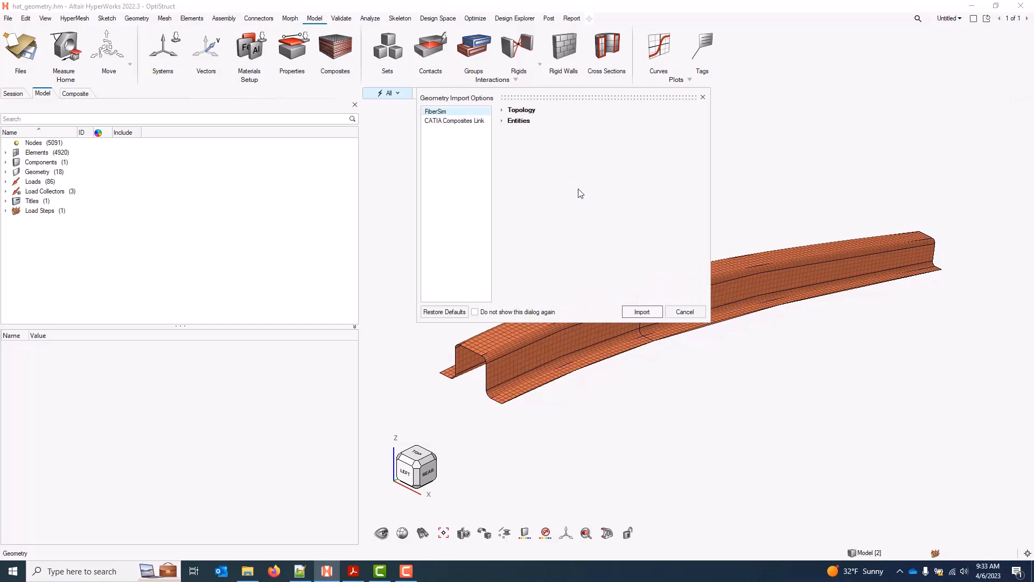
{"action": "left_click", "coordinate": [643, 312]}
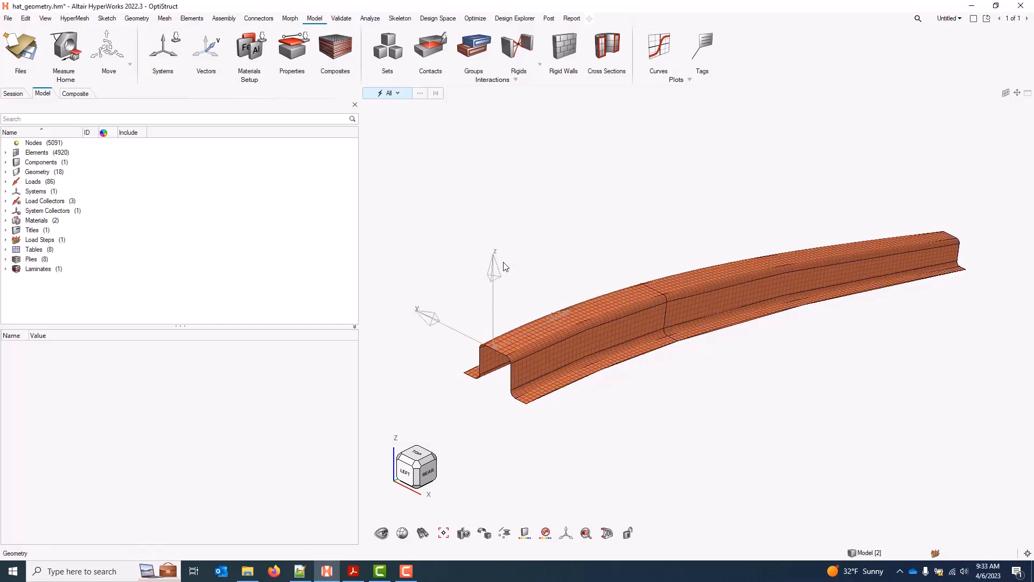
Expand hat_fibersim_laminate in the composite browser and review its plies and the fiberglass_1 ply definition.
{"action": "left_click", "coordinate": [75, 93]}
{"action": "left_click", "coordinate": [6, 154]}
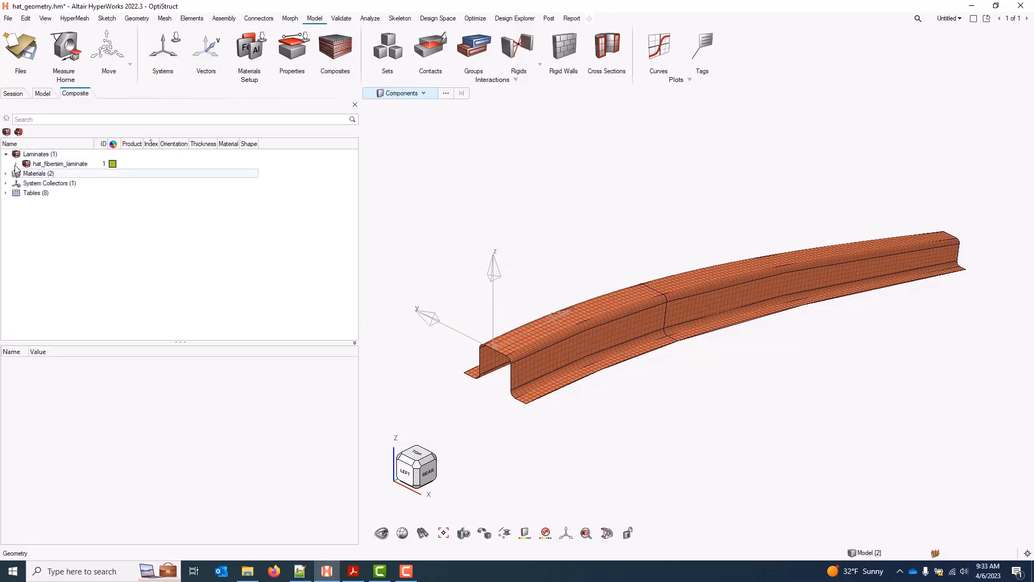
{"action": "left_click", "coordinate": [16, 164]}
{"action": "left_click", "coordinate": [76, 165]}
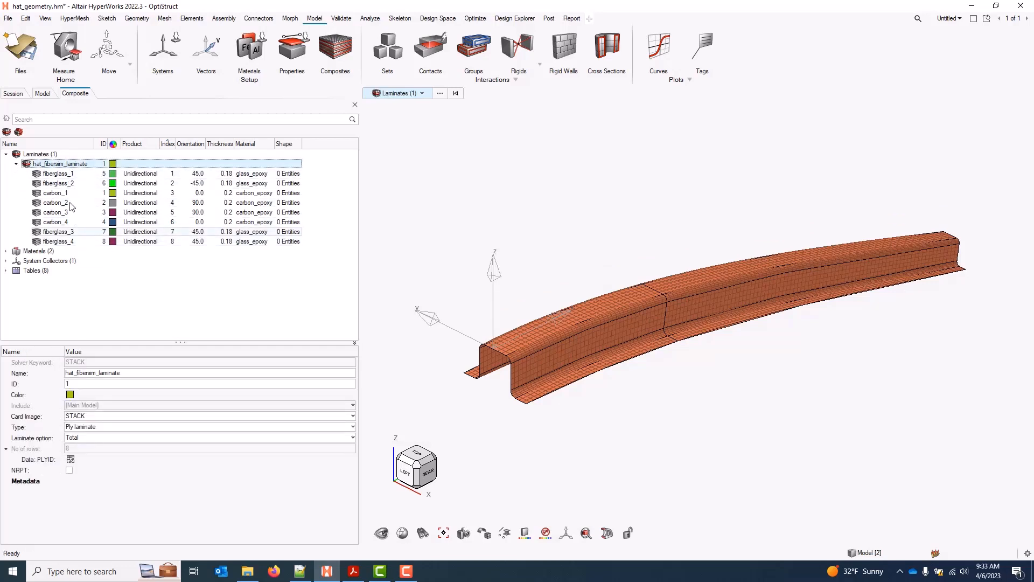
{"action": "left_click", "coordinate": [70, 174]}
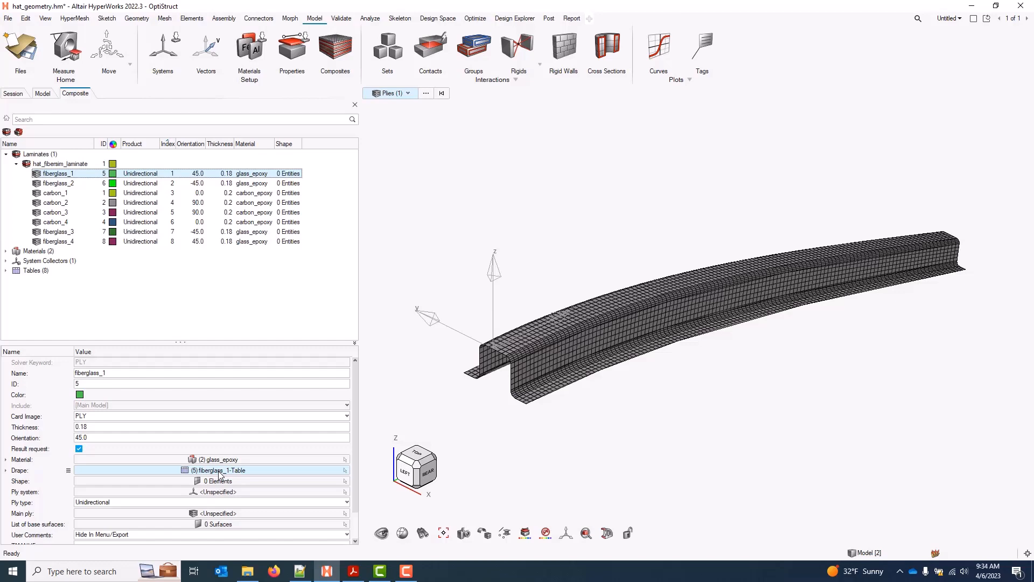
Review the imported carbon_epoxy and glass_epoxy materials and the ROS0 system collector.
{"action": "left_click", "coordinate": [5, 251]}
{"action": "left_click", "coordinate": [50, 261]}
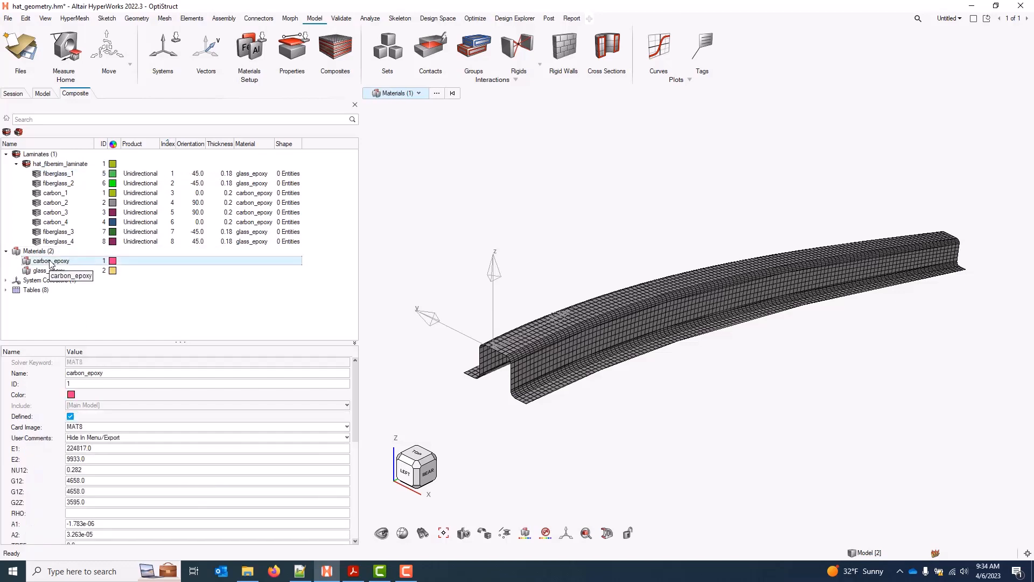
{"action": "left_click", "coordinate": [43, 271]}
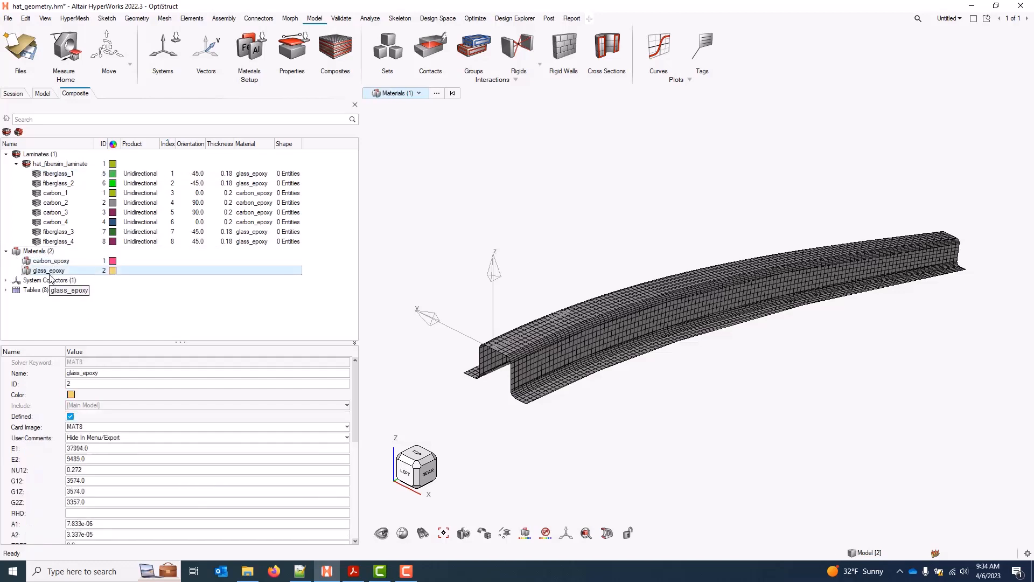
{"action": "left_click", "coordinate": [6, 281]}
{"action": "left_click", "coordinate": [55, 292]}
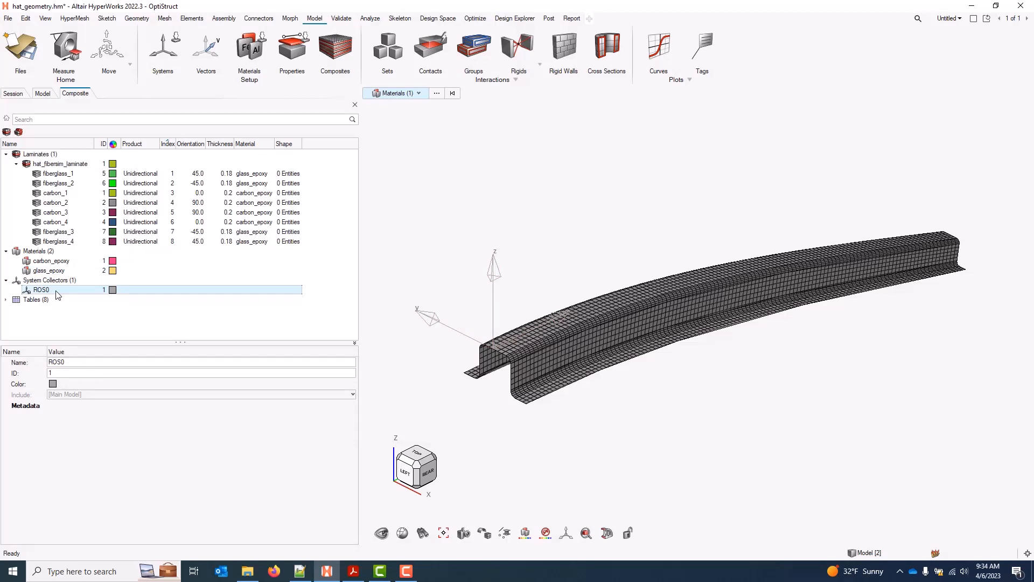
{"action": "left_click", "coordinate": [6, 281]}
{"action": "left_click", "coordinate": [6, 251]}
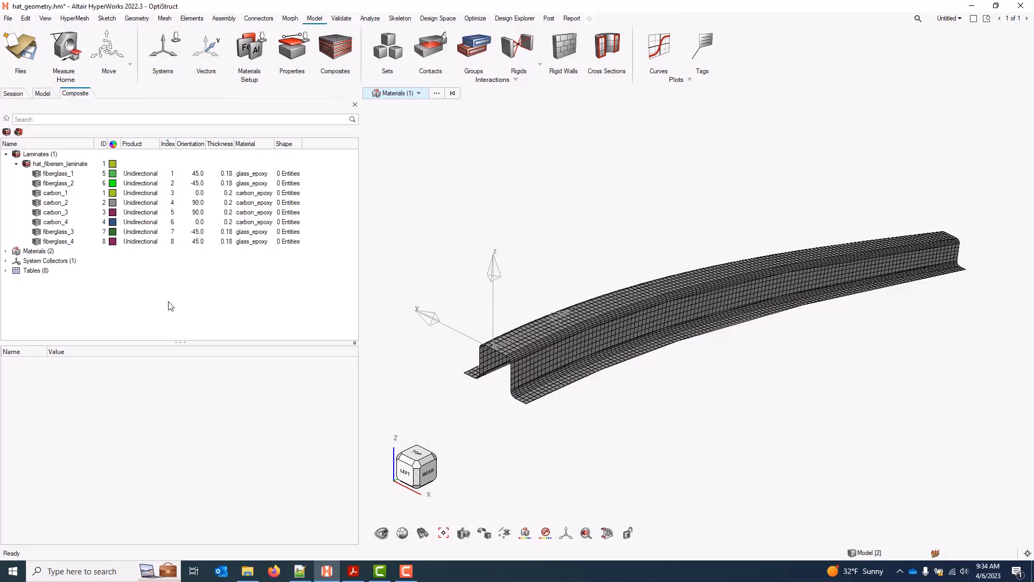
Create a PCOMPP property named template_property with a Z0 offset of 0.0.
{"action": "right_click", "coordinate": [140, 292]}
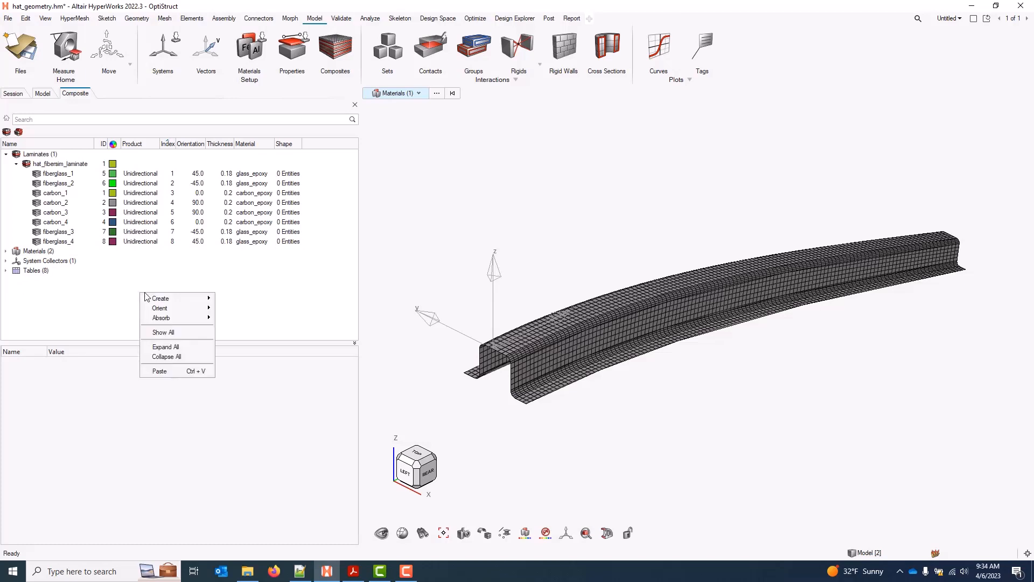
{"action": "mouse_move", "coordinate": [168, 301]}
{"action": "left_click", "coordinate": [253, 356]}
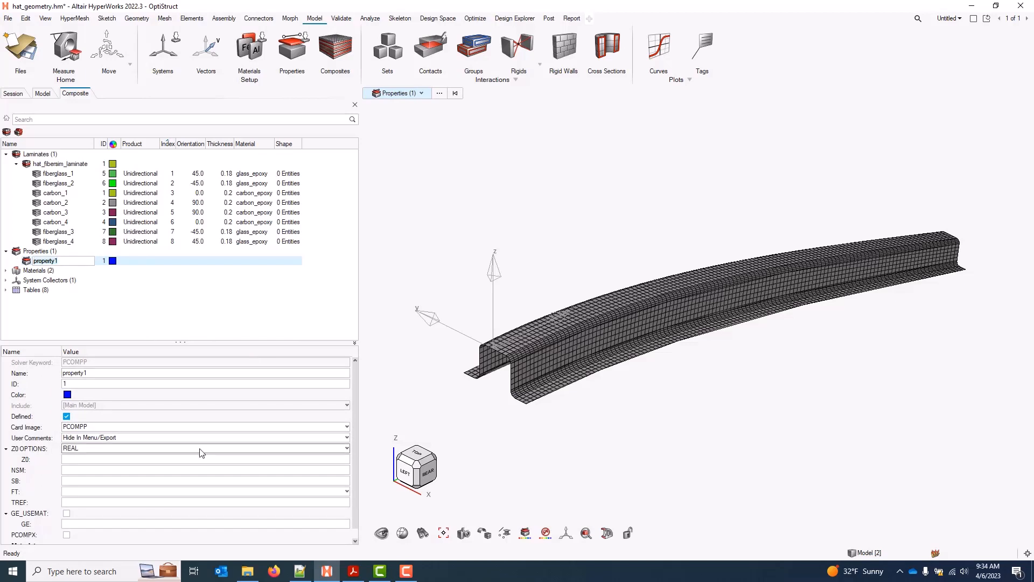
{"action": "type", "text": "template_property"}
{"action": "key", "text": "Return"}
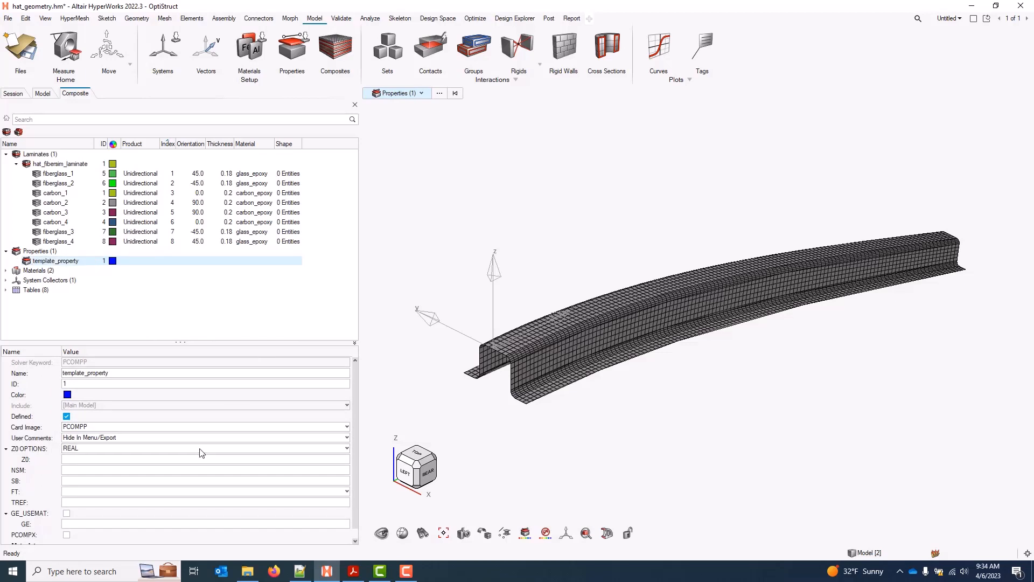
{"action": "left_click", "coordinate": [112, 460]}
Assign template_property to the meshed hat component.
{"action": "right_click", "coordinate": [76, 261]}
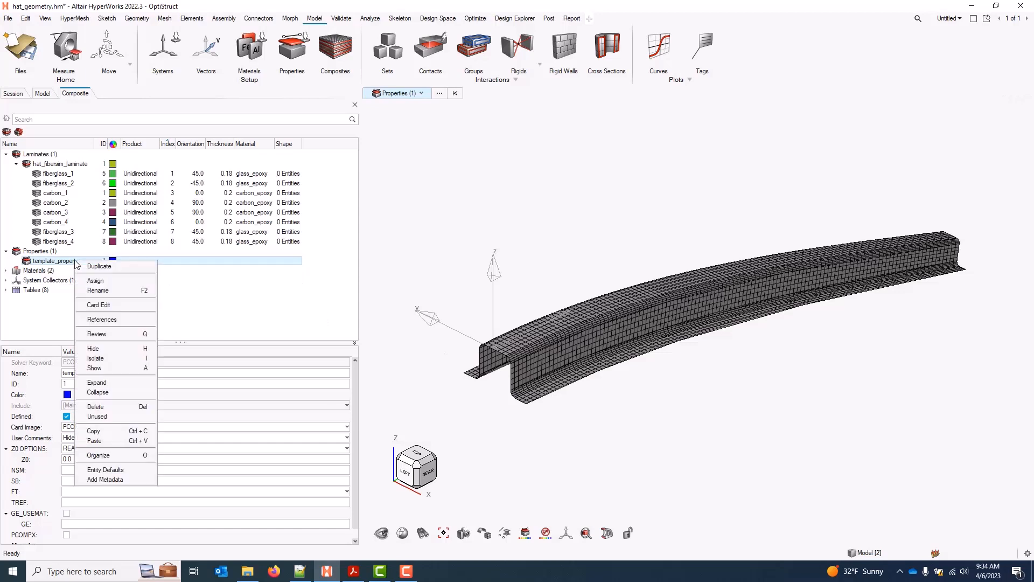
{"action": "left_click", "coordinate": [123, 281]}
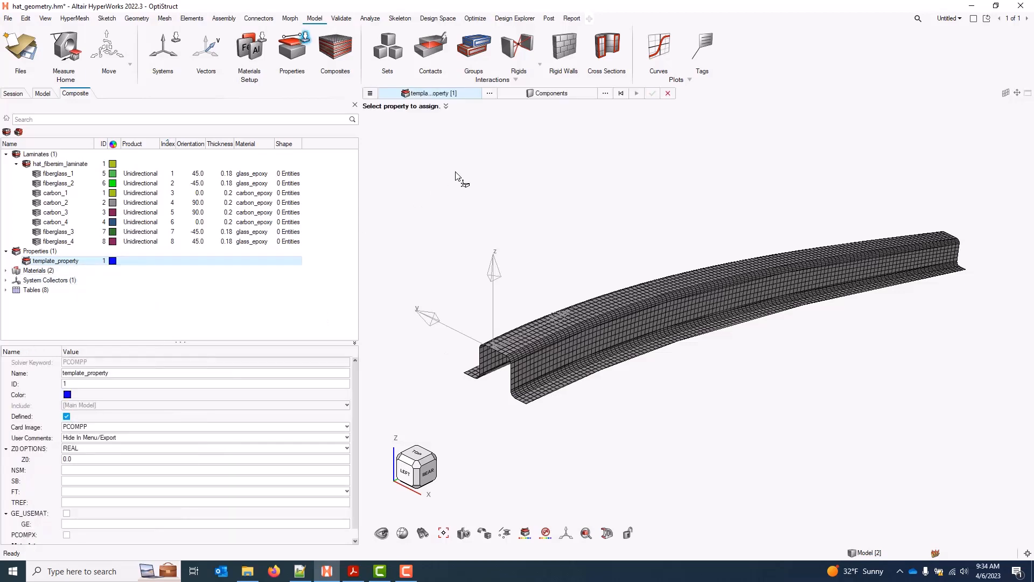
{"action": "left_click", "coordinate": [634, 309]}
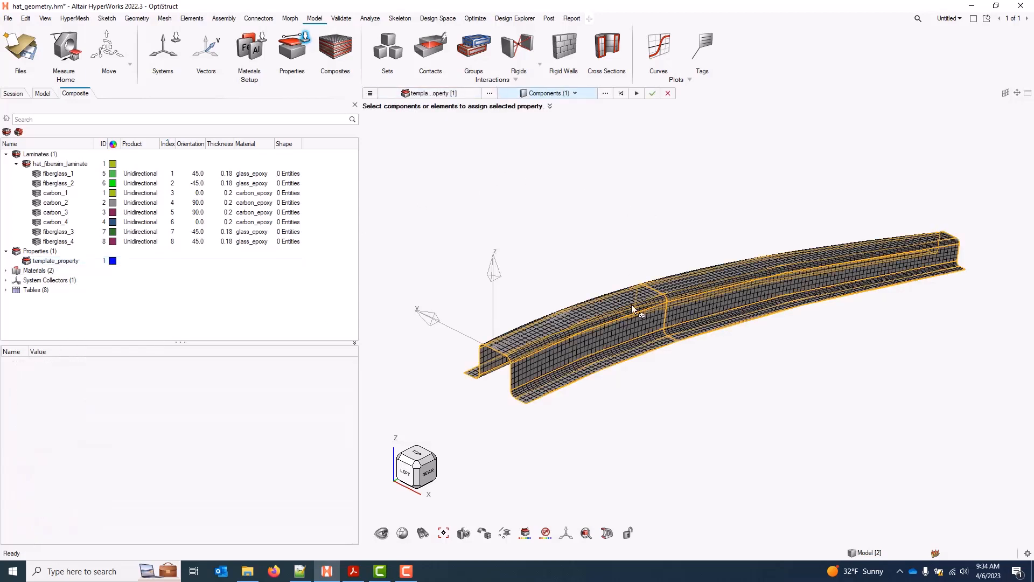
{"action": "left_click", "coordinate": [655, 93]}
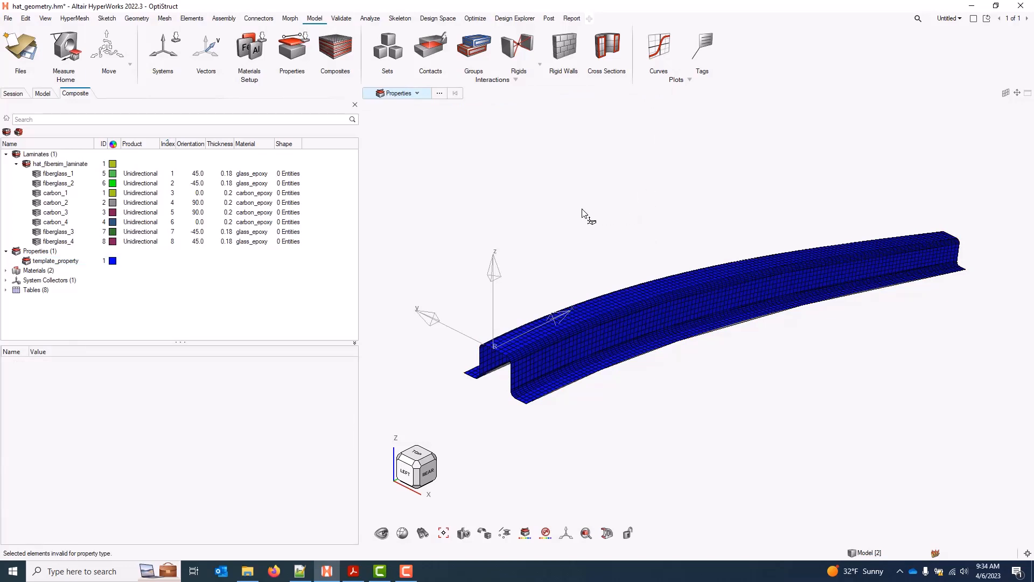
Display the element normals of all hat elements as vectors with auto scaling and examine their direction.
{"action": "right_click", "coordinate": [163, 302]}
{"action": "mouse_move", "coordinate": [180, 319]}
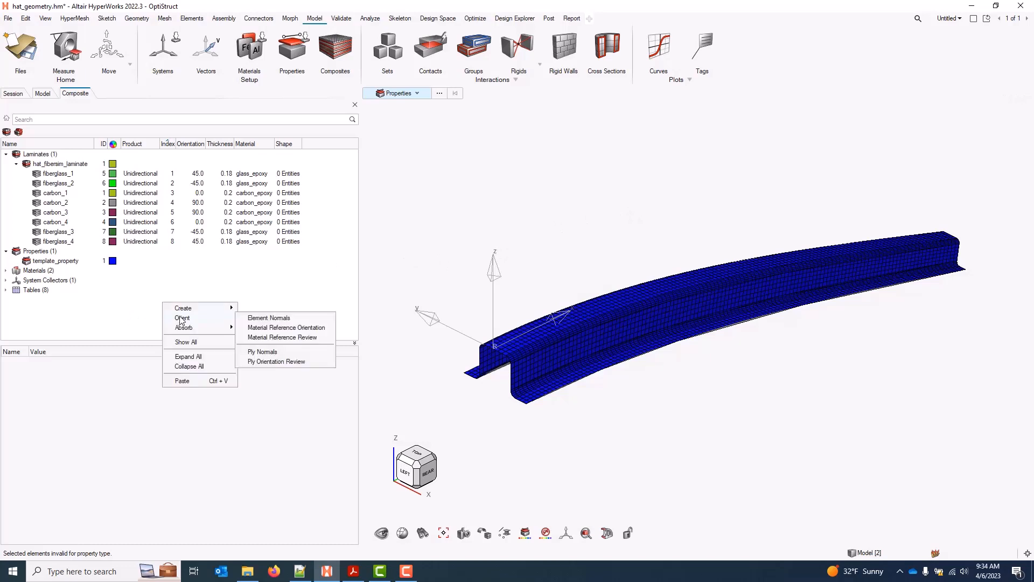
{"action": "left_click", "coordinate": [308, 318]}
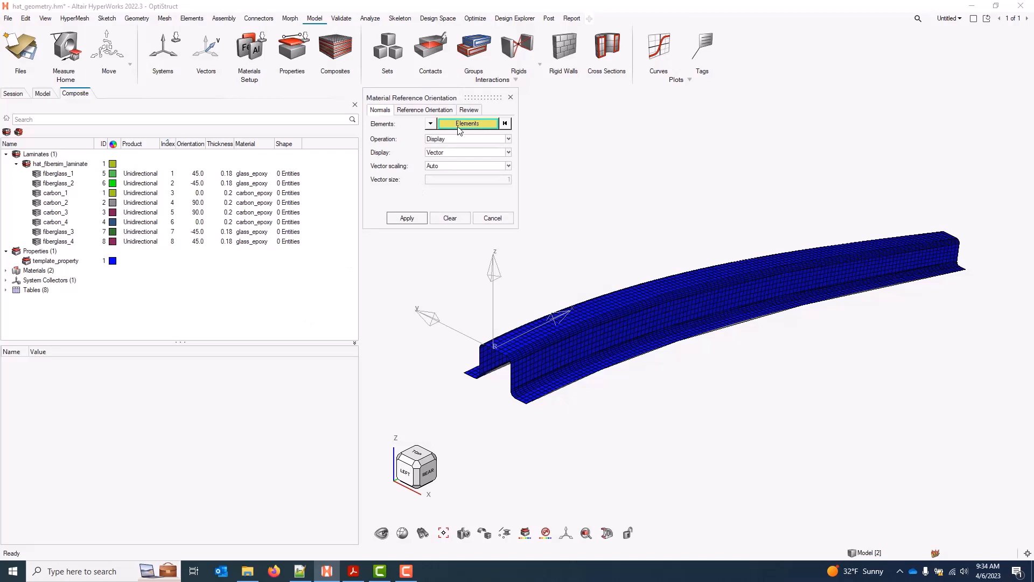
{"action": "left_click", "coordinate": [462, 124]}
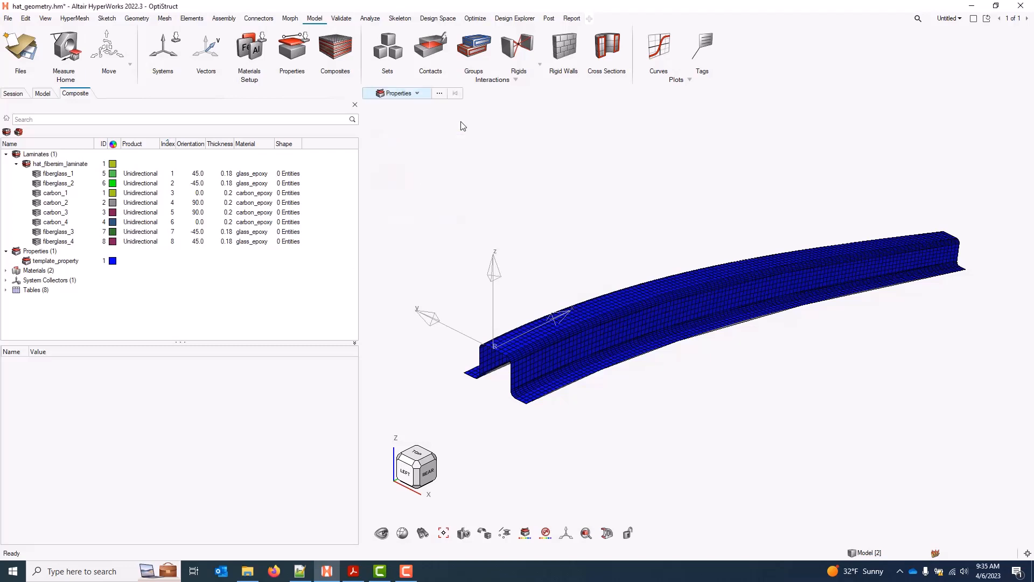
{"action": "left_click_drag", "start_coordinate": [404, 162], "coordinate": [1021, 424]}
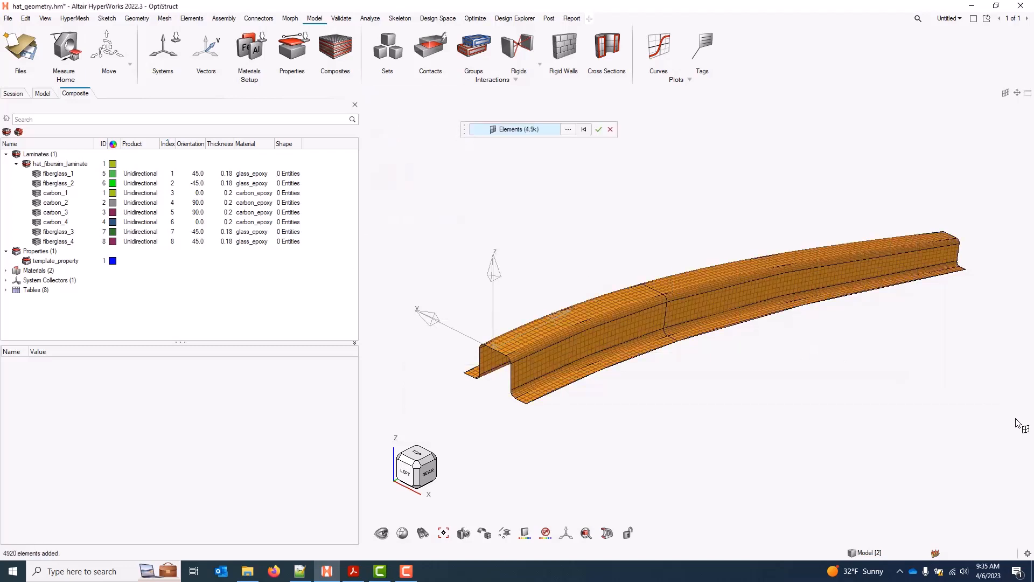
{"action": "left_click", "coordinate": [599, 129]}
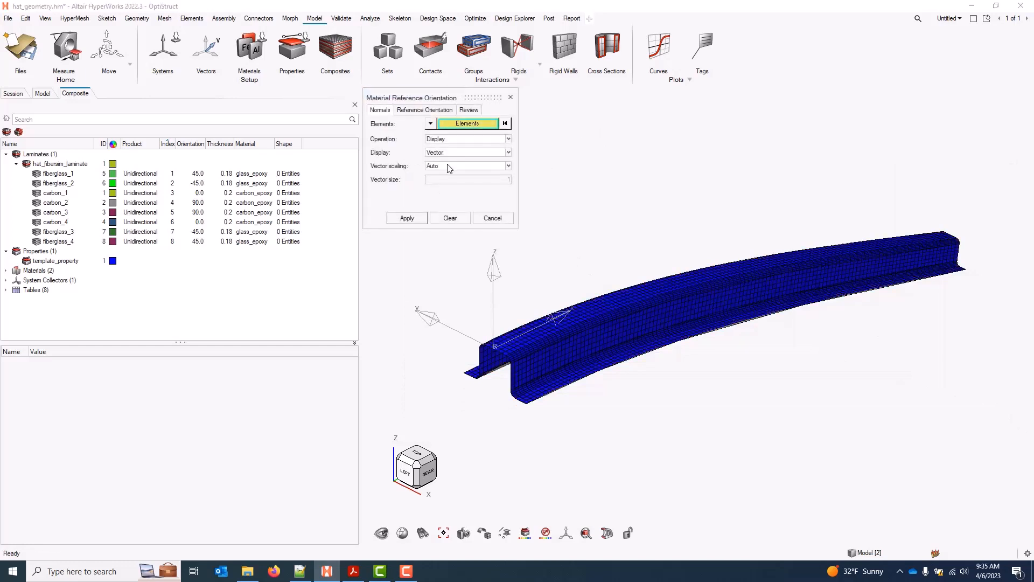
{"action": "left_click", "coordinate": [407, 219]}
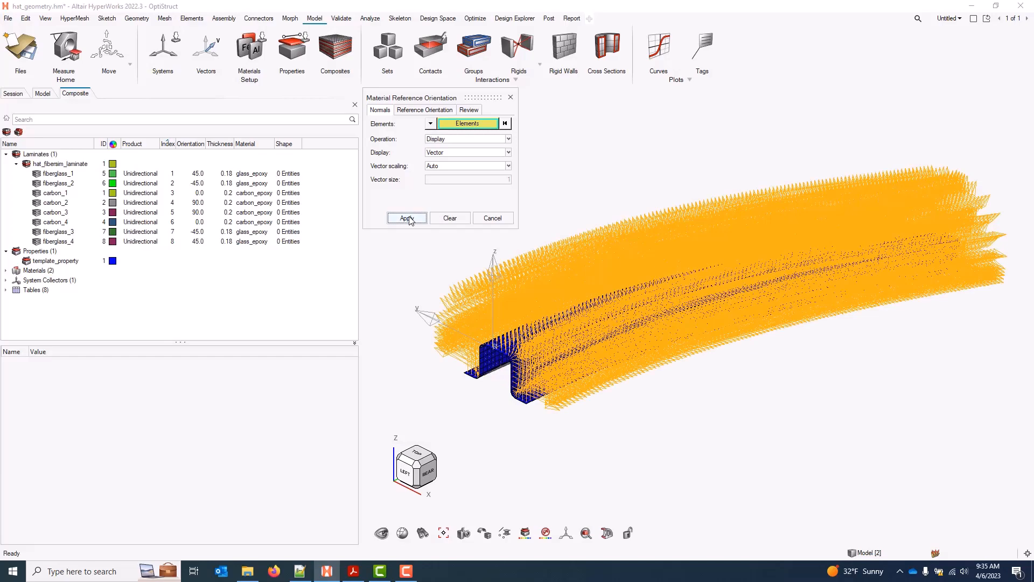
{"action": "scroll", "coordinate": [482, 386], "scroll_direction": "up", "scroll_amount": 5}
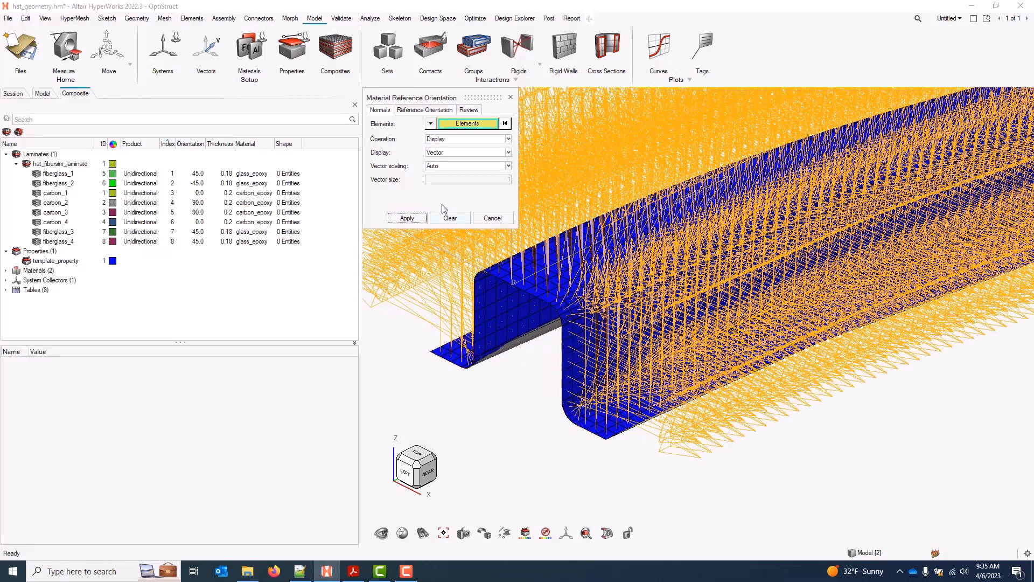
Reverse the element normals of all hat elements and close the orientation dialog.
{"action": "left_click", "coordinate": [445, 140]}
{"action": "left_click", "coordinate": [442, 163]}
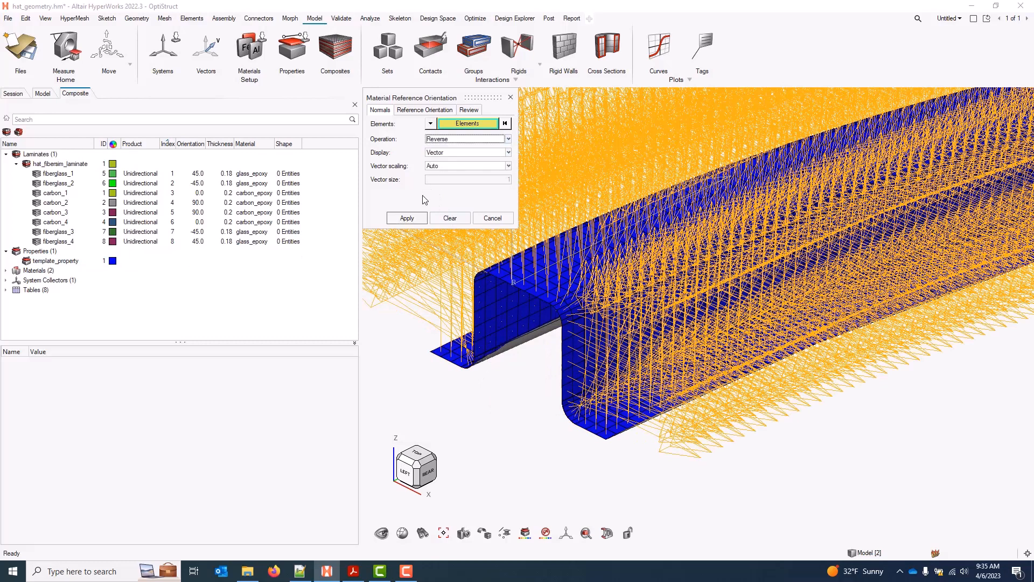
{"action": "left_click", "coordinate": [407, 218]}
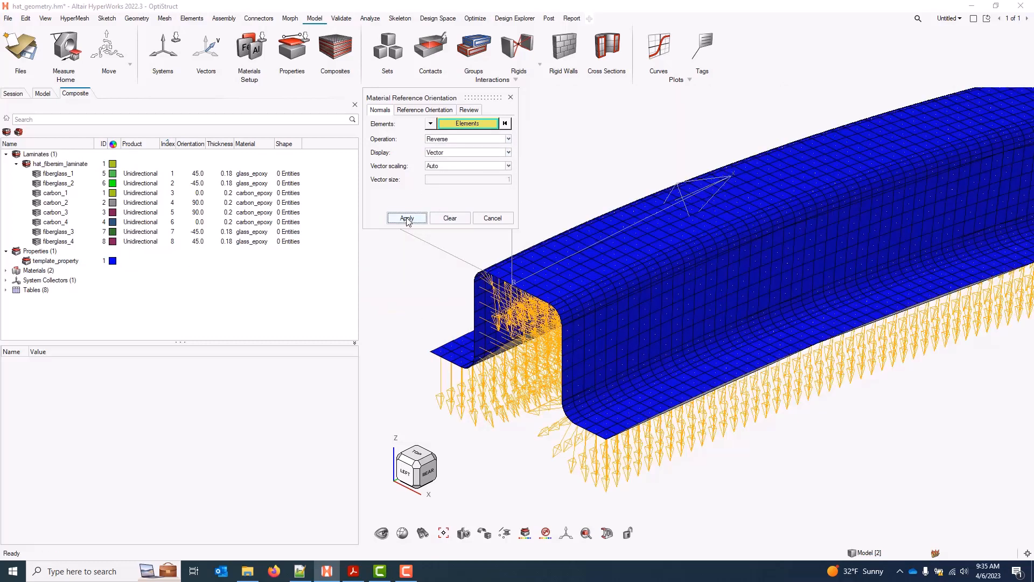
{"action": "left_click", "coordinate": [510, 97]}
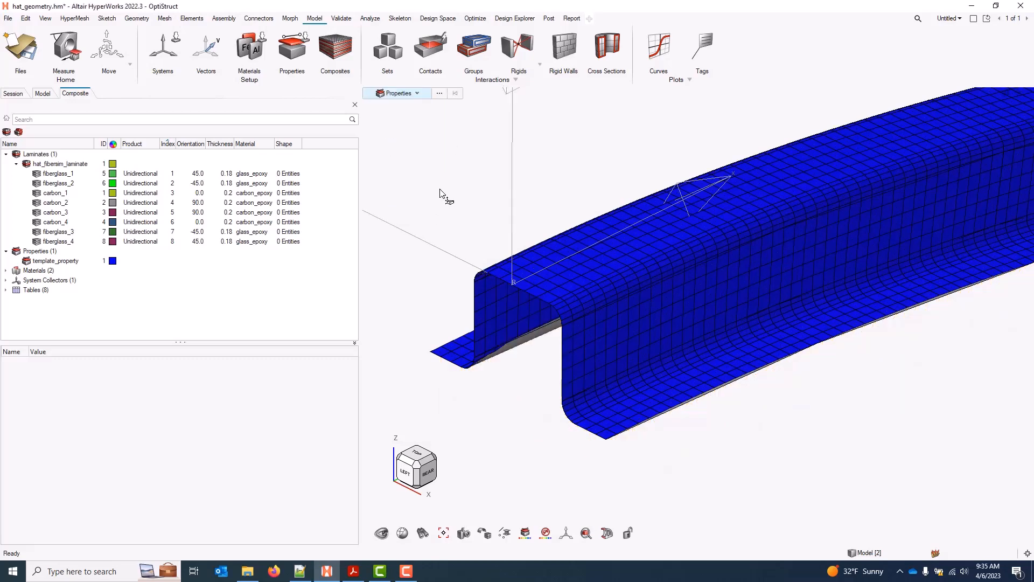
Set the material reference orientation of all hat elements using the System X direction method, the existing coordinate system and the element normal as Z direction.
{"action": "scroll", "coordinate": [453, 205], "scroll_direction": "down", "scroll_amount": 4}
{"action": "right_click_drag", "start_coordinate": [481, 218], "coordinate": [503, 282]}
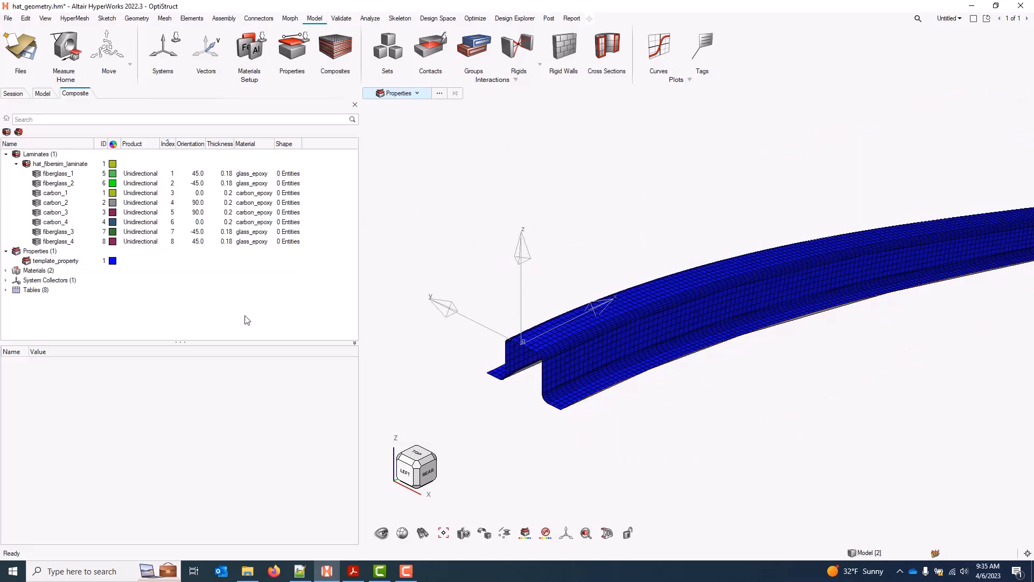
{"action": "right_click", "coordinate": [212, 297]}
{"action": "mouse_move", "coordinate": [240, 314]}
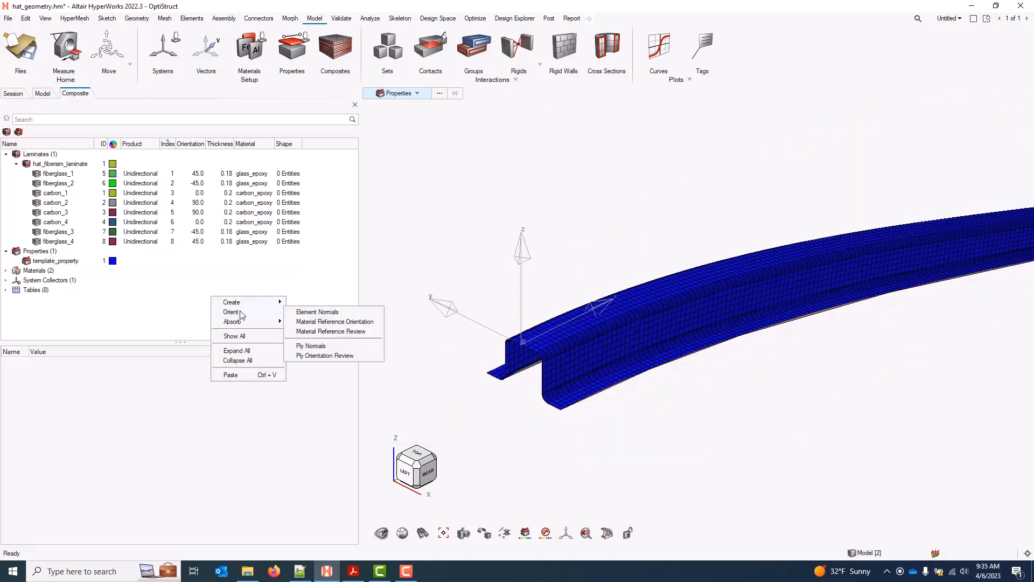
{"action": "left_click", "coordinate": [373, 321]}
{"action": "left_click", "coordinate": [467, 123]}
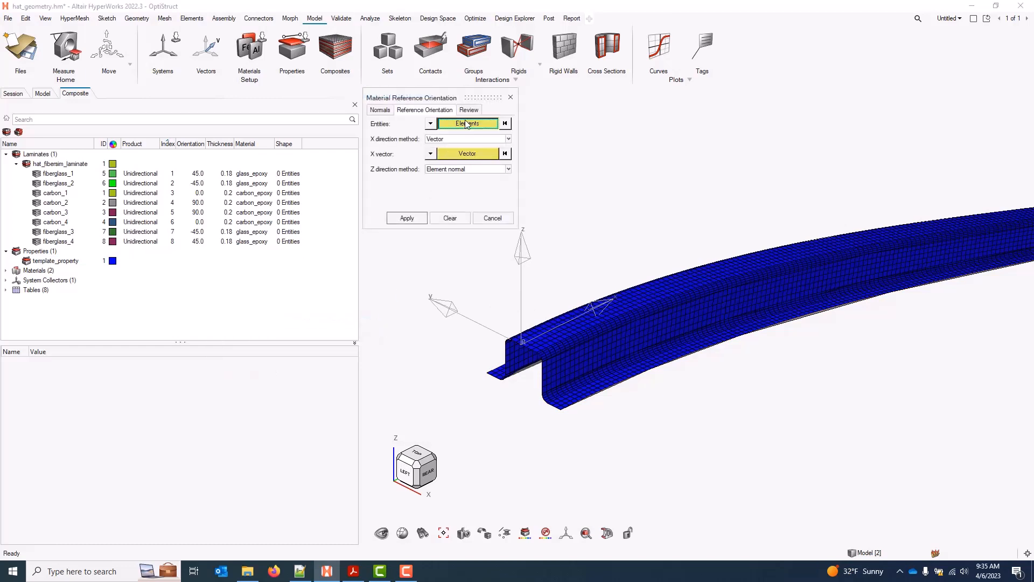
{"action": "right_click_drag", "start_coordinate": [617, 198], "coordinate": [532, 235]}
{"action": "key", "text": "f"}
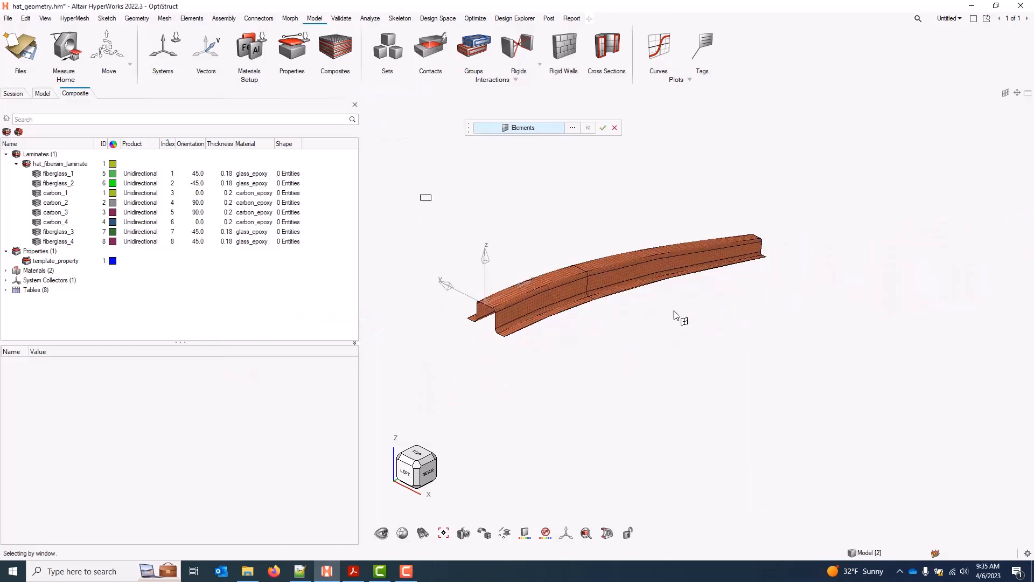
{"action": "left_click_drag", "start_coordinate": [423, 197], "coordinate": [915, 412]}
{"action": "left_click", "coordinate": [603, 128]}
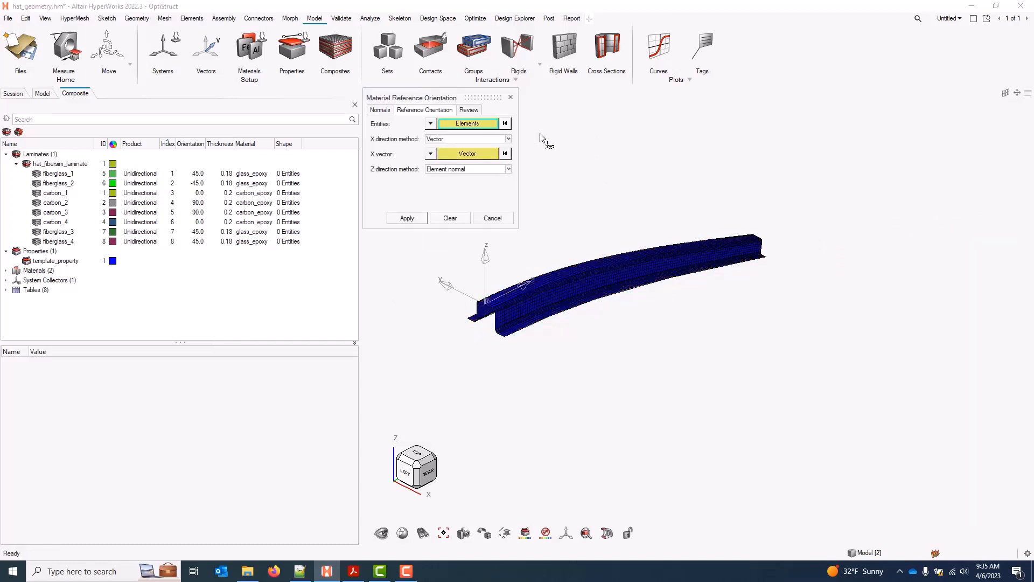
{"action": "left_click", "coordinate": [457, 140]}
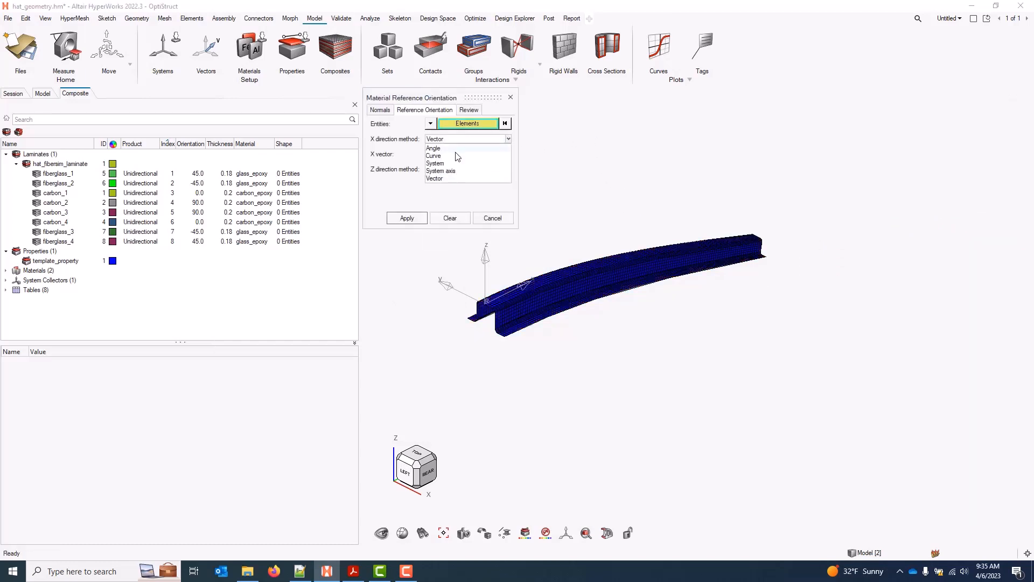
{"action": "left_click", "coordinate": [455, 164]}
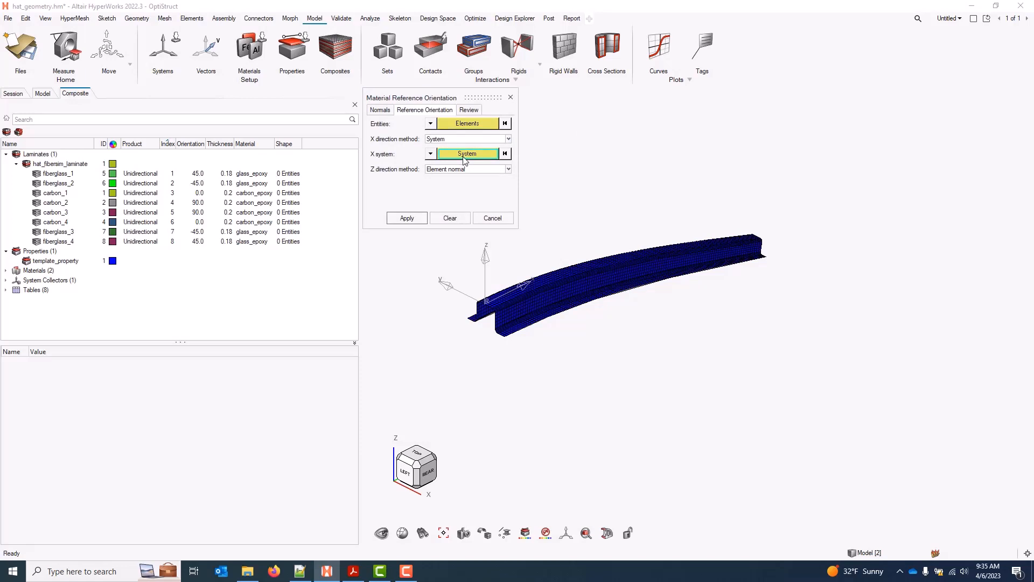
{"action": "left_click", "coordinate": [465, 154]}
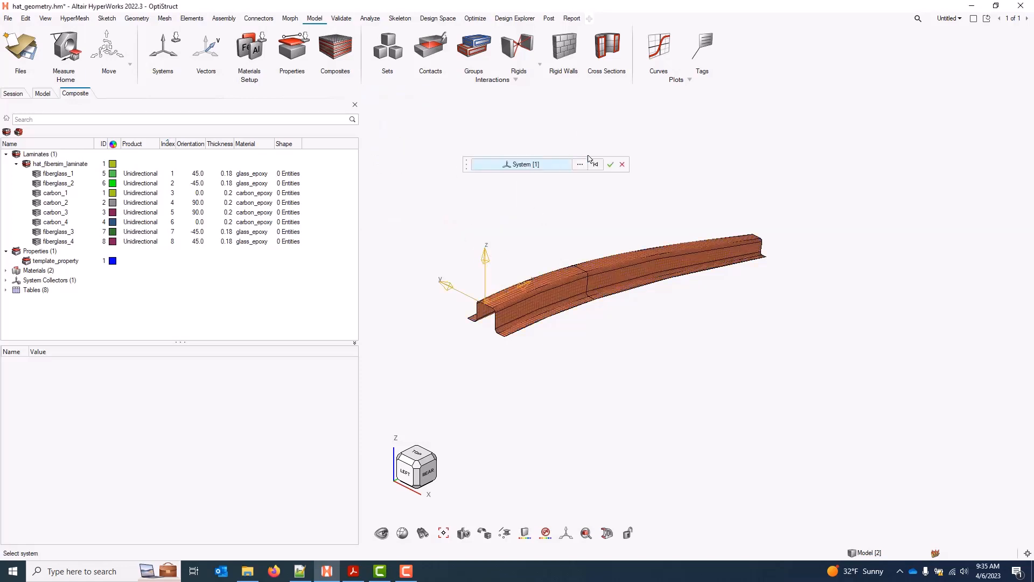
{"action": "left_click", "coordinate": [610, 165]}
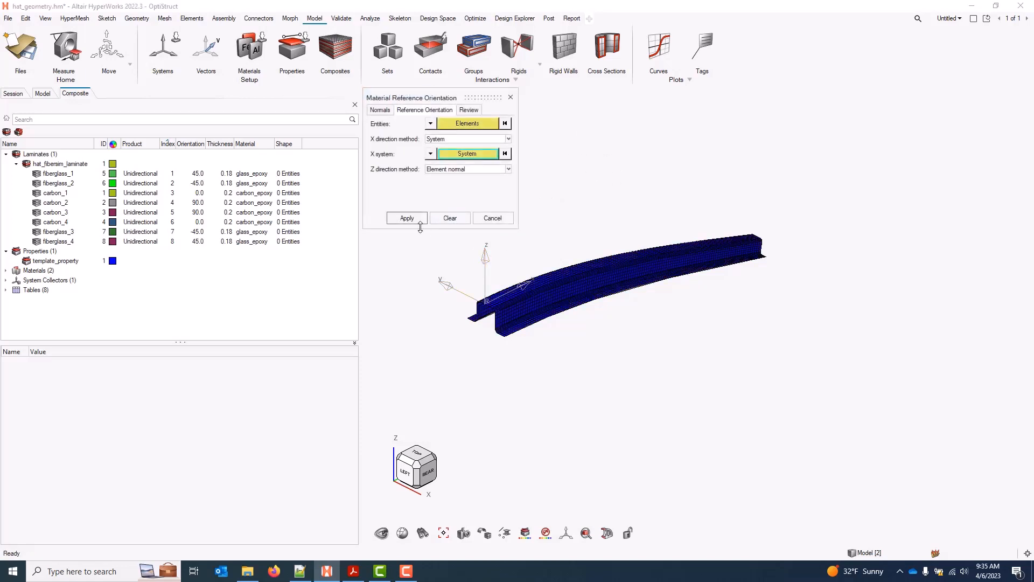
{"action": "left_click", "coordinate": [407, 218]}
{"action": "scroll", "coordinate": [512, 324], "scroll_direction": "up", "scroll_amount": 10}
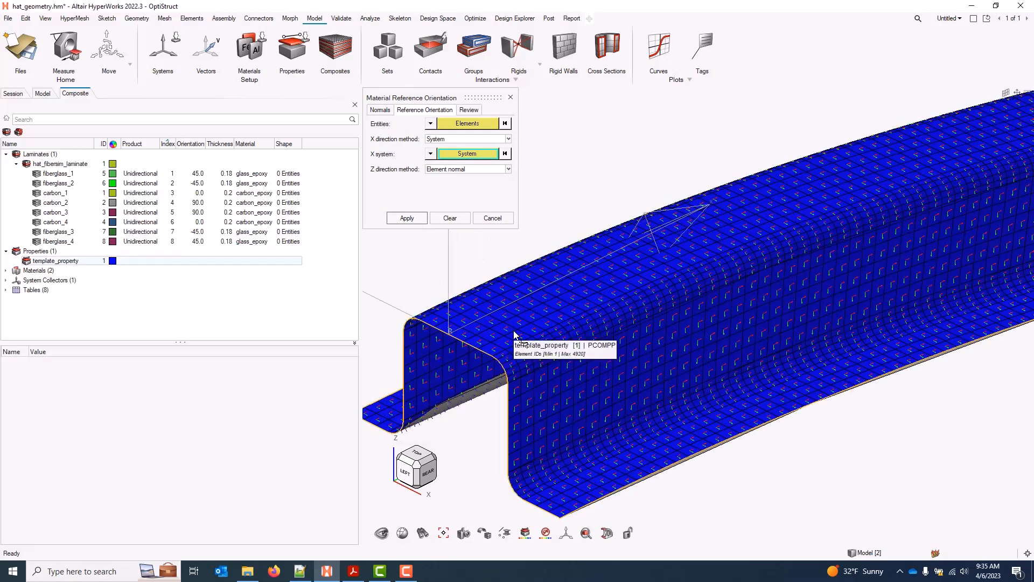
{"action": "scroll", "coordinate": [513, 331], "scroll_direction": "down", "scroll_amount": 8}
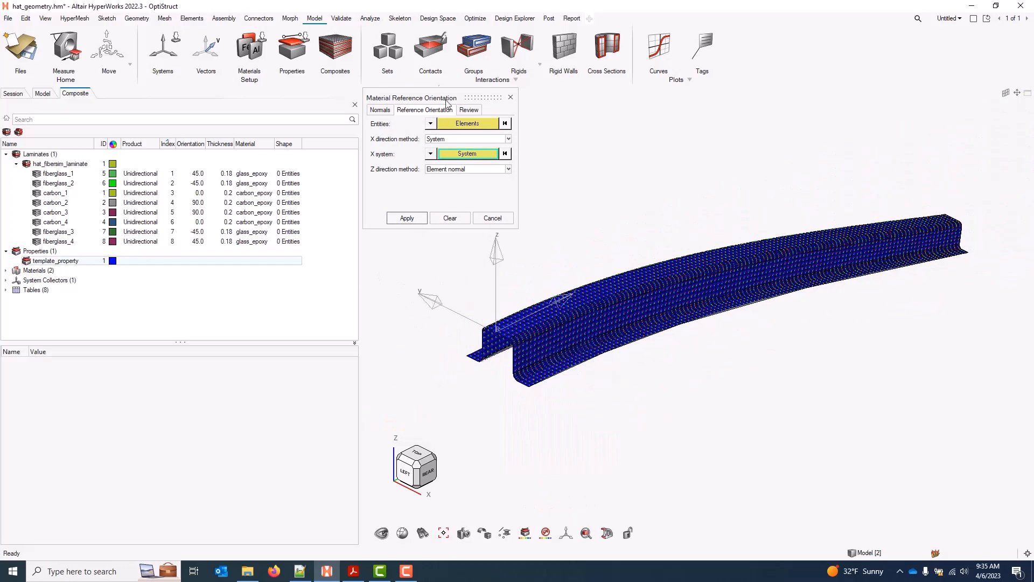
{"action": "left_click", "coordinate": [510, 98]}
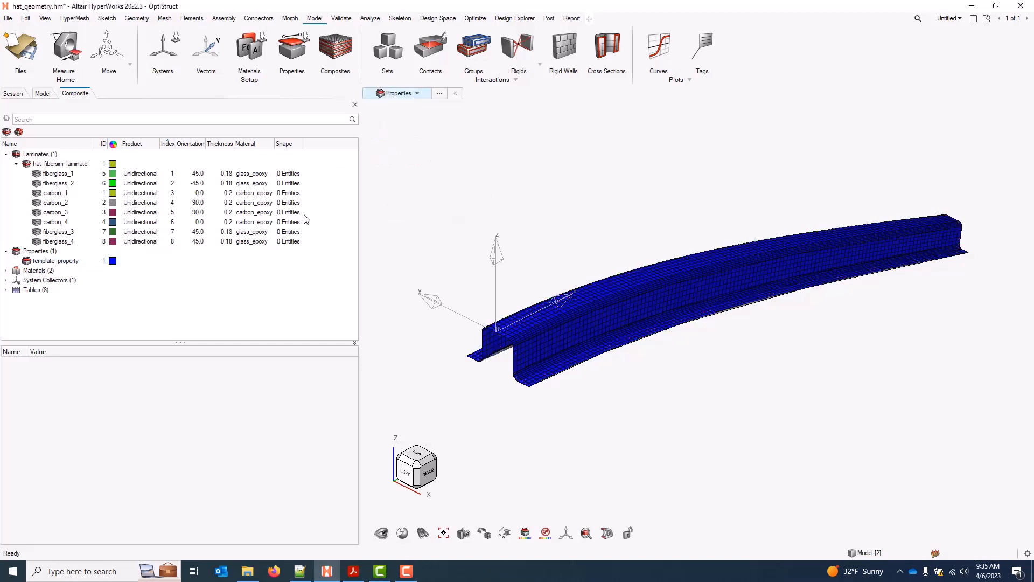
Realize all plies from fiberglass_1 to fiberglass_4 onto the hat component using the FiberSim drape map by proximity method and the element centroid criterion.
{"action": "left_click", "coordinate": [74, 174]}
{"action": "left_click", "coordinate": [70, 242], "text": "shift"}
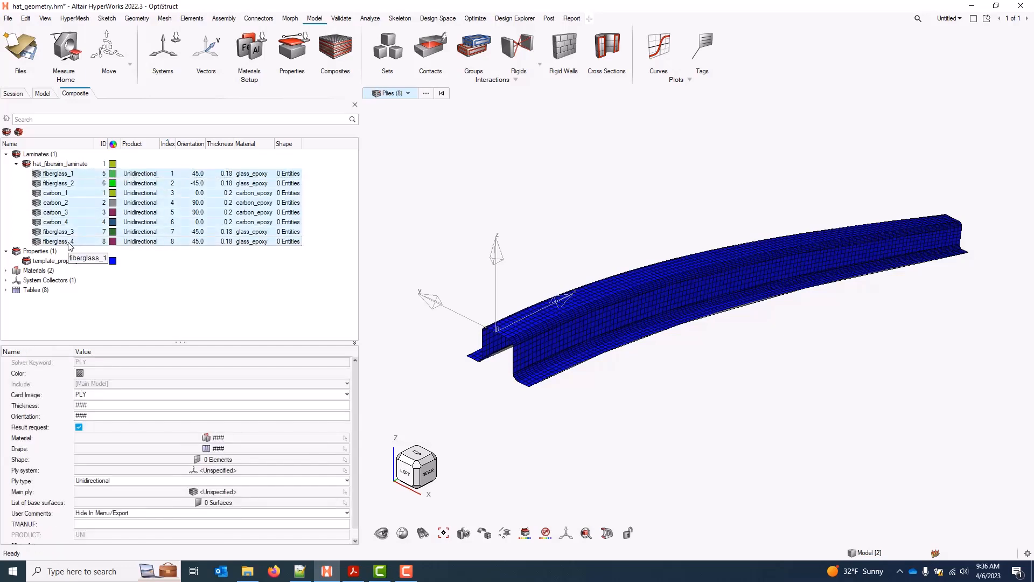
{"action": "right_click", "coordinate": [70, 185]}
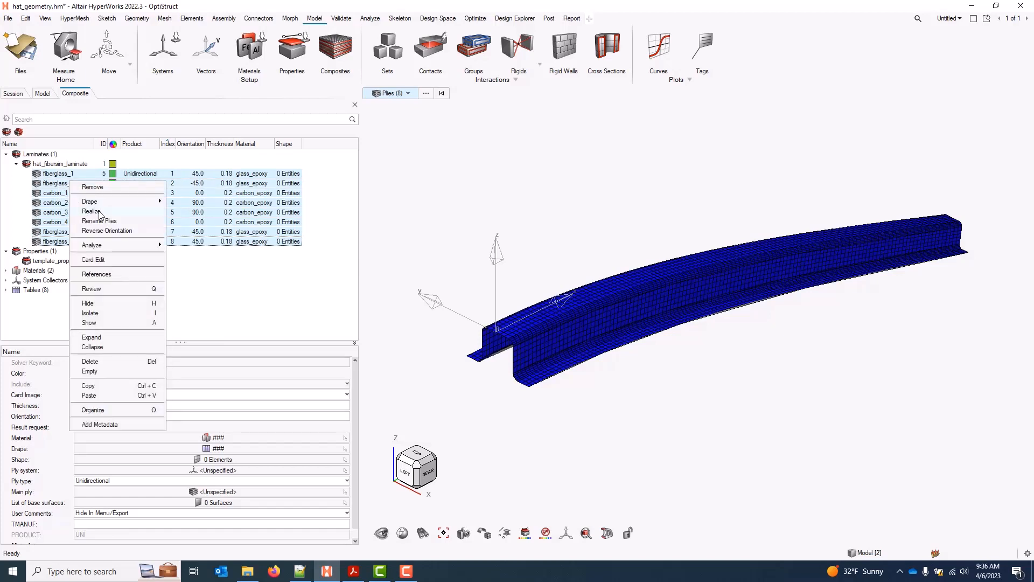
{"action": "left_click", "coordinate": [91, 211]}
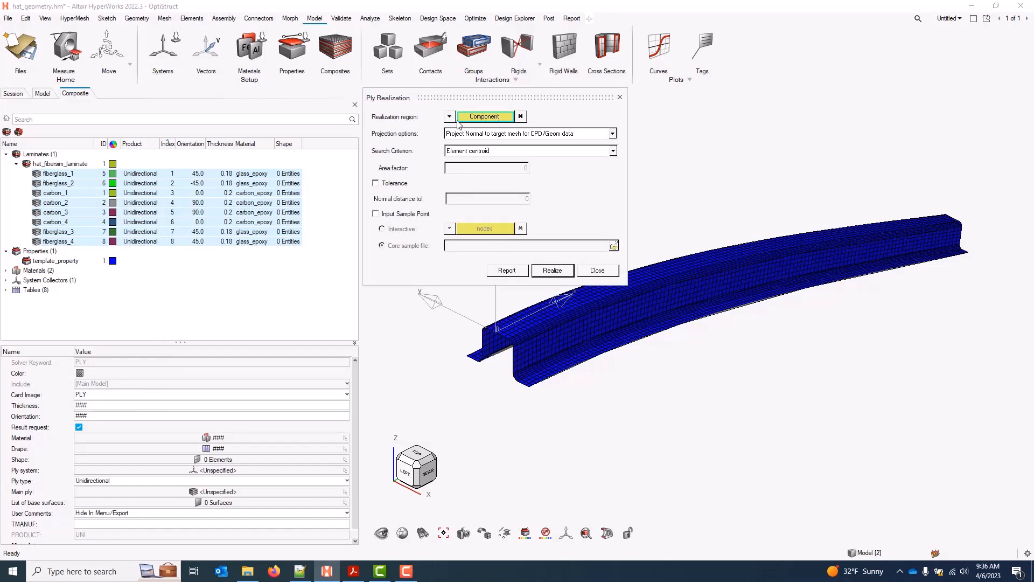
{"action": "left_click", "coordinate": [491, 116]}
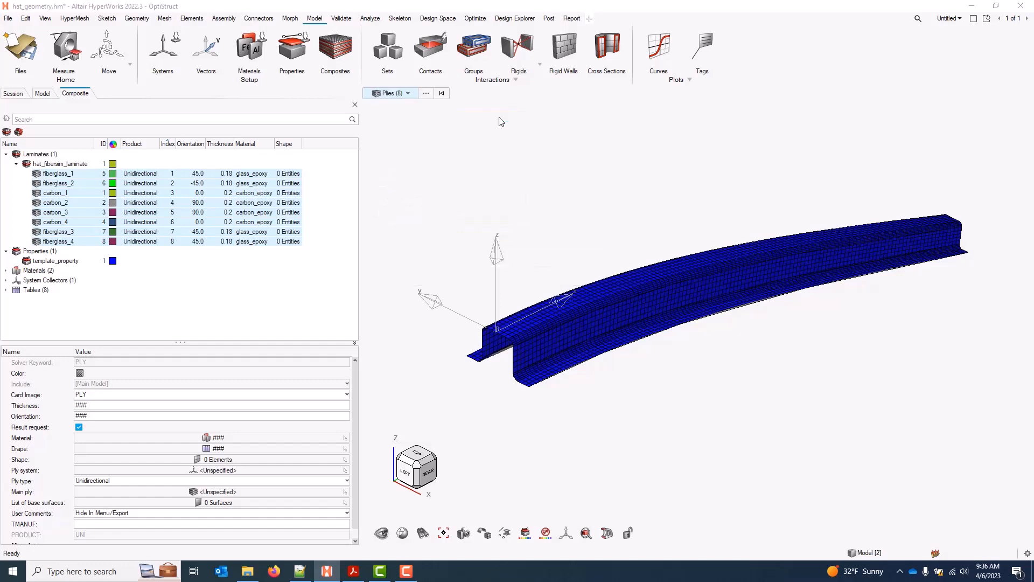
{"action": "left_click", "coordinate": [677, 267]}
{"action": "left_click", "coordinate": [682, 275]}
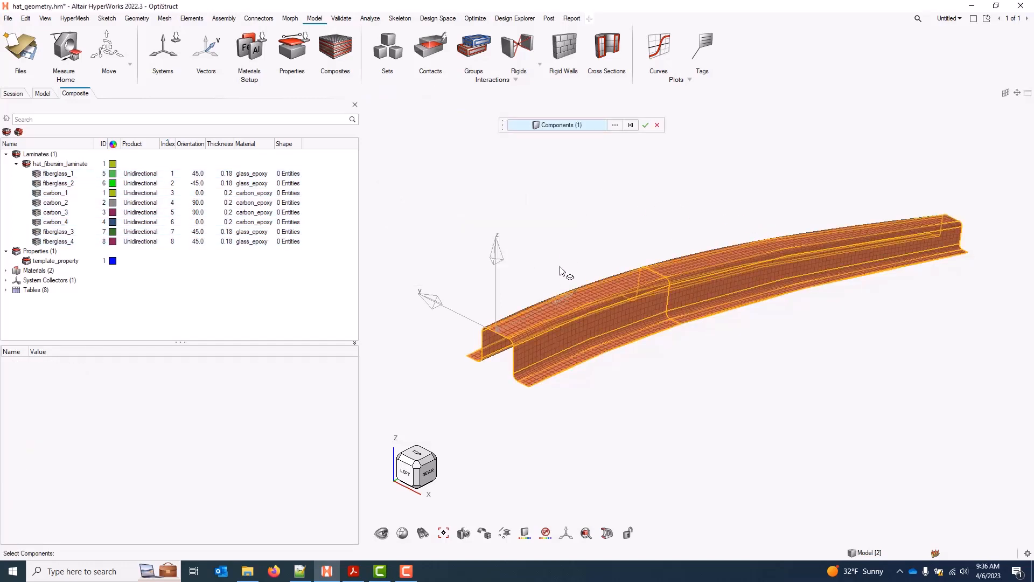
{"action": "left_click", "coordinate": [646, 125]}
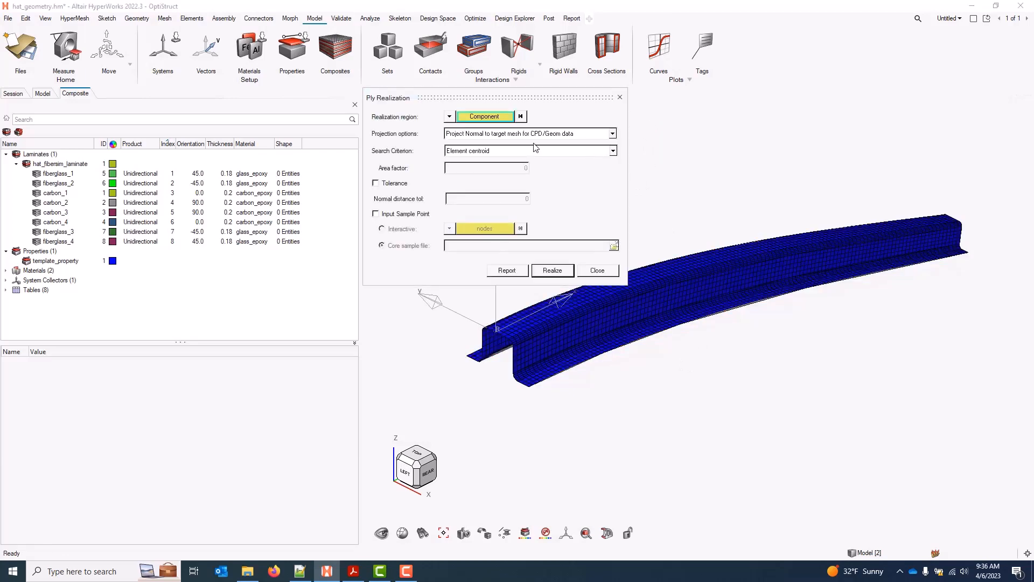
{"action": "left_click", "coordinate": [614, 135]}
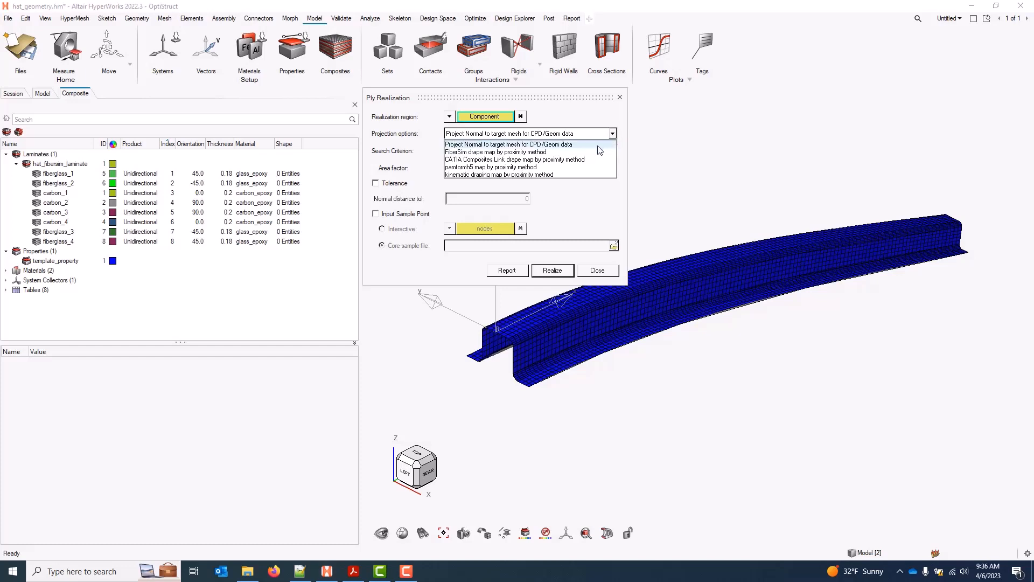
{"action": "left_click", "coordinate": [530, 152]}
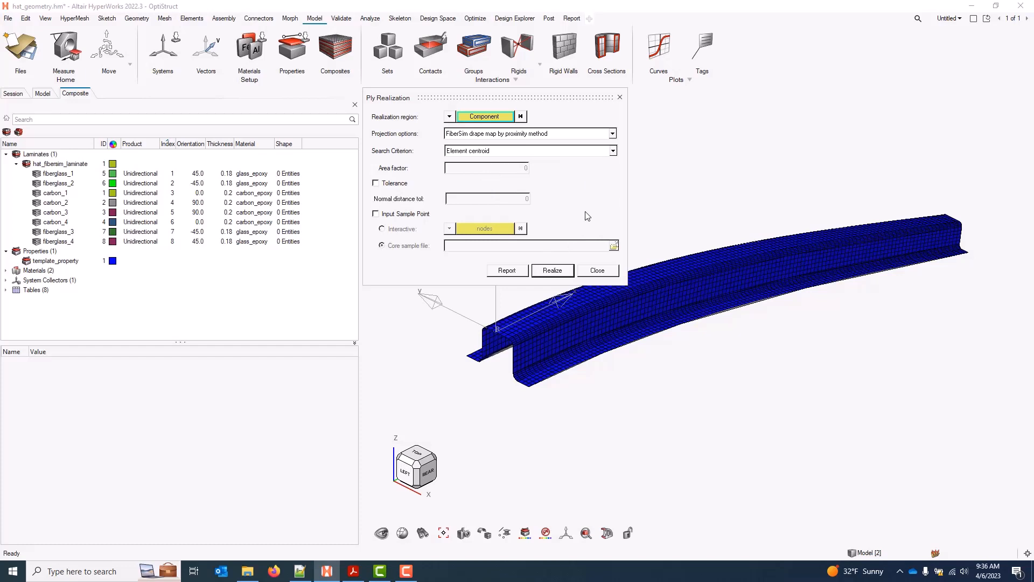
{"action": "left_click", "coordinate": [566, 276]}
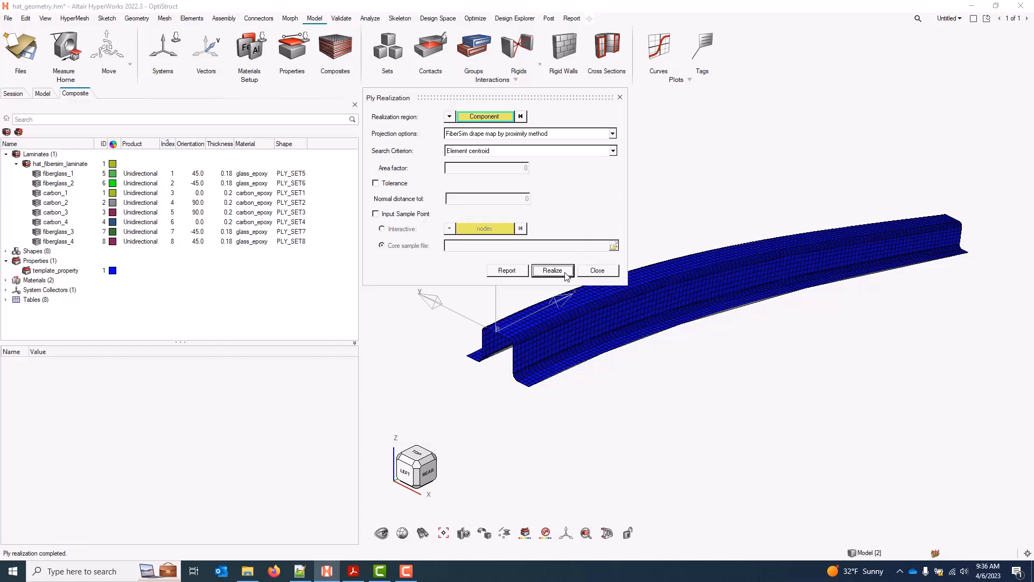
Close the ply realization dialog, then review the realized extent of each ply from fiberglass_1 through fiberglass_4 on the hat.
{"action": "left_click", "coordinate": [621, 98]}
{"action": "left_click", "coordinate": [6, 251]}
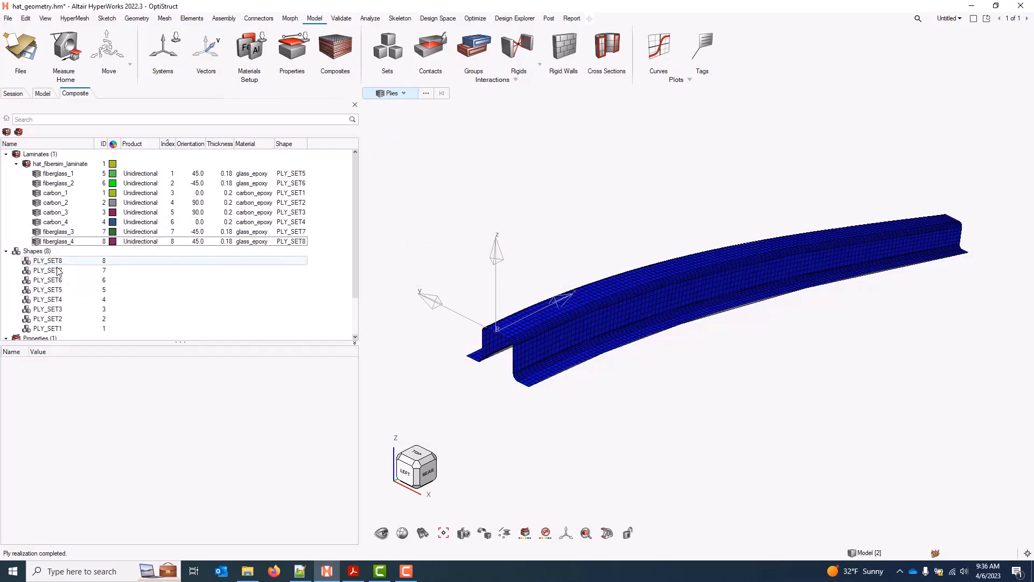
{"action": "left_click", "coordinate": [62, 175]}
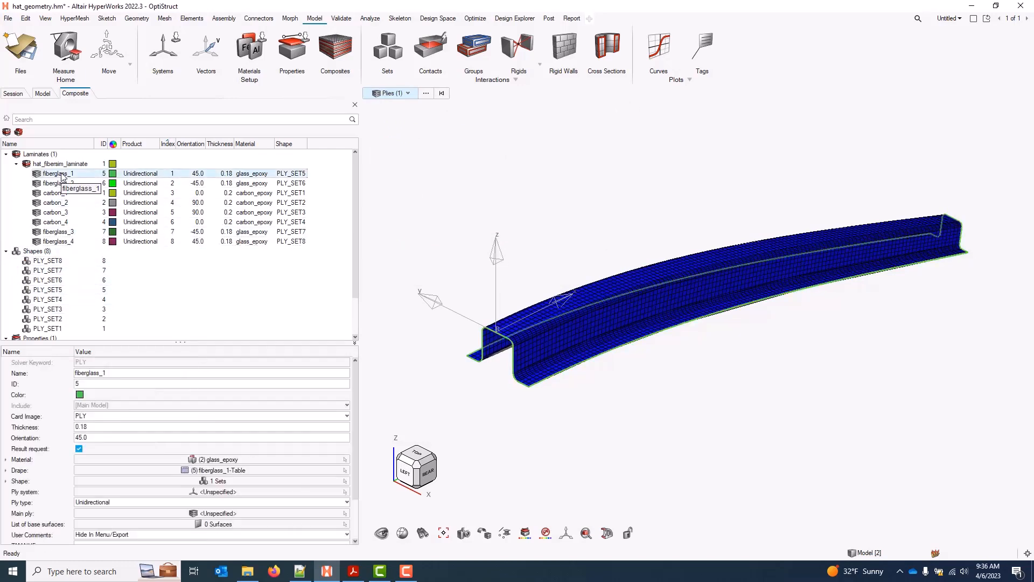
{"action": "key", "text": "Down"}
{"action": "key", "text": "Down"}
{"action": "key", "text": "Down"}
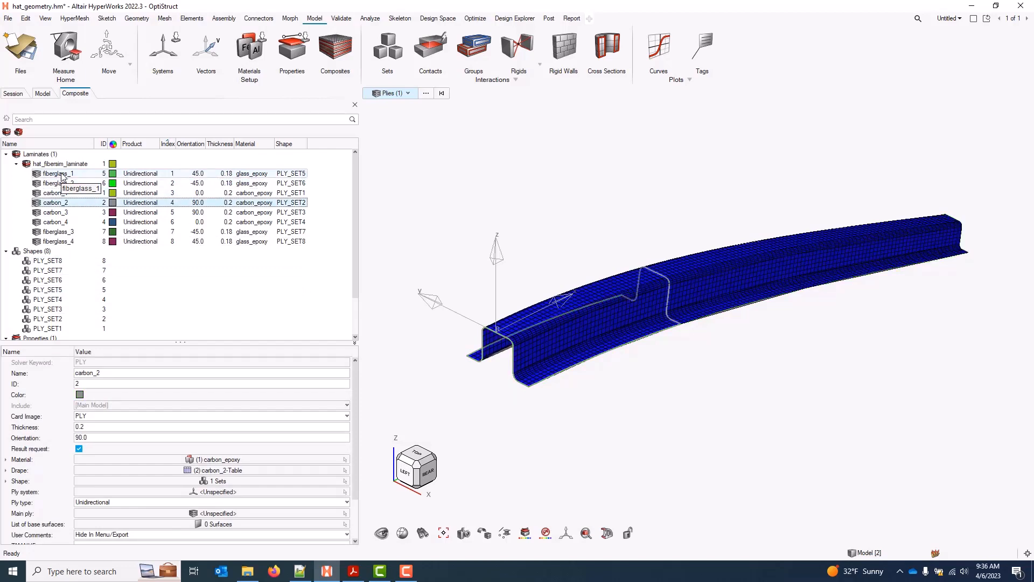
{"action": "key", "text": "Down"}
{"action": "key", "text": "Down"}
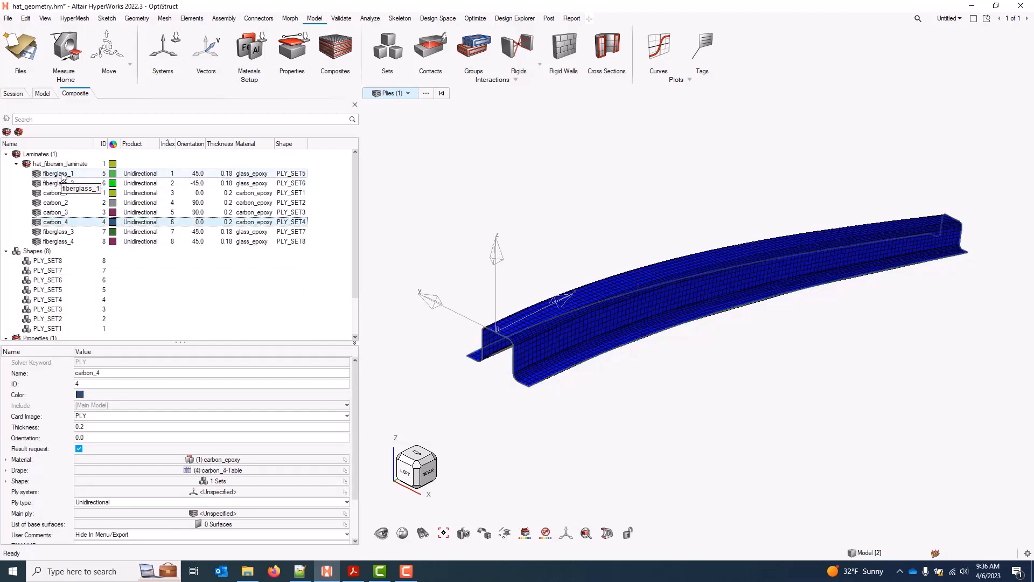
{"action": "key", "text": "Down"}
{"action": "key", "text": "Down"}
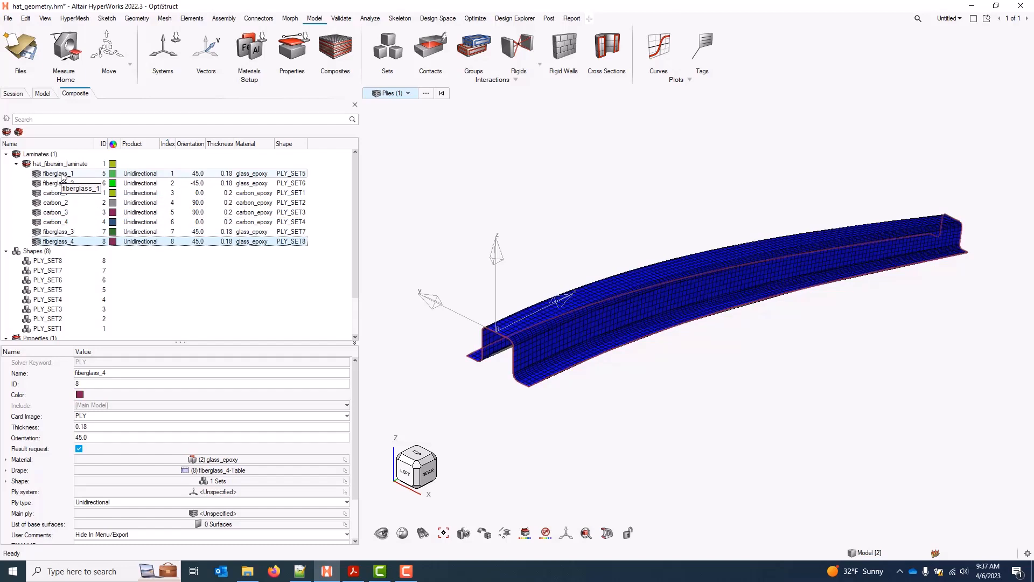
{"action": "left_click", "coordinate": [455, 181]}
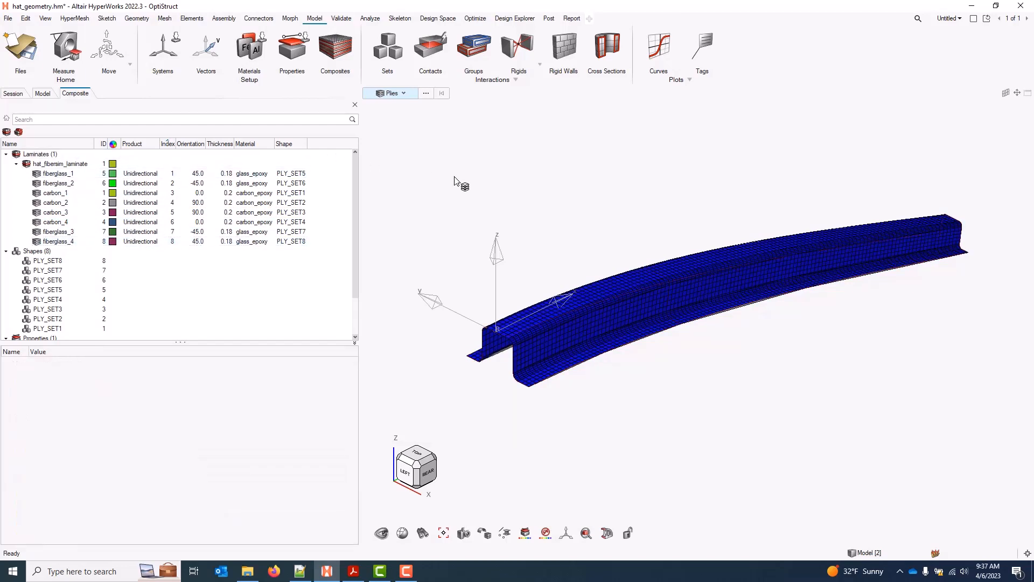
{"action": "key", "text": "Escape"}
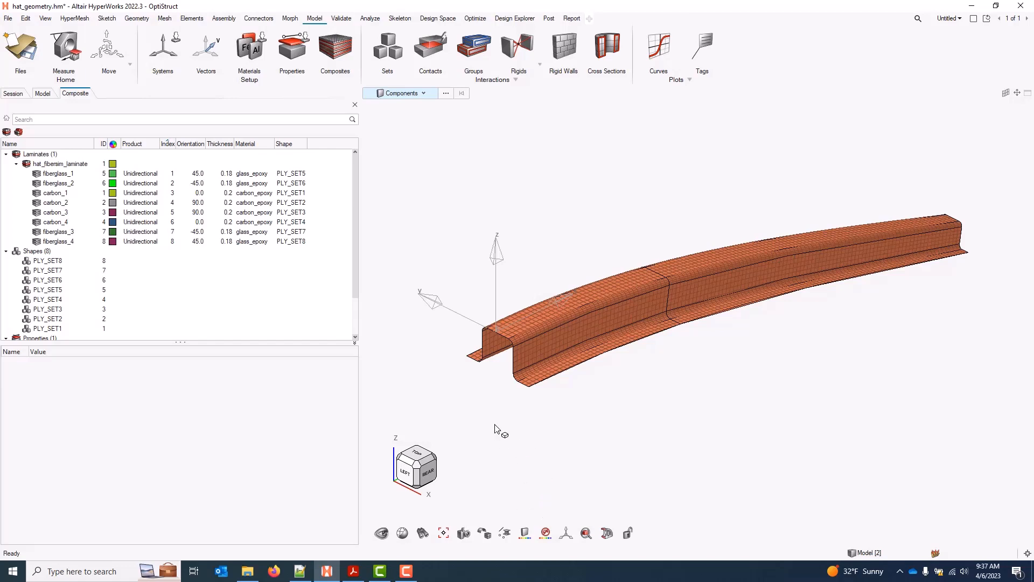
Display the hat elements in 3D with composite layers and examine the ply stack and drop-off along the flange edge.
{"action": "left_click", "coordinate": [505, 533]}
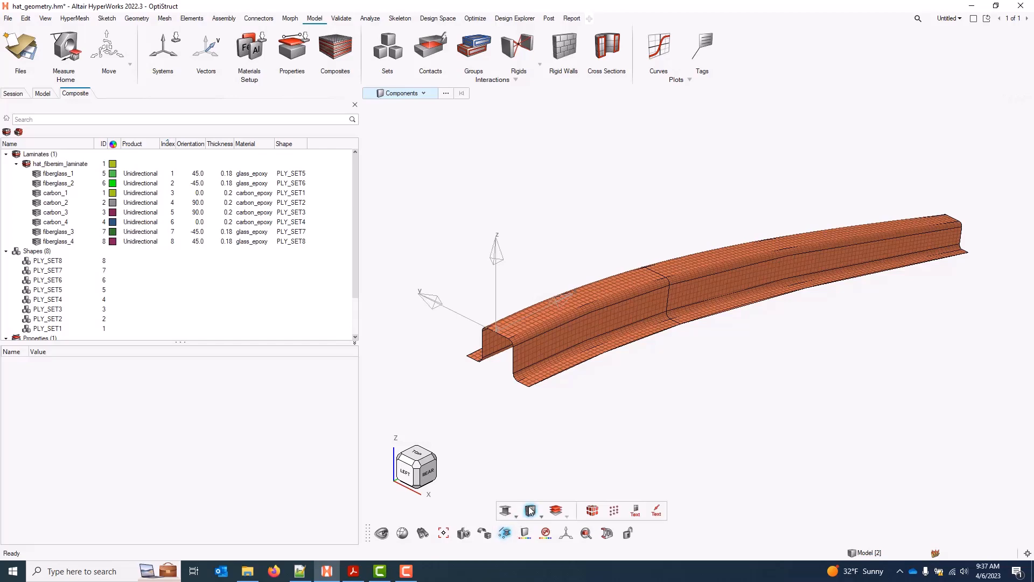
{"action": "left_click", "coordinate": [531, 511]}
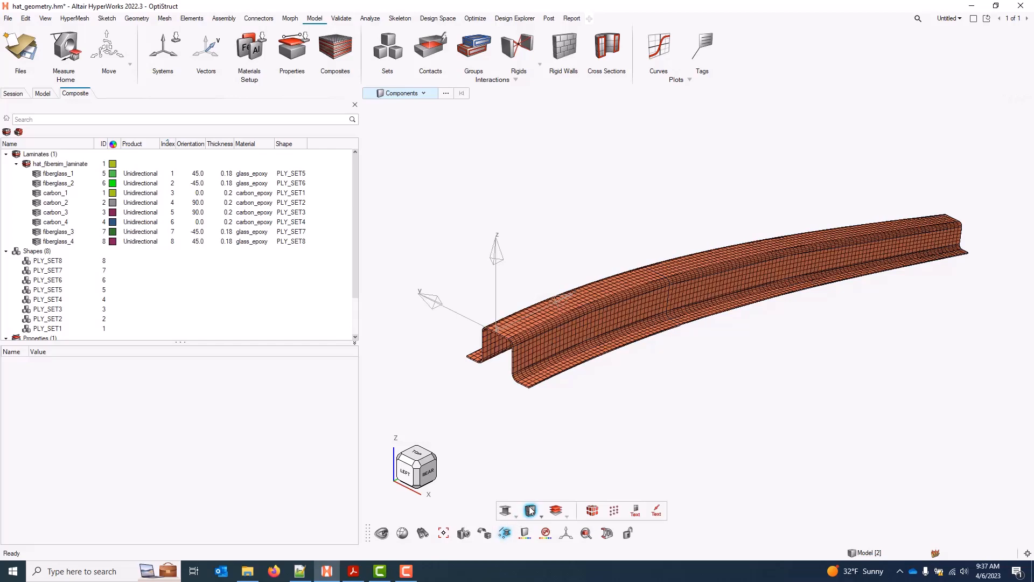
{"action": "left_click", "coordinate": [558, 511]}
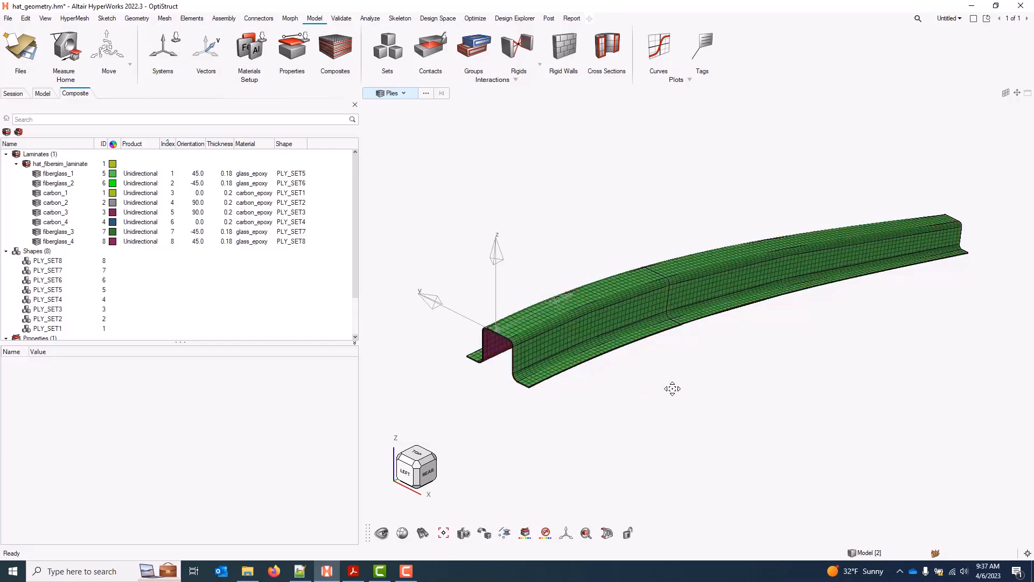
{"action": "scroll", "coordinate": [677, 339], "scroll_direction": "up", "scroll_amount": 10}
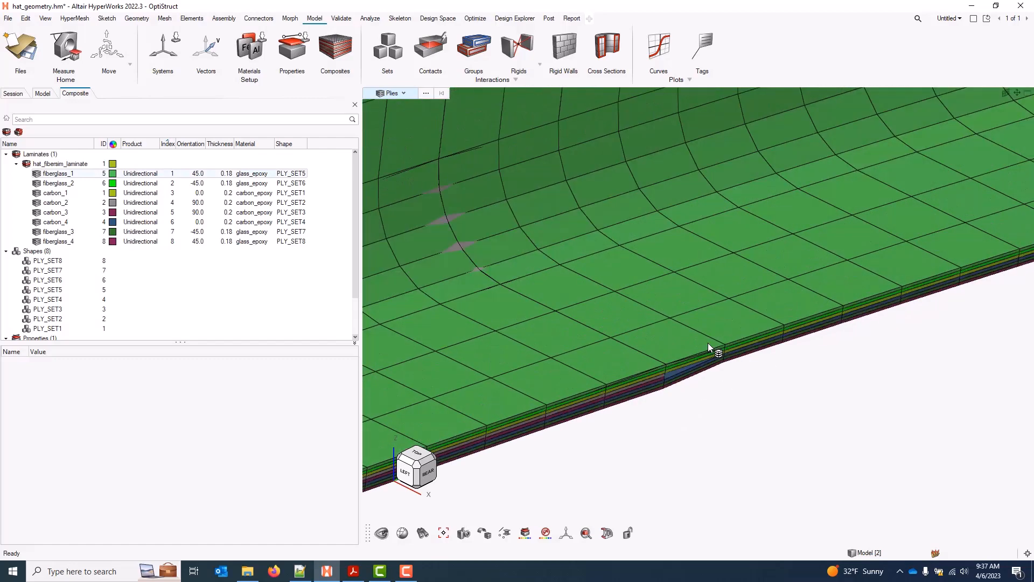
{"action": "scroll", "coordinate": [708, 344], "scroll_direction": "up", "scroll_amount": 2}
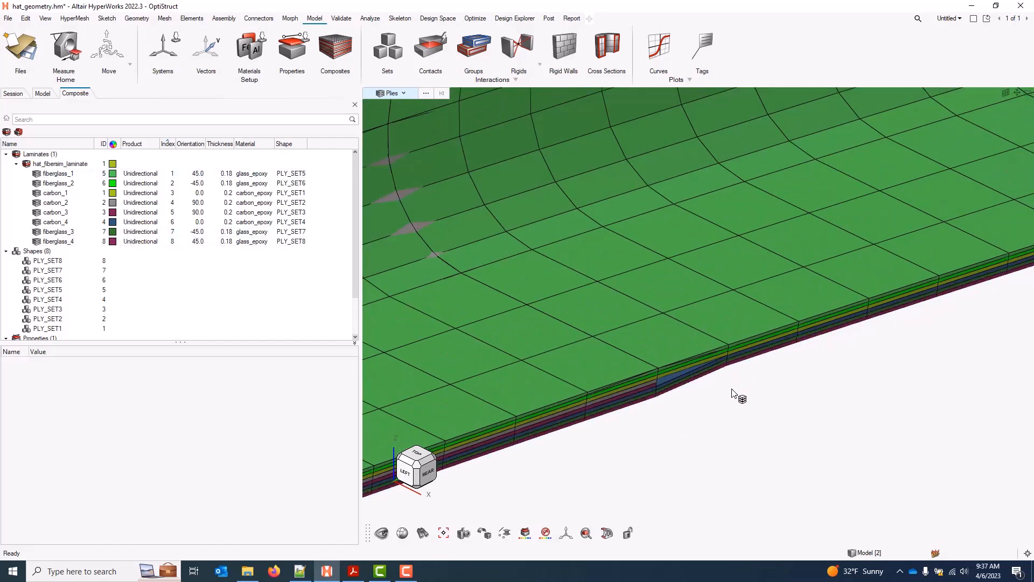
{"action": "scroll", "coordinate": [723, 408], "scroll_direction": "down", "scroll_amount": 6}
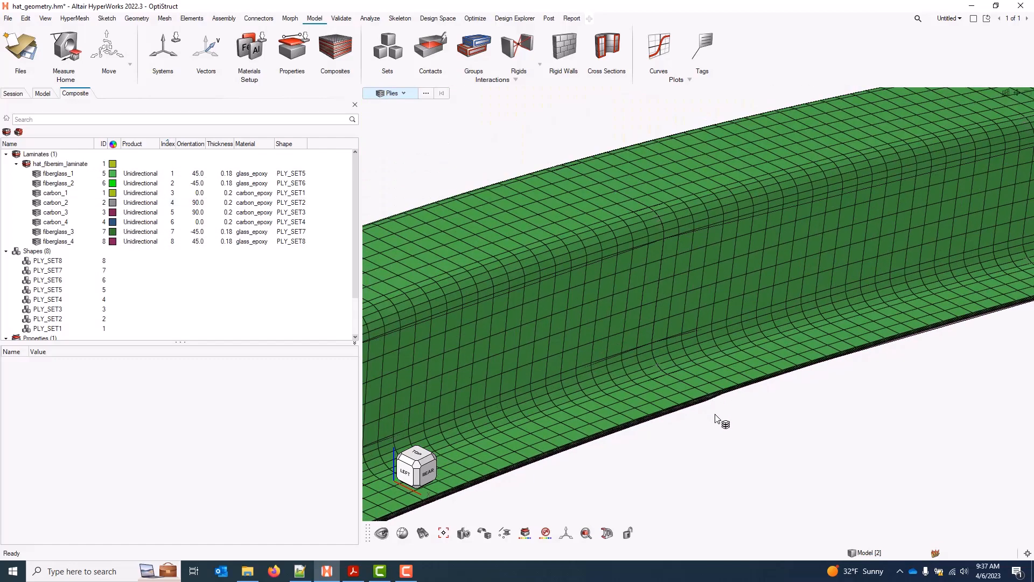
{"action": "scroll", "coordinate": [716, 419], "scroll_direction": "down", "scroll_amount": 10}
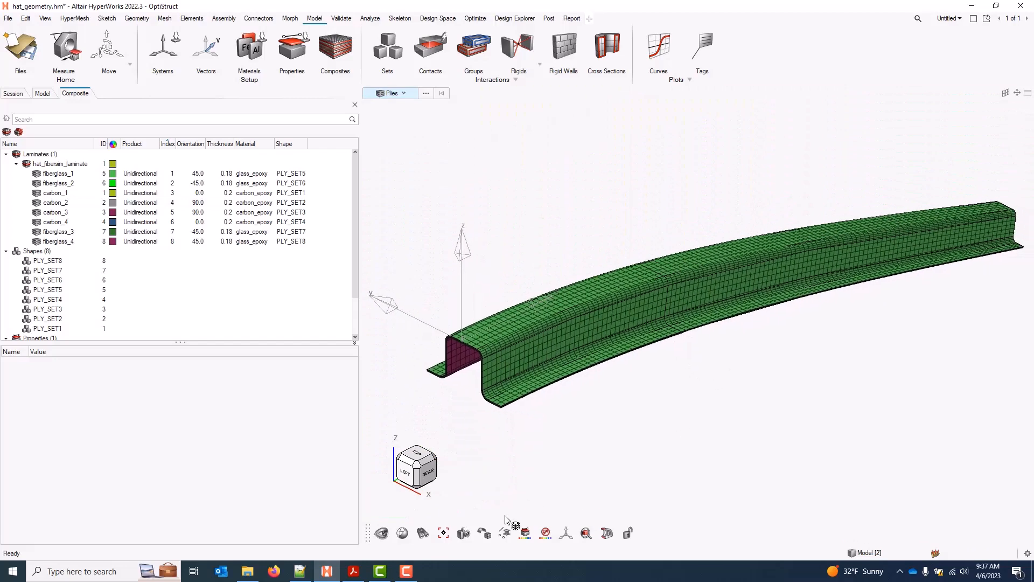
Switch the element display from 3D composite layers back to the flat shell representation of the hat.
{"action": "left_click", "coordinate": [505, 531]}
{"action": "left_click", "coordinate": [531, 512]}
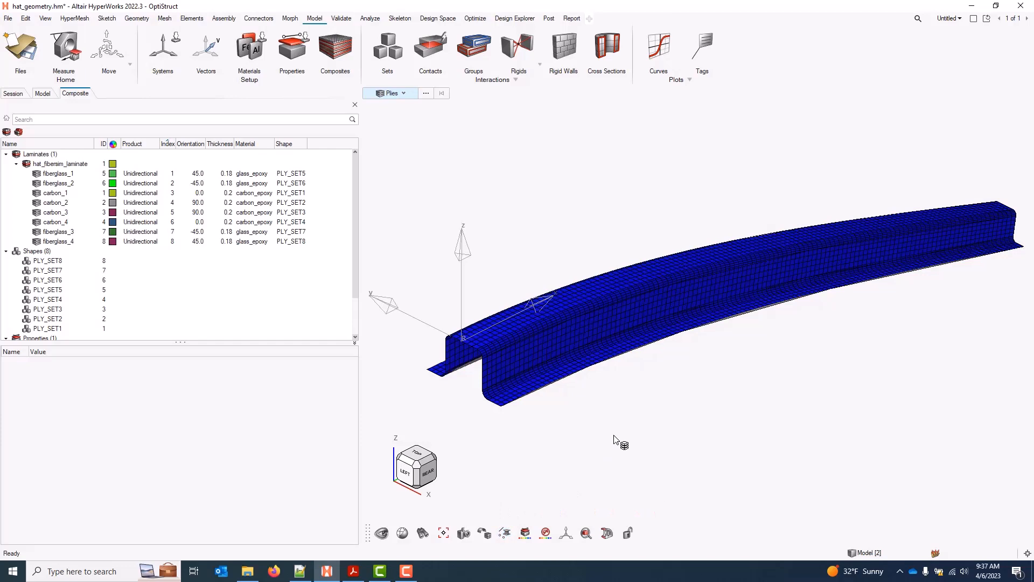
{"action": "scroll", "coordinate": [616, 439], "scroll_direction": "down", "scroll_amount": 2}
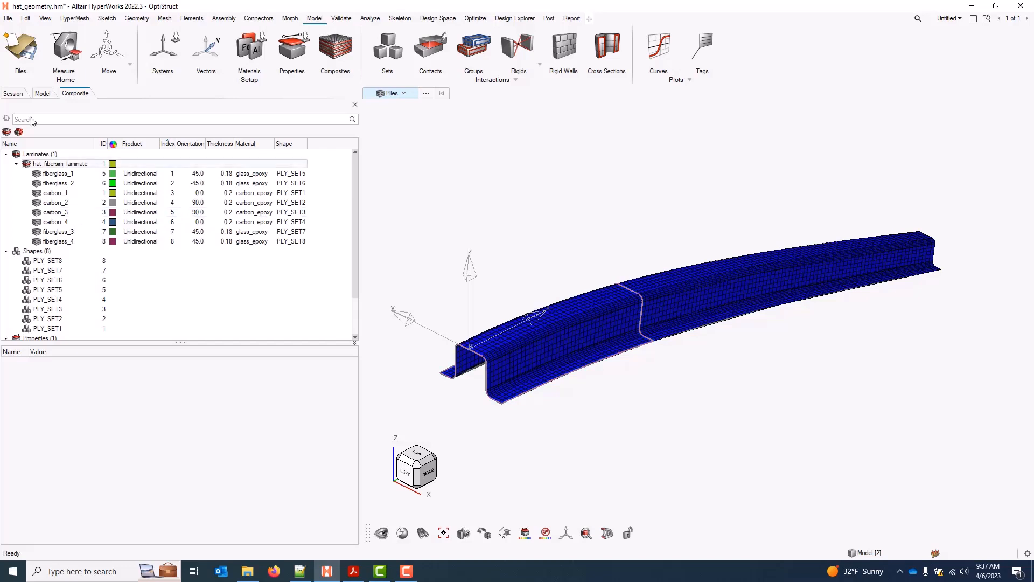
Export the hat geometry model in FiberSim (*.h5) format as export_example to the cad_io data folder with the default options.
{"action": "left_click", "coordinate": [8, 19]}
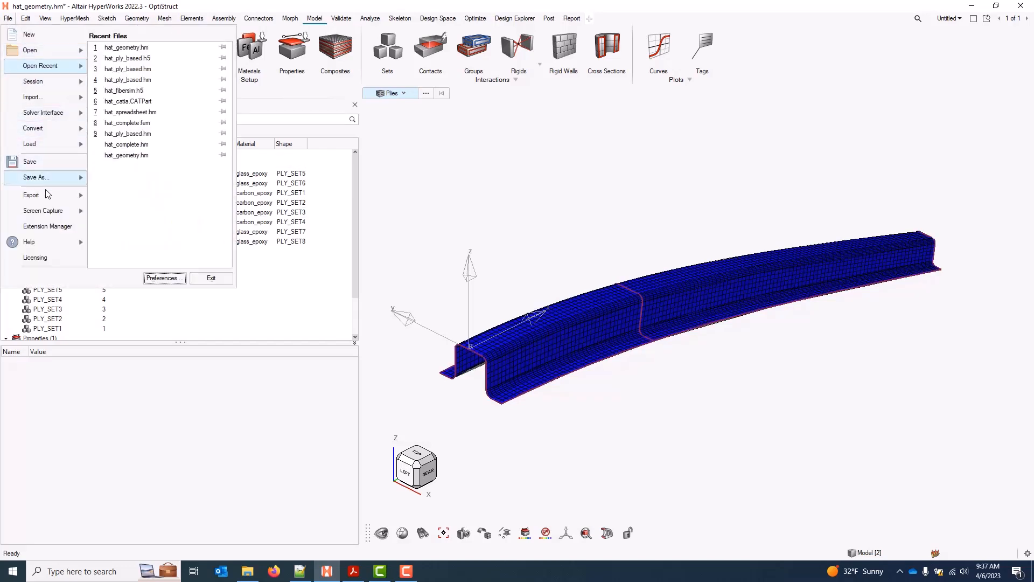
{"action": "left_click", "coordinate": [31, 195]}
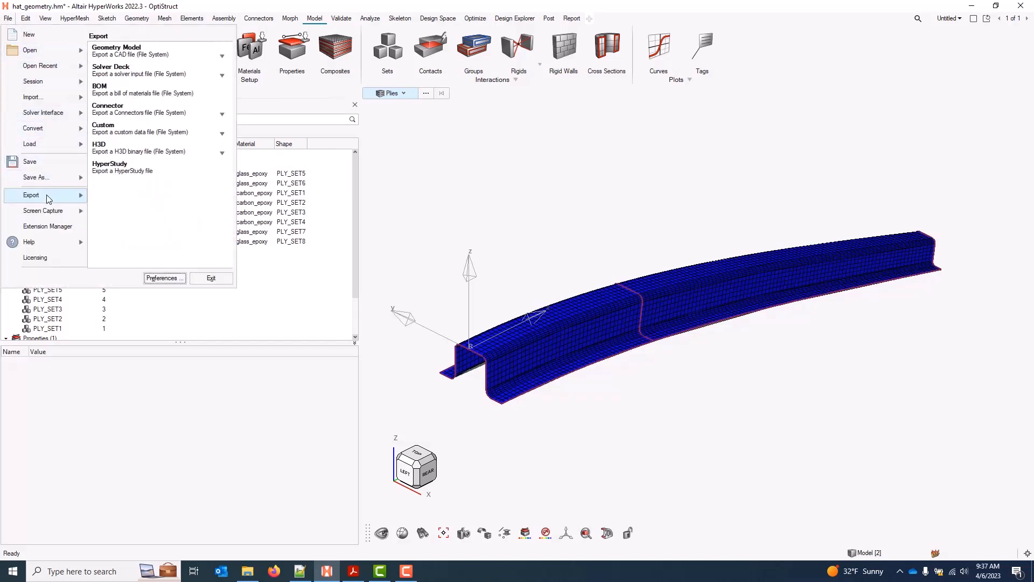
{"action": "left_click", "coordinate": [163, 56]}
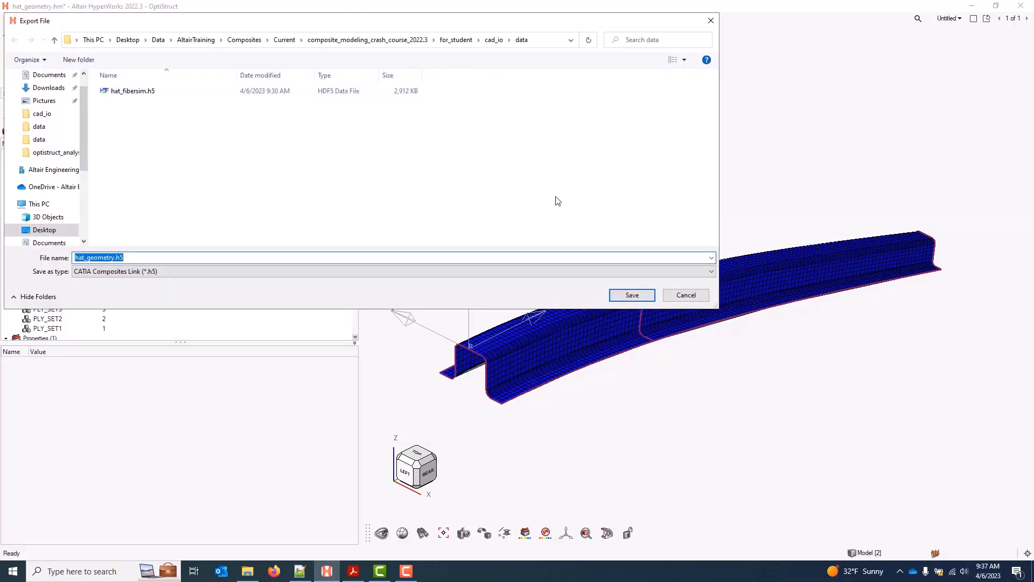
{"action": "left_click", "coordinate": [712, 271]}
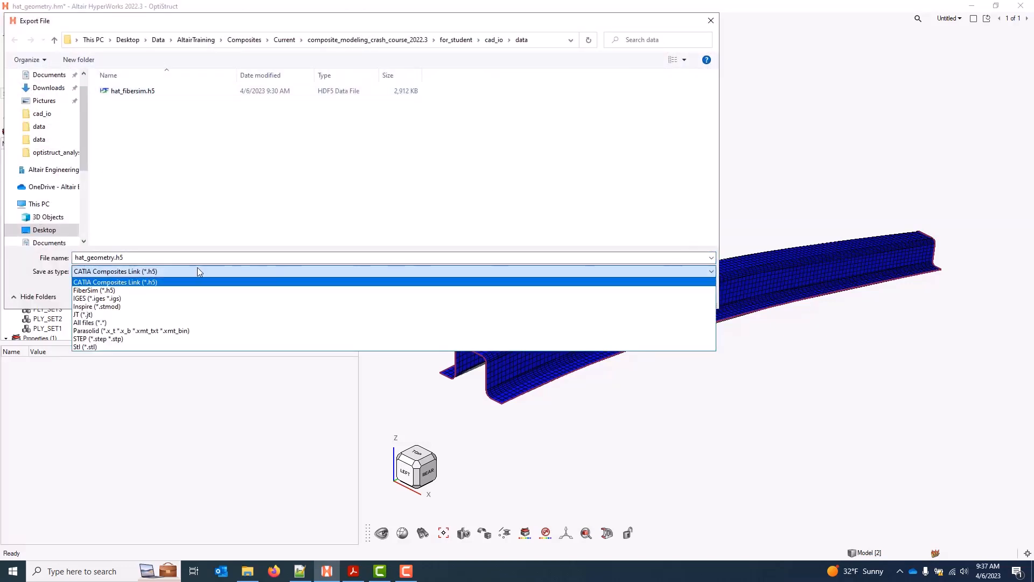
{"action": "left_click", "coordinate": [115, 290]}
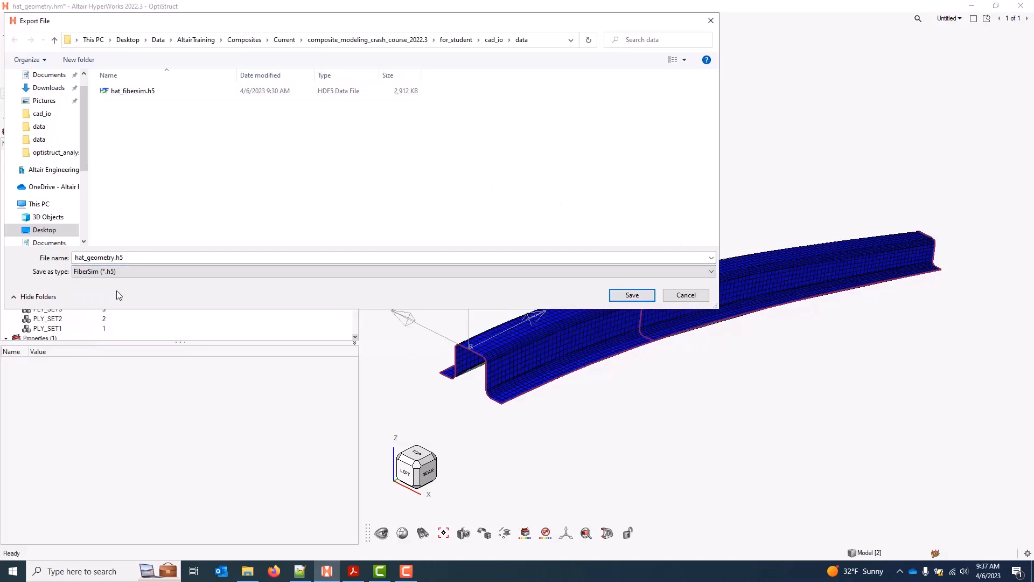
{"action": "left_click", "coordinate": [138, 257]}
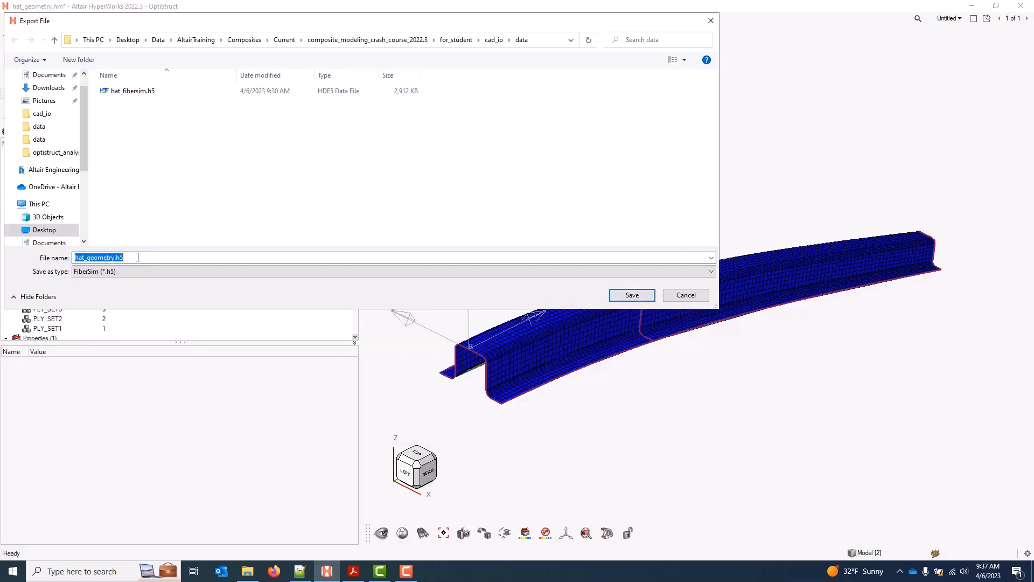
{"action": "type", "text": "export_example"}
{"action": "key", "text": "Return"}
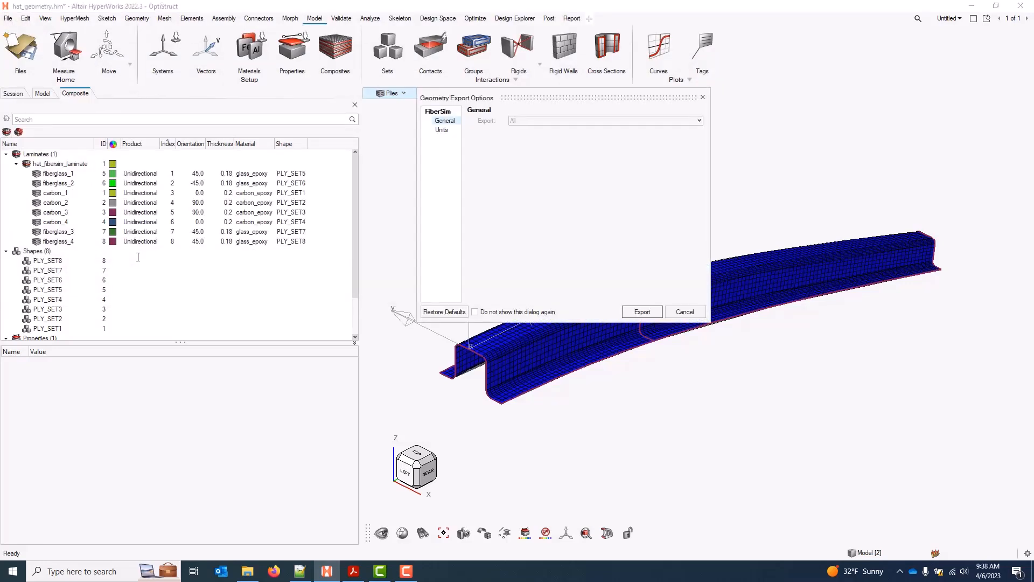
{"action": "left_click", "coordinate": [648, 310]}
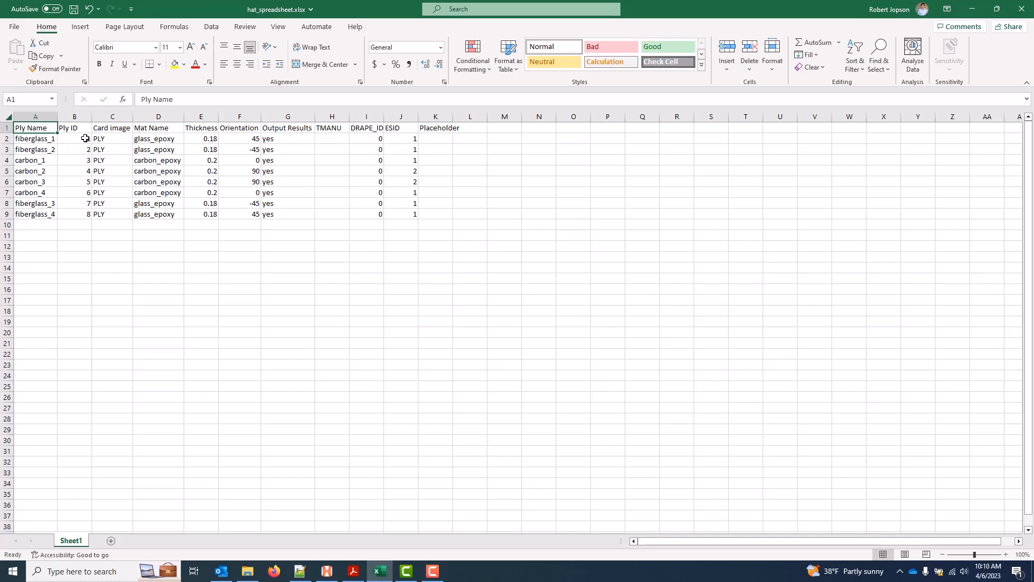
Examine the ply columns in hat_spreadsheet.xlsx, from card image and material name through DRAPE_ID and ESID, and switch back to HyperWorks.
{"action": "left_click", "coordinate": [112, 129]}
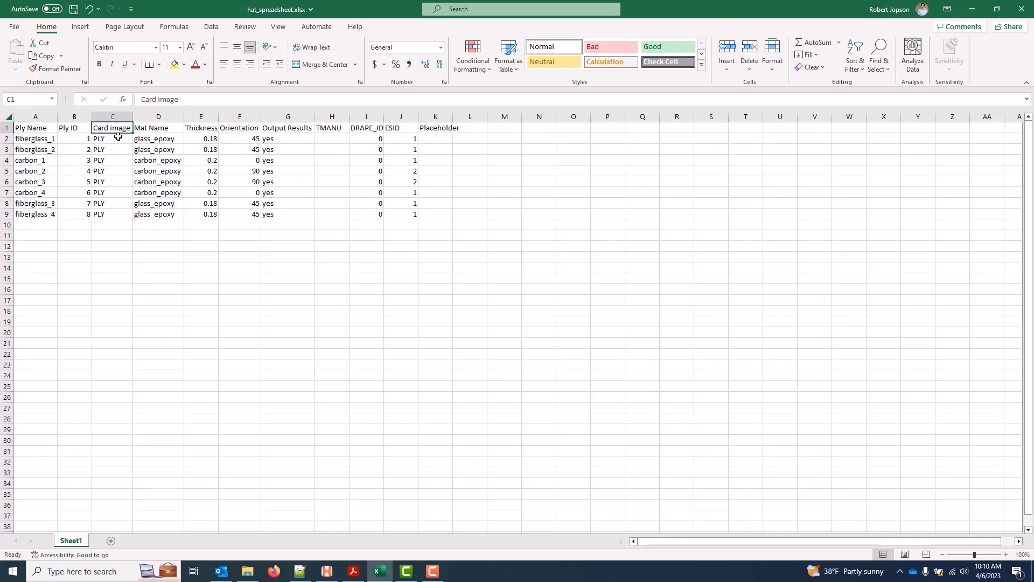
{"action": "left_click", "coordinate": [156, 128]}
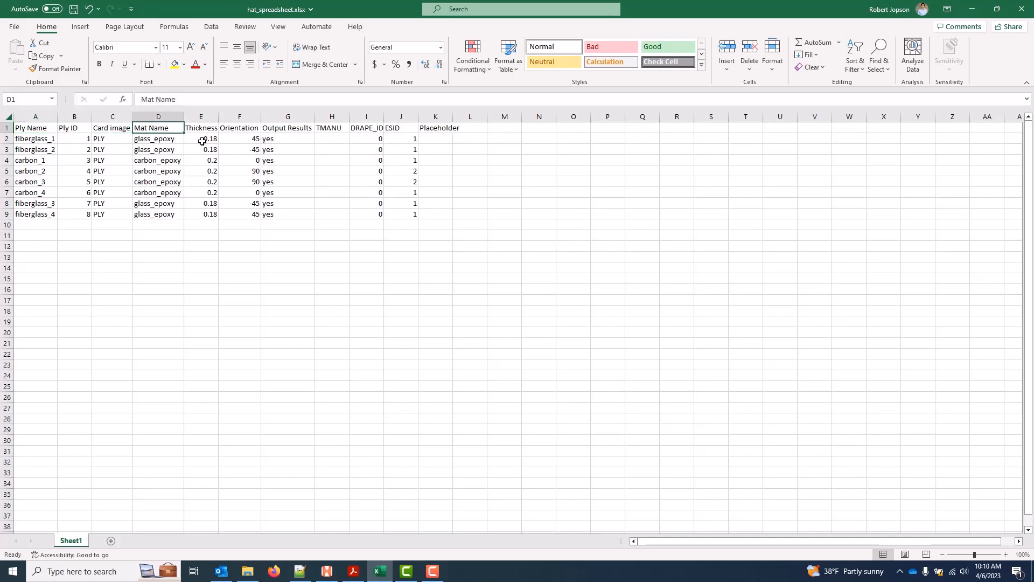
{"action": "left_click", "coordinate": [168, 139]}
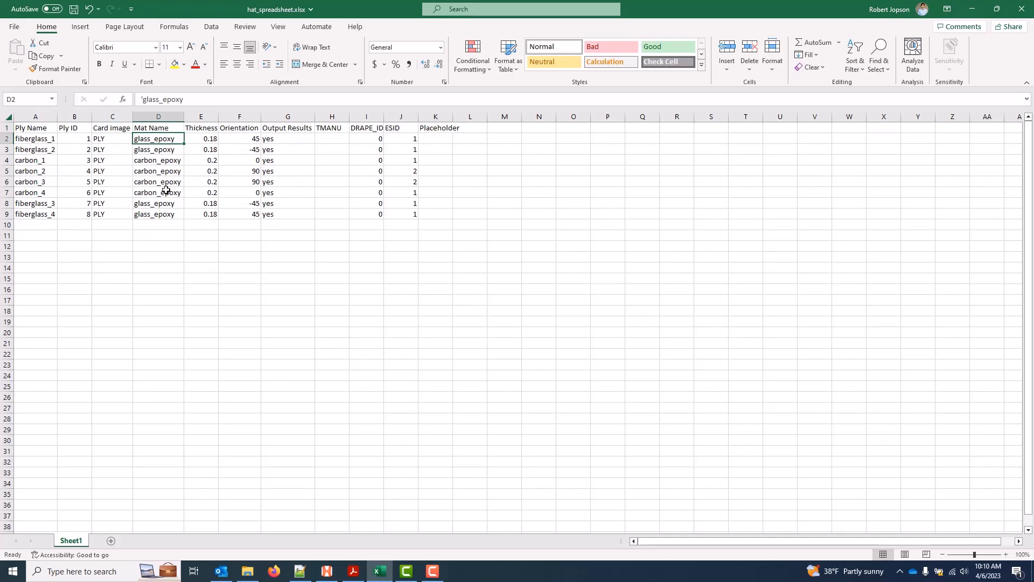
{"action": "left_click", "coordinate": [167, 161]}
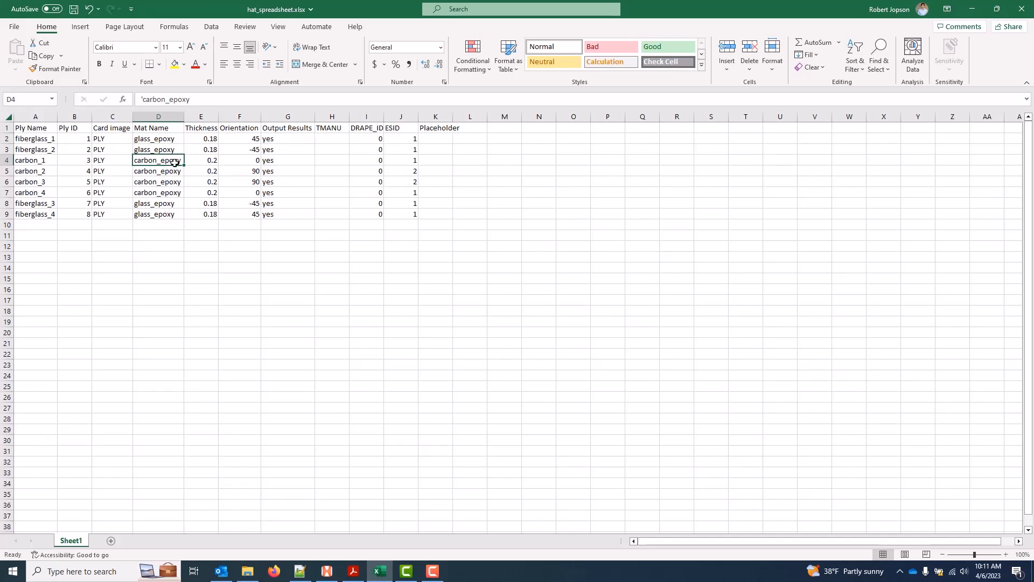
{"action": "left_click", "coordinate": [204, 149]}
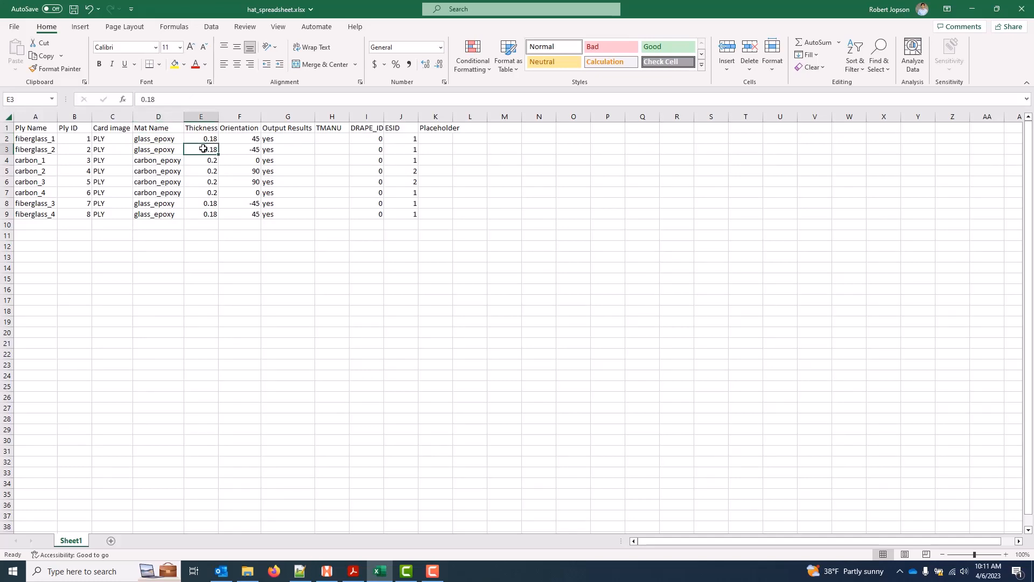
{"action": "left_click", "coordinate": [244, 147]}
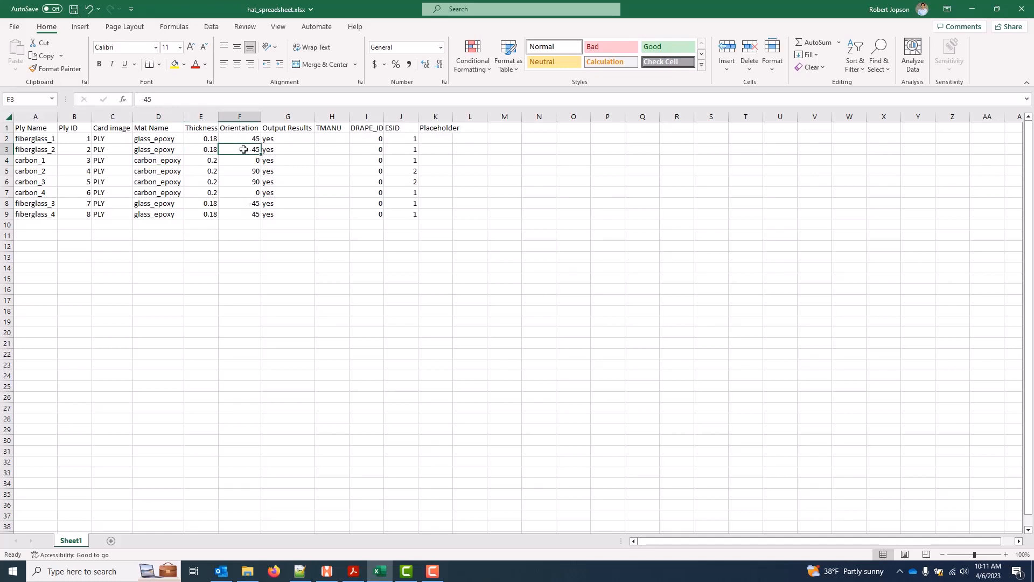
{"action": "left_click", "coordinate": [299, 149]}
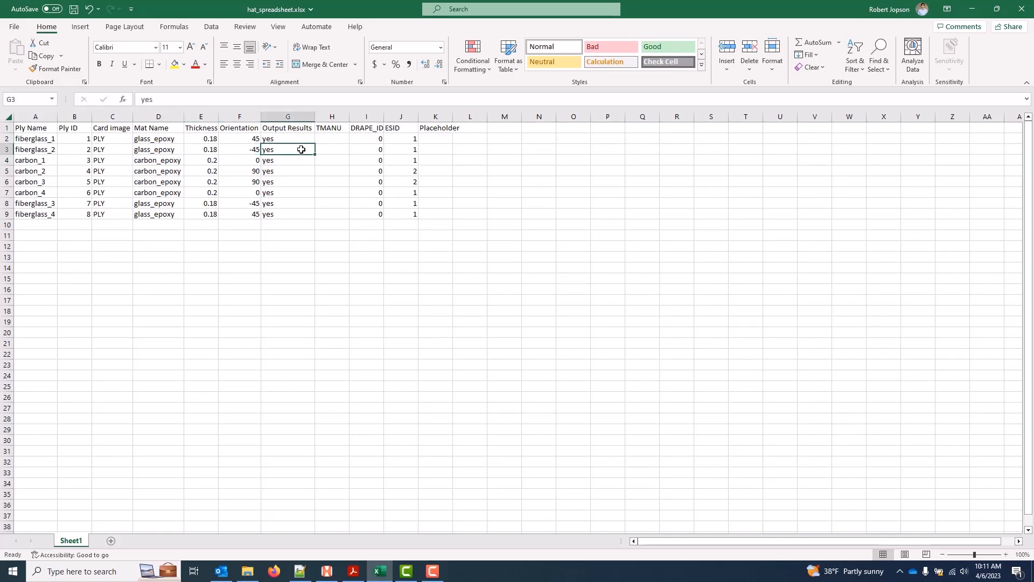
{"action": "left_click", "coordinate": [337, 150]}
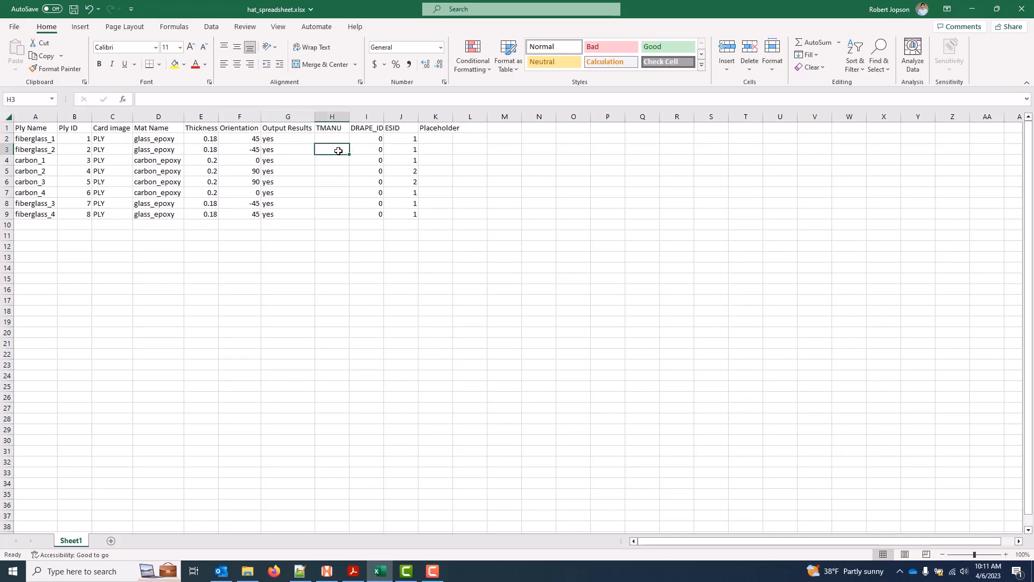
{"action": "left_click", "coordinate": [374, 150]}
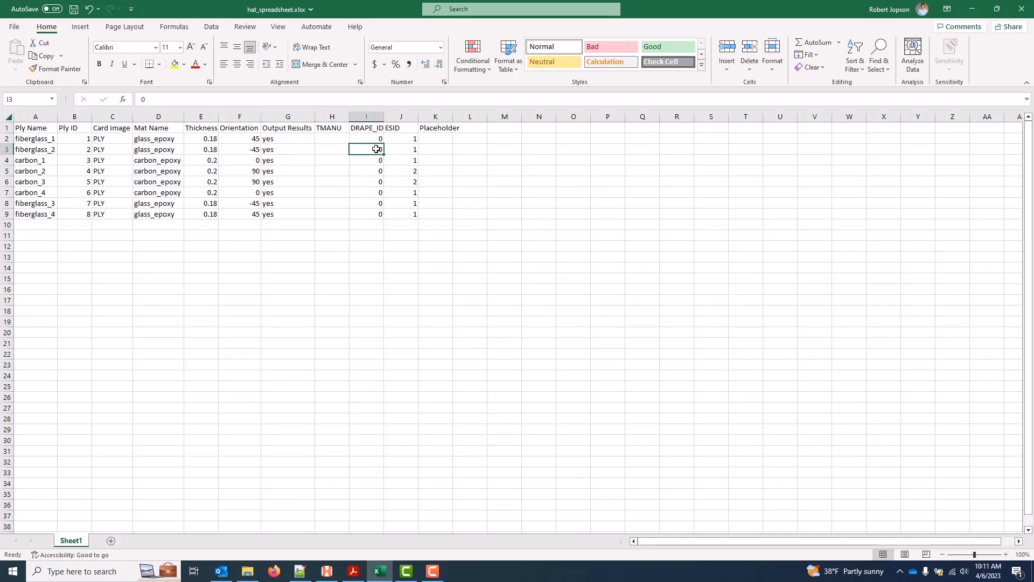
{"action": "left_click", "coordinate": [413, 150]}
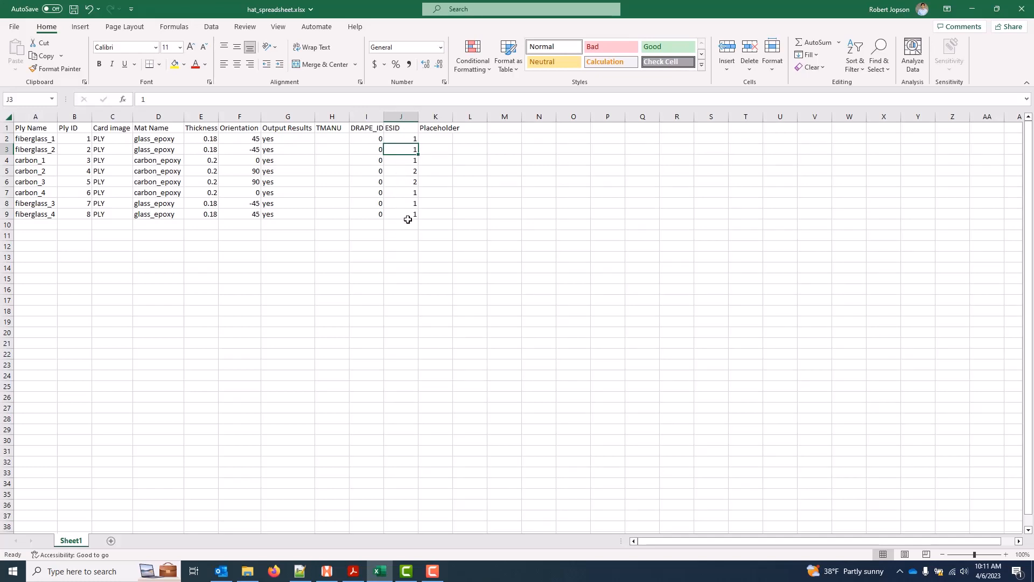
{"action": "left_click", "coordinate": [468, 217]}
{"action": "left_click", "coordinate": [327, 573]}
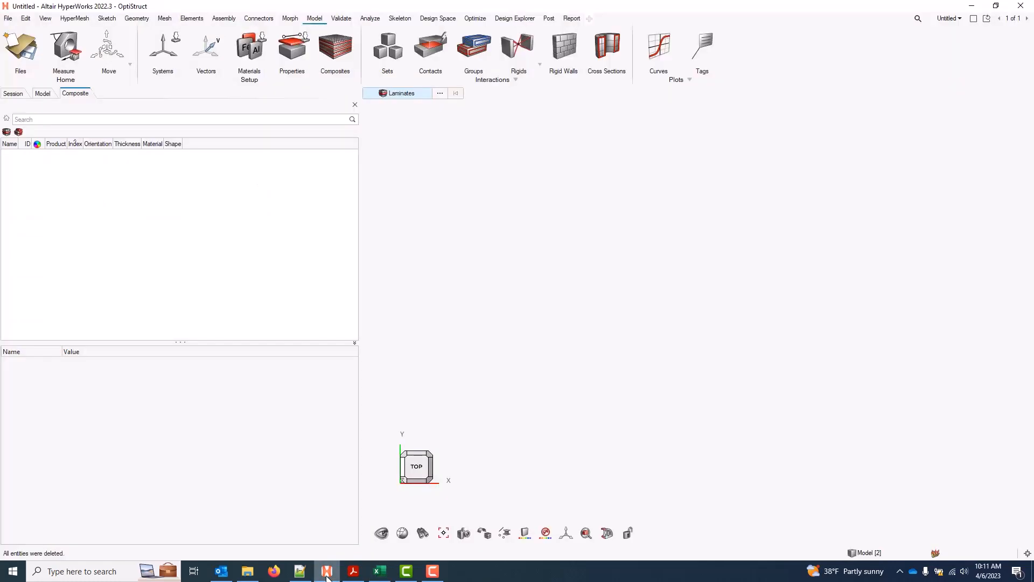
Open the model hat_spreadsheet.hm from the cad_io data folder.
{"action": "left_click", "coordinate": [8, 18]}
{"action": "mouse_move", "coordinate": [35, 52]}
{"action": "left_click", "coordinate": [179, 56]}
{"action": "left_click", "coordinate": [146, 102]}
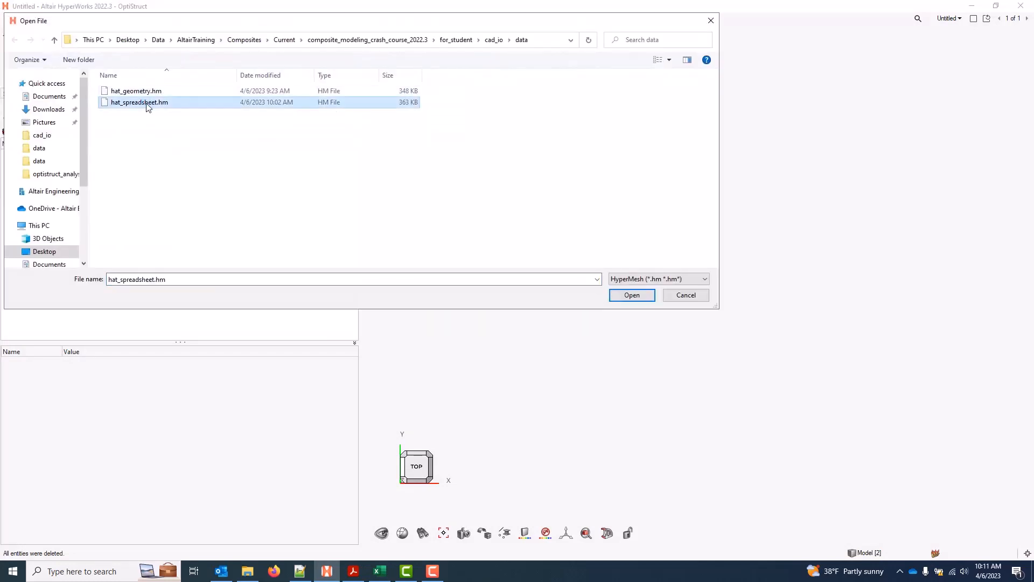
{"action": "left_click", "coordinate": [632, 295]}
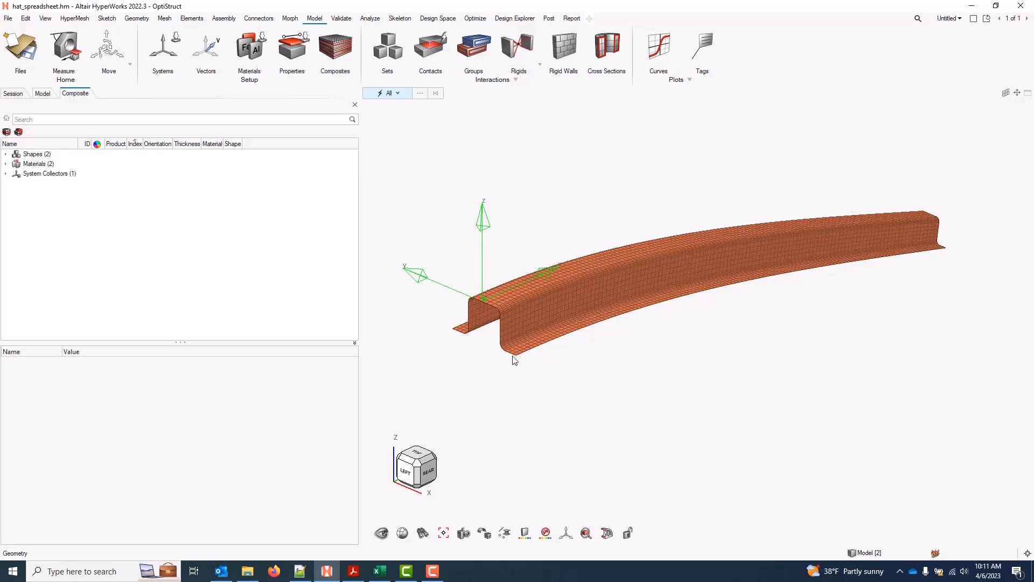
Create a composite property named template_property with the PCOMPP card image and set its Z0 to 0.0.
{"action": "right_click", "coordinate": [79, 207]}
{"action": "mouse_move", "coordinate": [100, 211]}
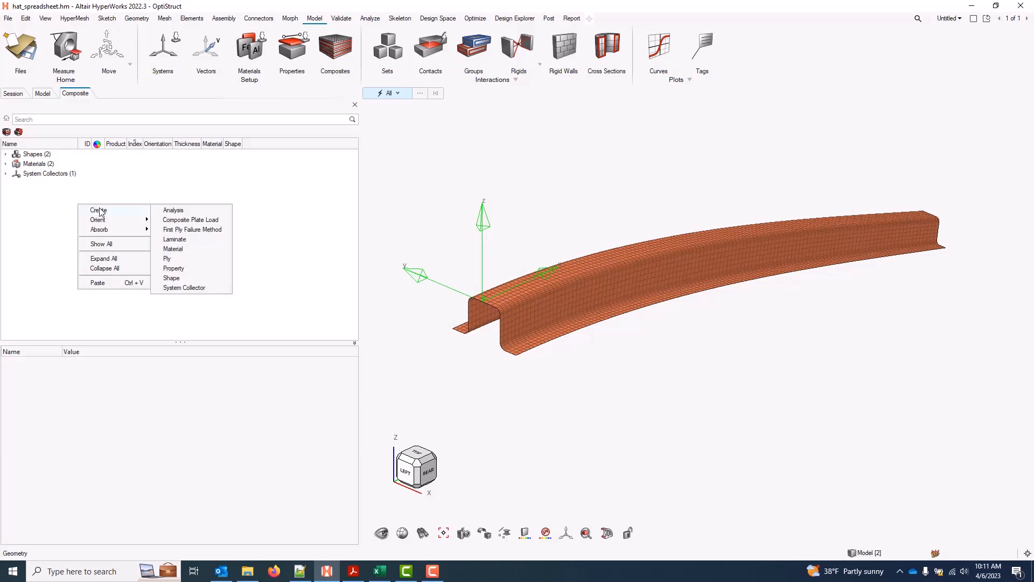
{"action": "left_click", "coordinate": [203, 268]}
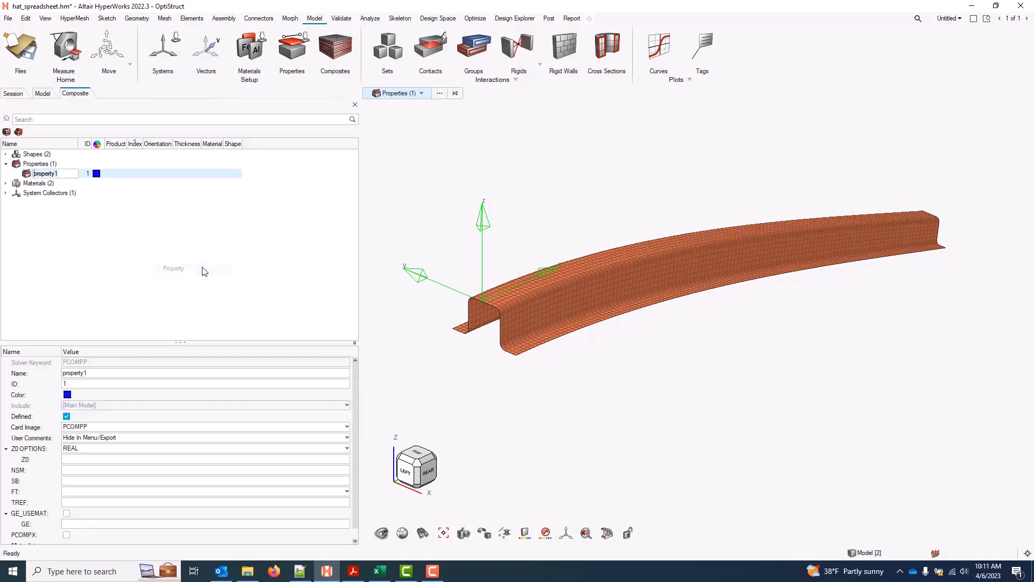
{"action": "type", "text": "template_"}
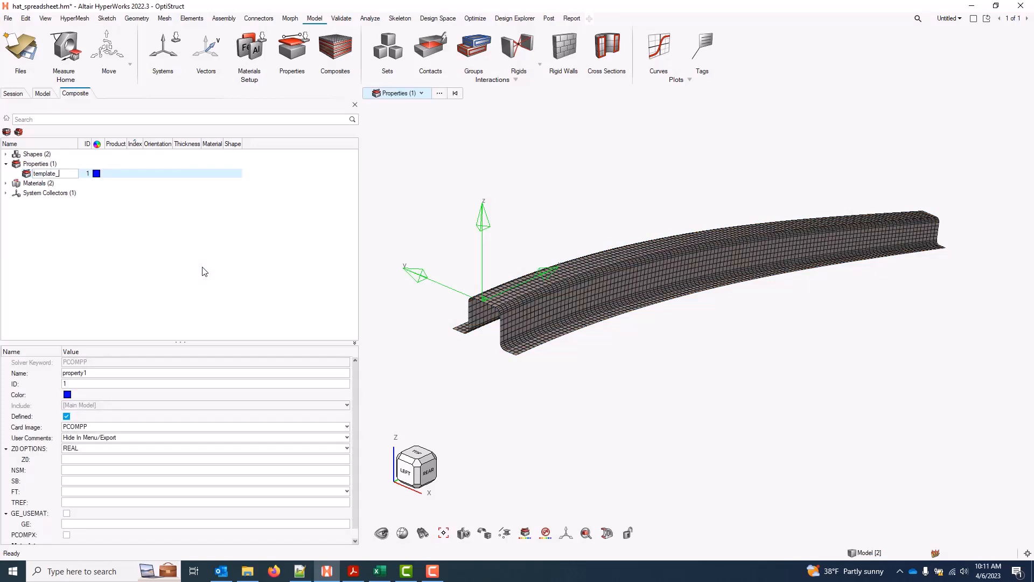
{"action": "type", "text": "property"}
{"action": "key", "text": "Return"}
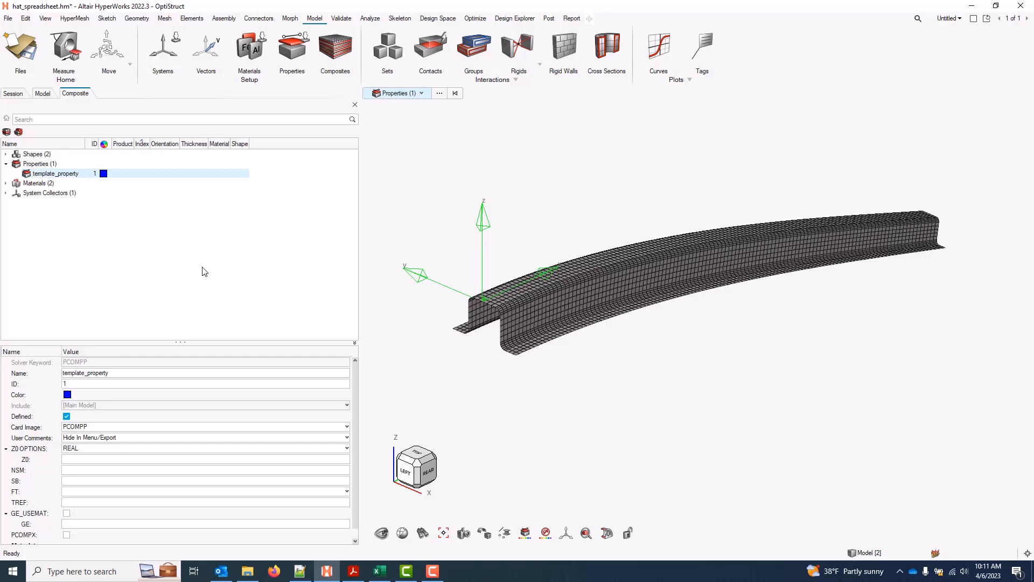
{"action": "left_click", "coordinate": [125, 459]}
Assign template_property to the hat component.
{"action": "right_click", "coordinate": [65, 174]}
{"action": "left_click", "coordinate": [88, 194]}
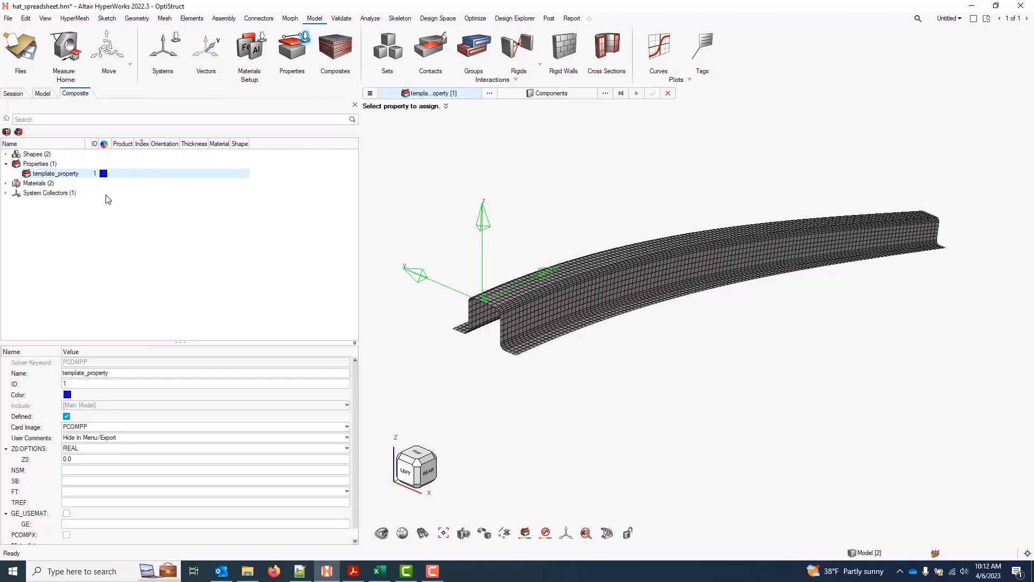
{"action": "left_click", "coordinate": [744, 267]}
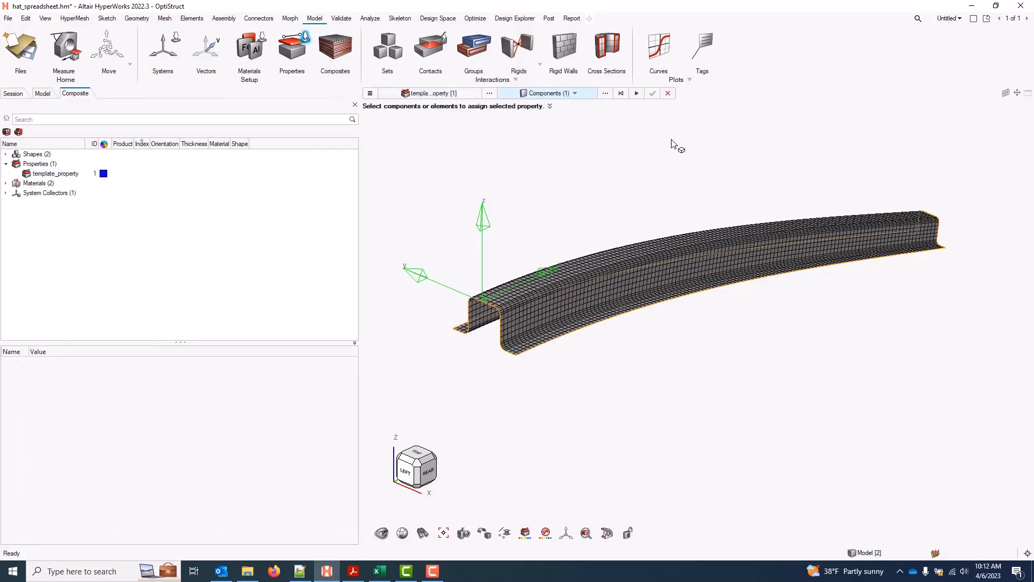
{"action": "left_click", "coordinate": [653, 95]}
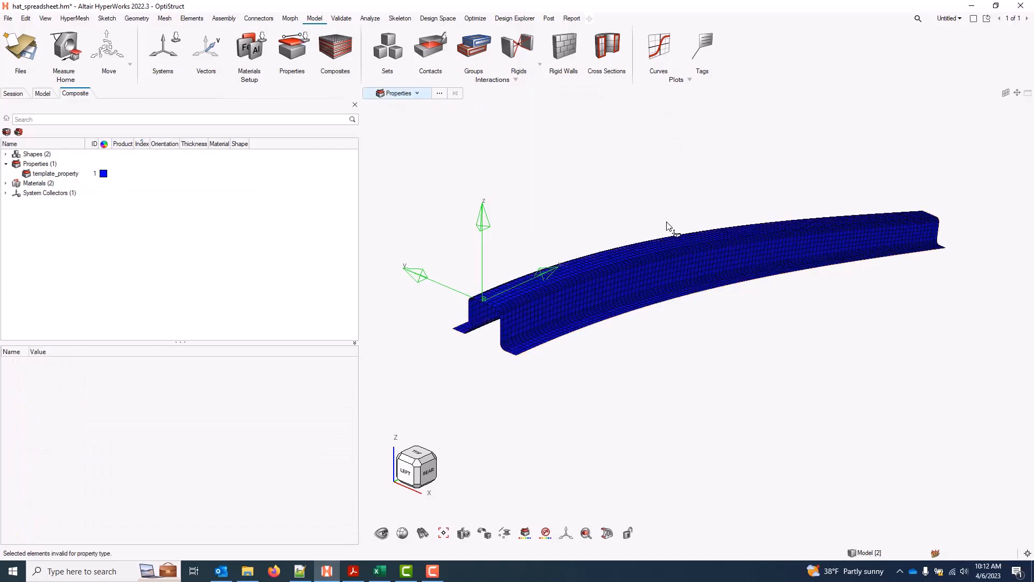
{"action": "key", "text": "Escape"}
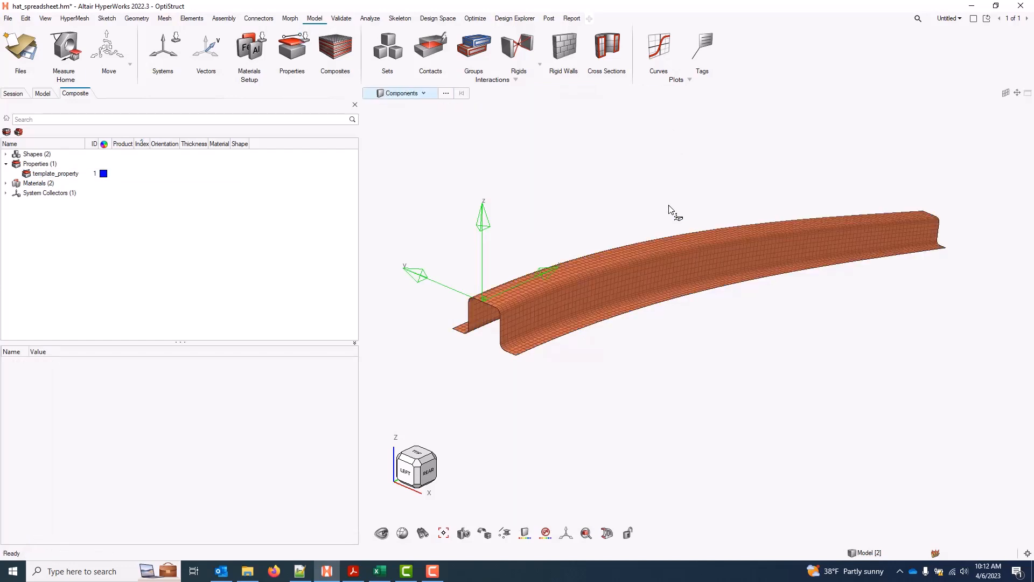
Display the element normals of the whole hat as vectors and examine which way they point at the open end.
{"action": "right_click", "coordinate": [104, 225]}
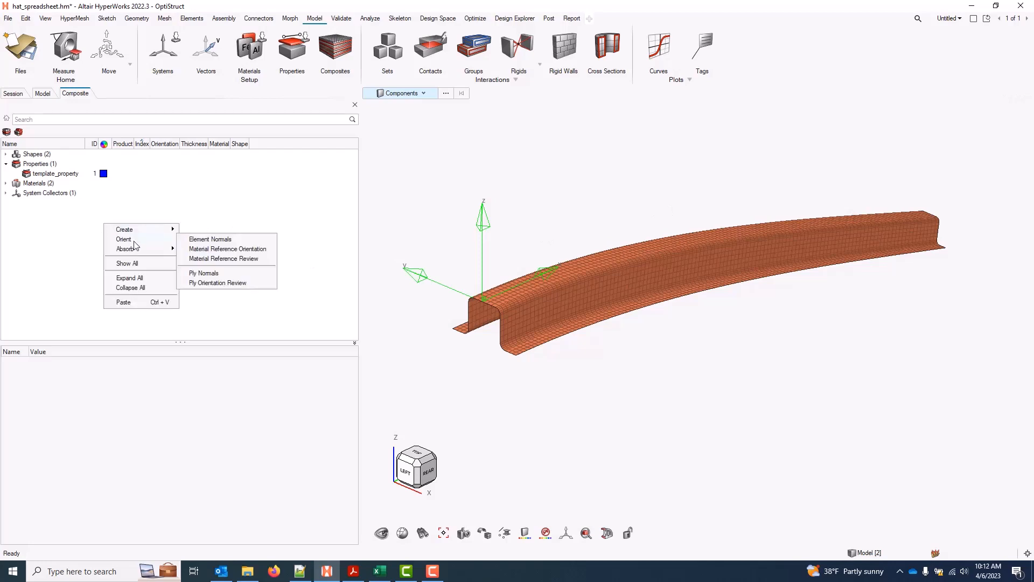
{"action": "mouse_move", "coordinate": [133, 241]}
{"action": "left_click", "coordinate": [254, 248]}
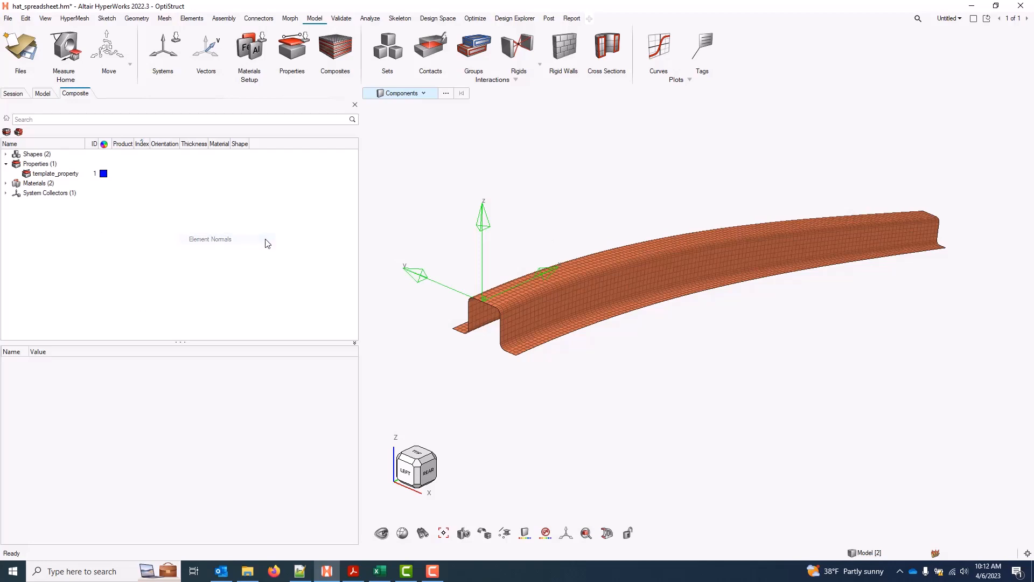
{"action": "left_click", "coordinate": [467, 123]}
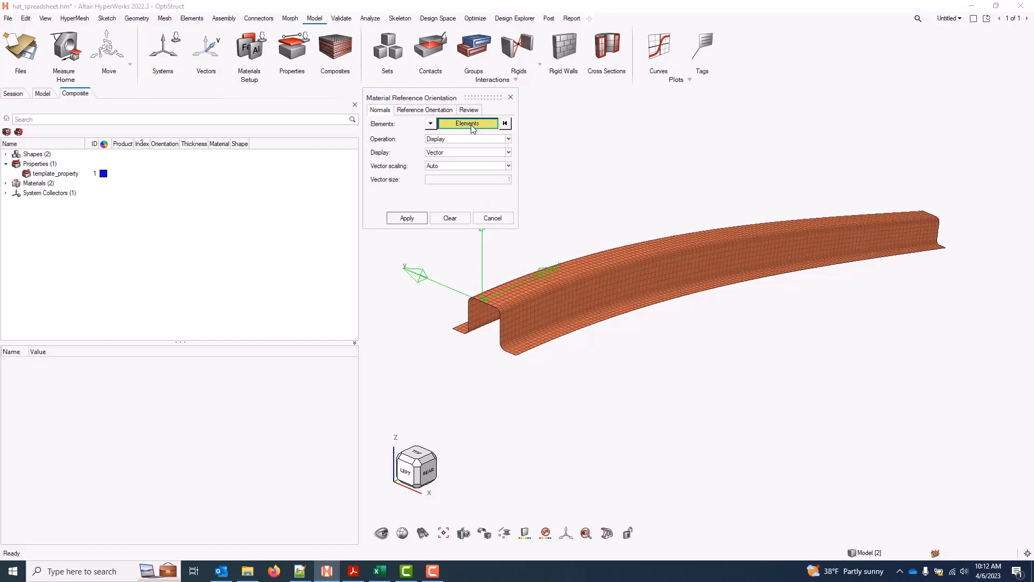
{"action": "left_click_drag", "start_coordinate": [411, 156], "coordinate": [986, 390]}
{"action": "left_click", "coordinate": [609, 133]}
{"action": "left_click", "coordinate": [408, 218]}
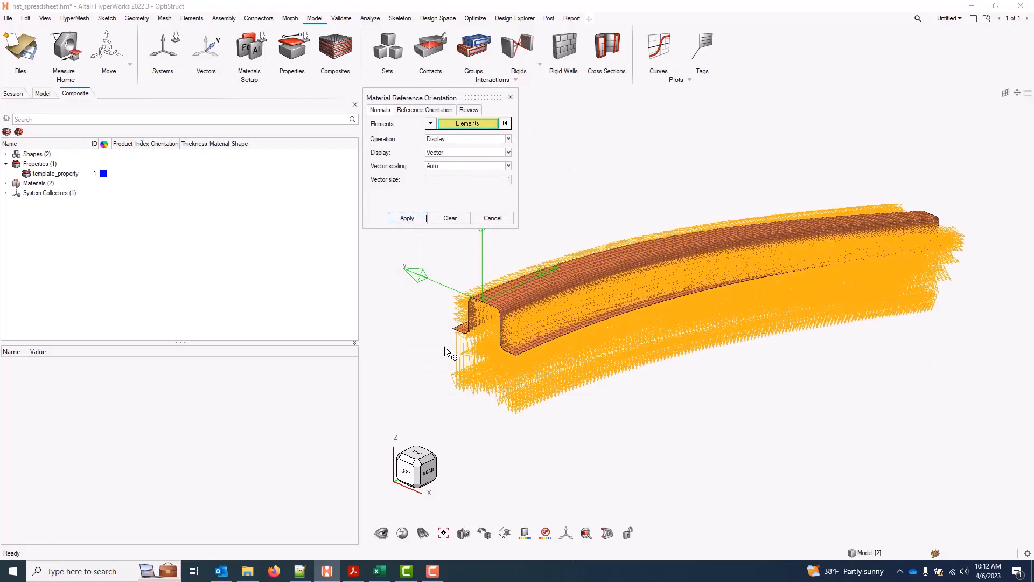
{"action": "scroll", "coordinate": [480, 369], "scroll_direction": "up", "scroll_amount": 4}
{"action": "scroll", "coordinate": [523, 368], "scroll_direction": "up", "scroll_amount": 4}
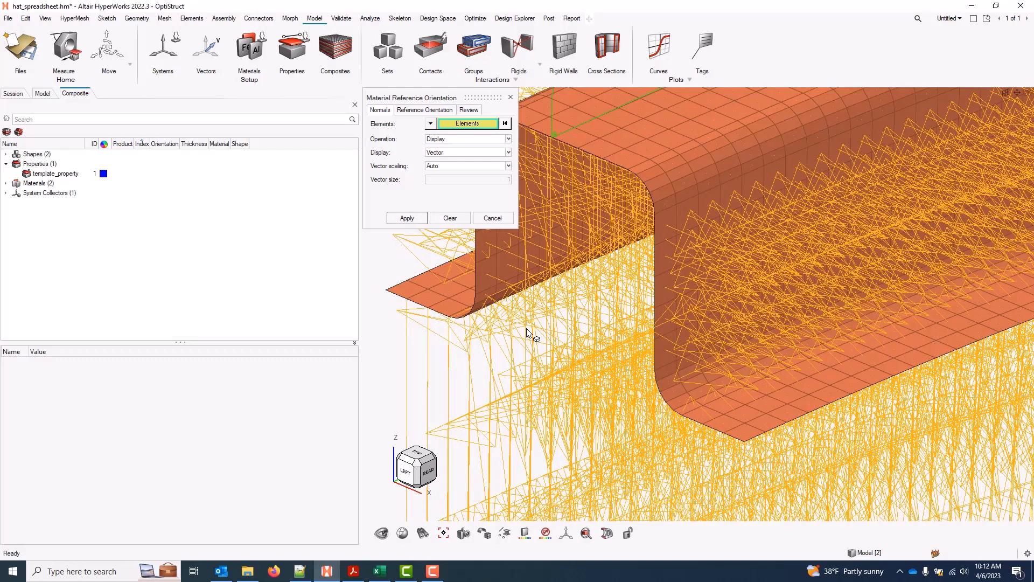
{"action": "scroll", "coordinate": [552, 286], "scroll_direction": "down", "scroll_amount": 3}
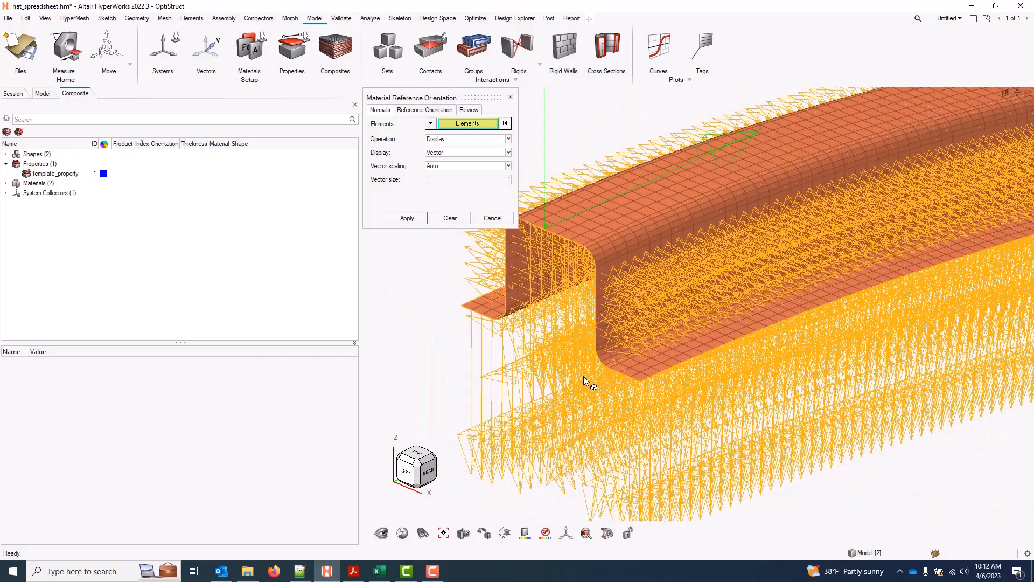
{"action": "left_click", "coordinate": [511, 98]}
{"action": "key", "text": "f"}
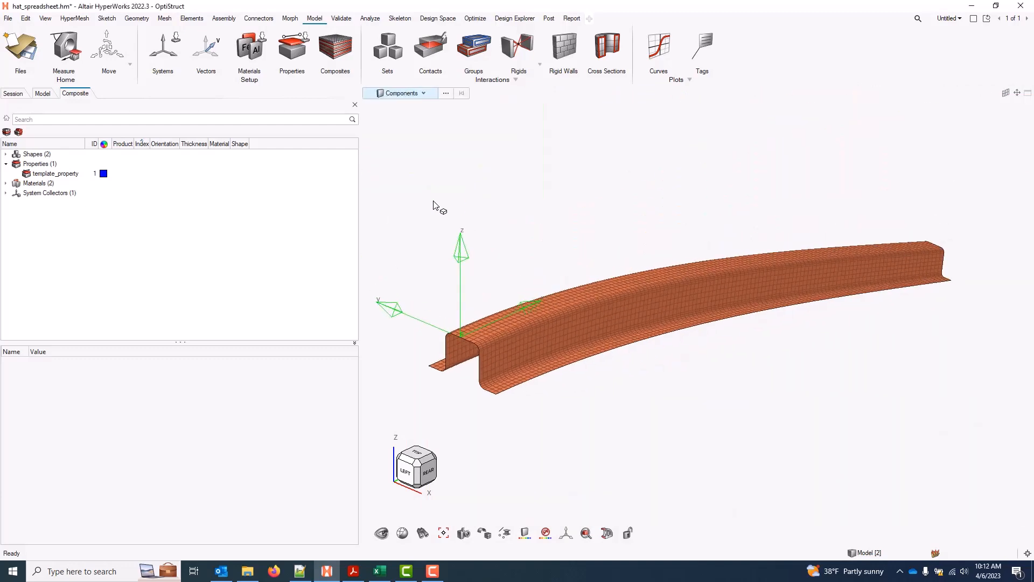
Set the material reference orientation of all hat elements using the System method with the coordinate system at the hat's end and element-normal Z direction.
{"action": "right_click", "coordinate": [96, 249]}
{"action": "mouse_move", "coordinate": [120, 261]}
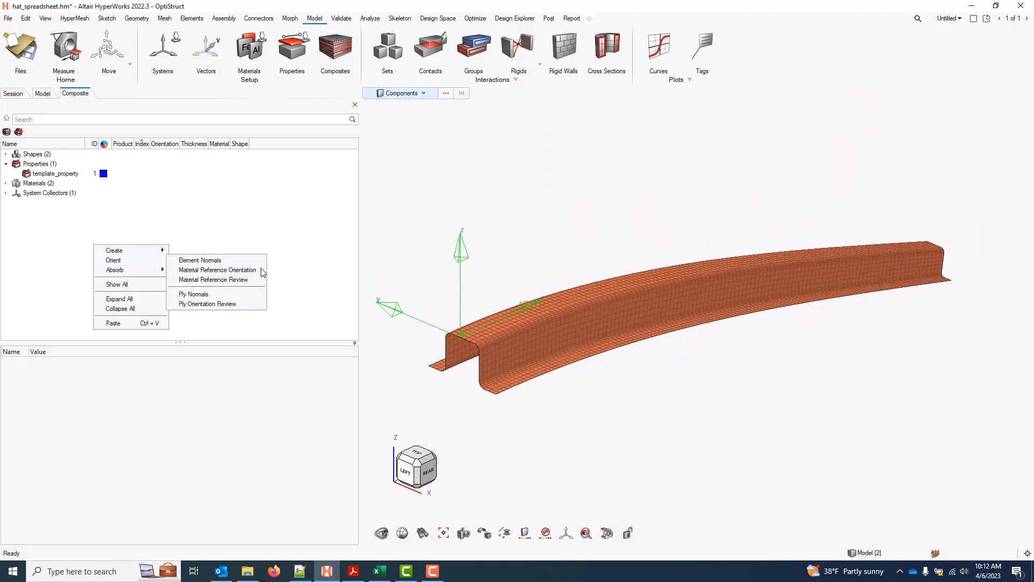
{"action": "left_click", "coordinate": [237, 270]}
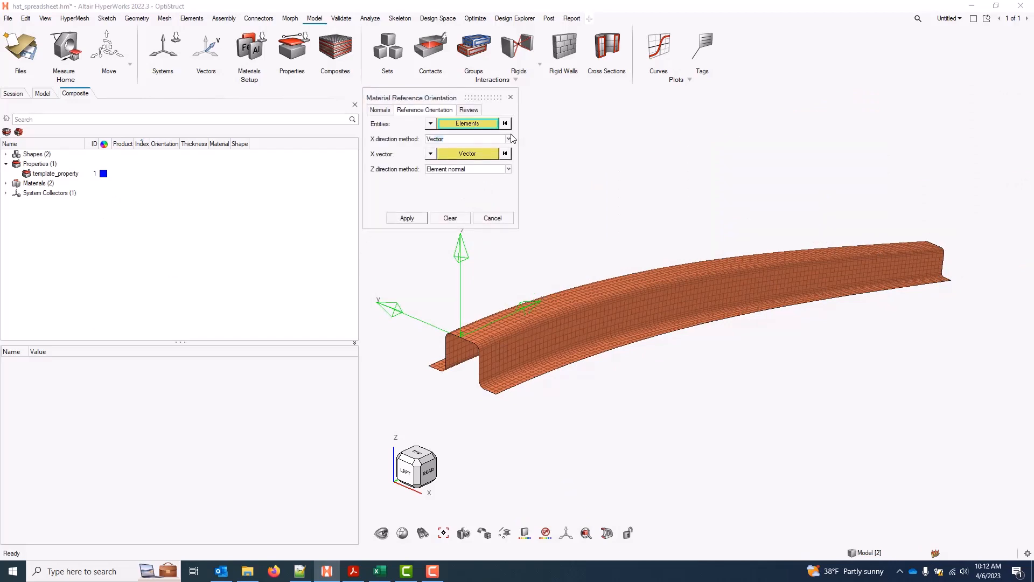
{"action": "left_click", "coordinate": [491, 123]}
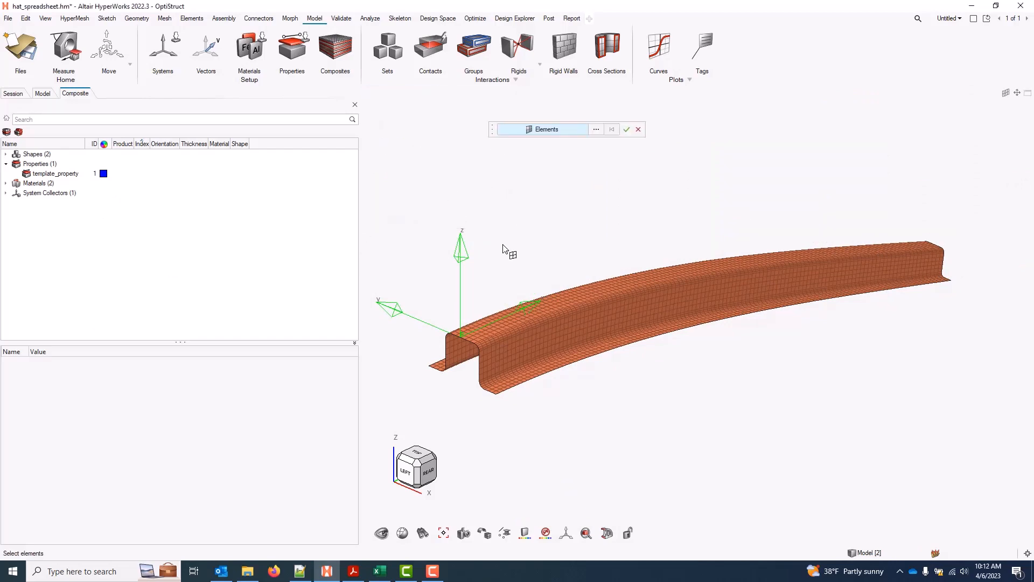
{"action": "left_click_drag", "start_coordinate": [387, 153], "coordinate": [967, 442]}
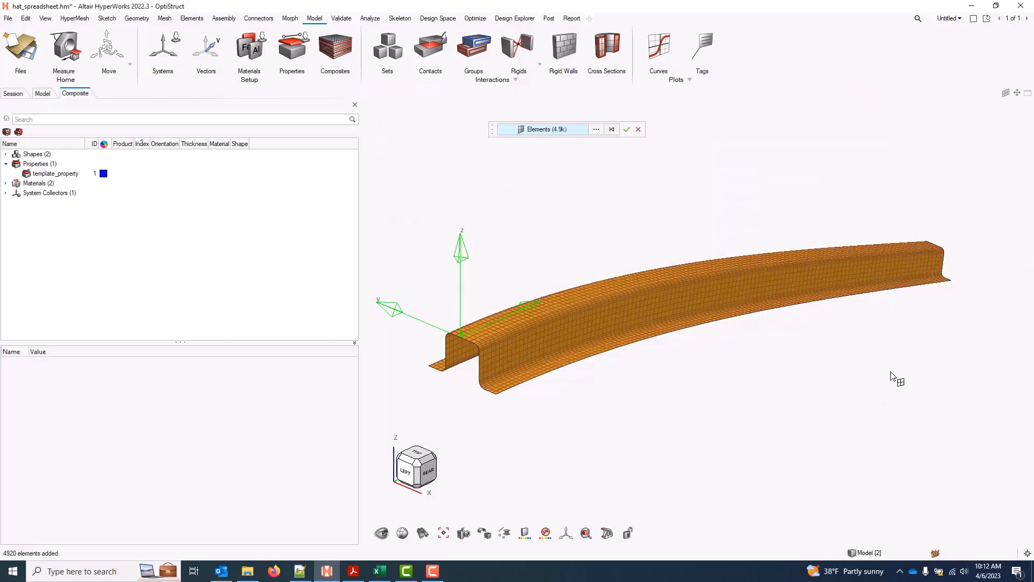
{"action": "left_click", "coordinate": [625, 132]}
{"action": "left_click", "coordinate": [510, 139]}
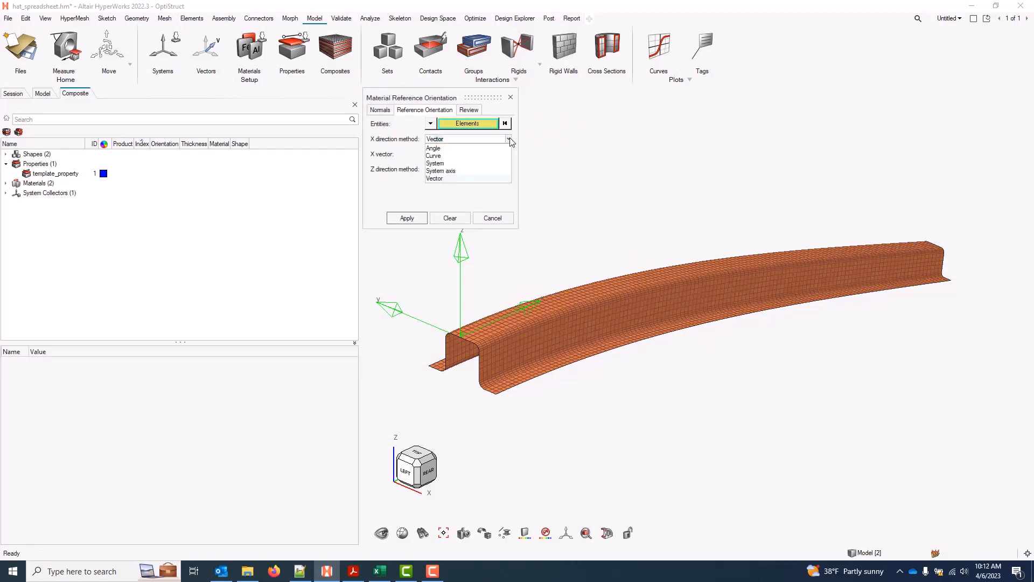
{"action": "left_click", "coordinate": [446, 163]}
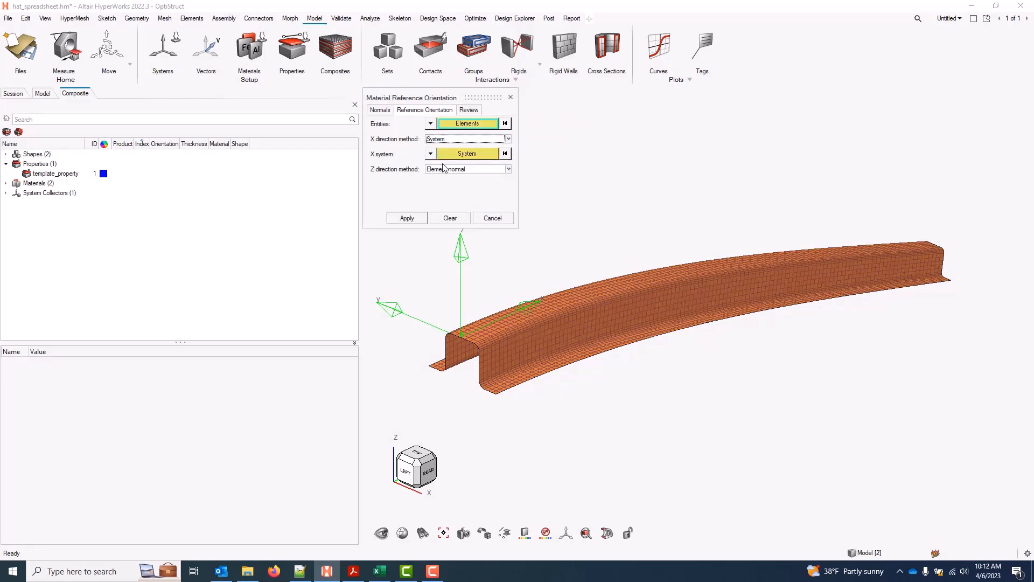
{"action": "left_click", "coordinate": [471, 154]}
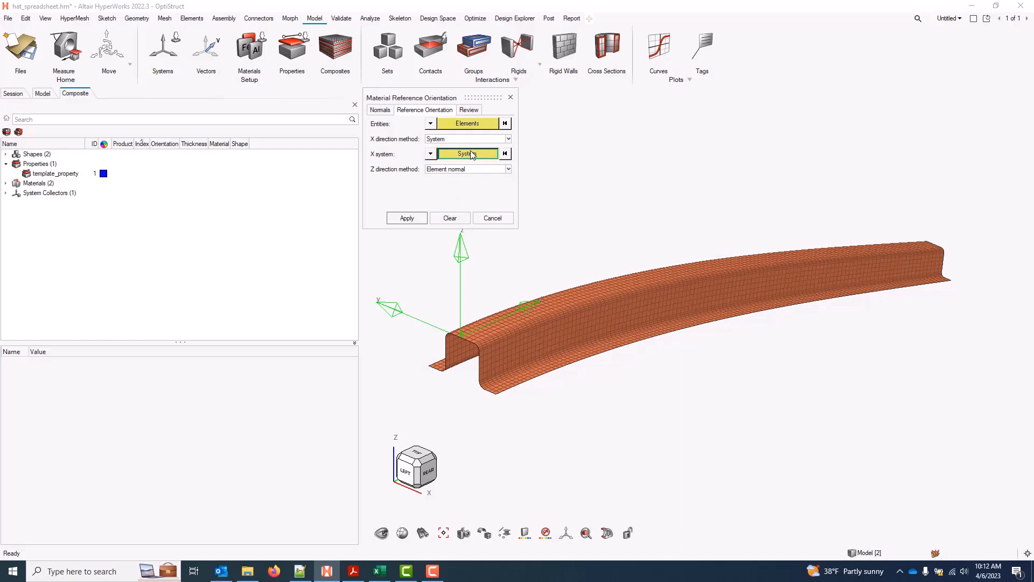
{"action": "left_click", "coordinate": [461, 245]}
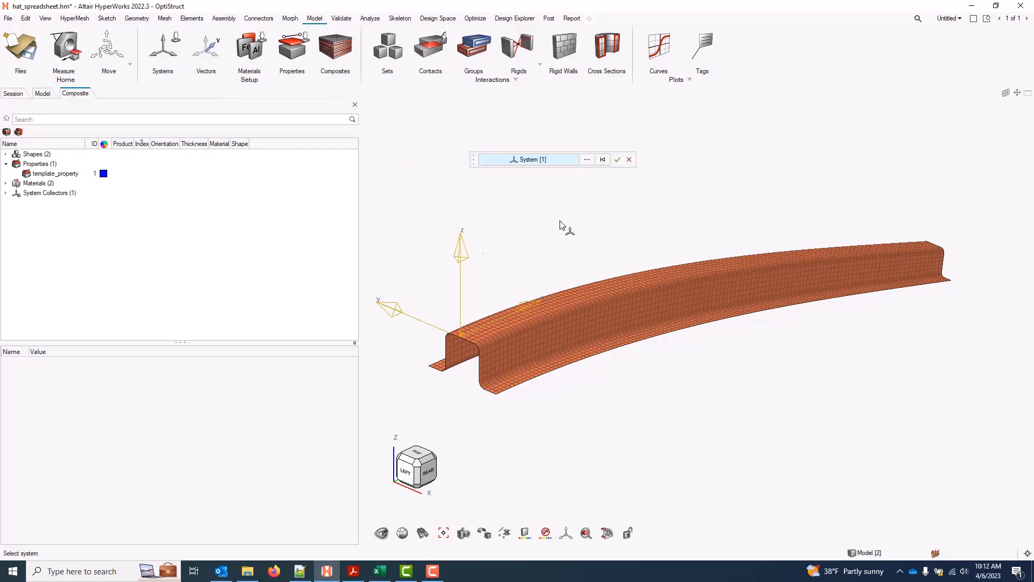
{"action": "left_click", "coordinate": [618, 160]}
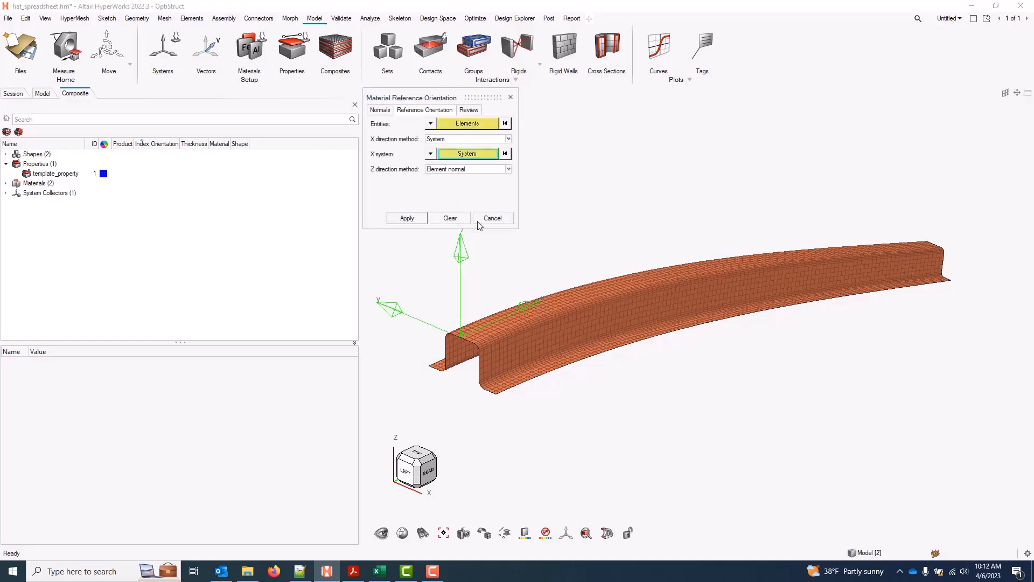
{"action": "left_click", "coordinate": [407, 218]}
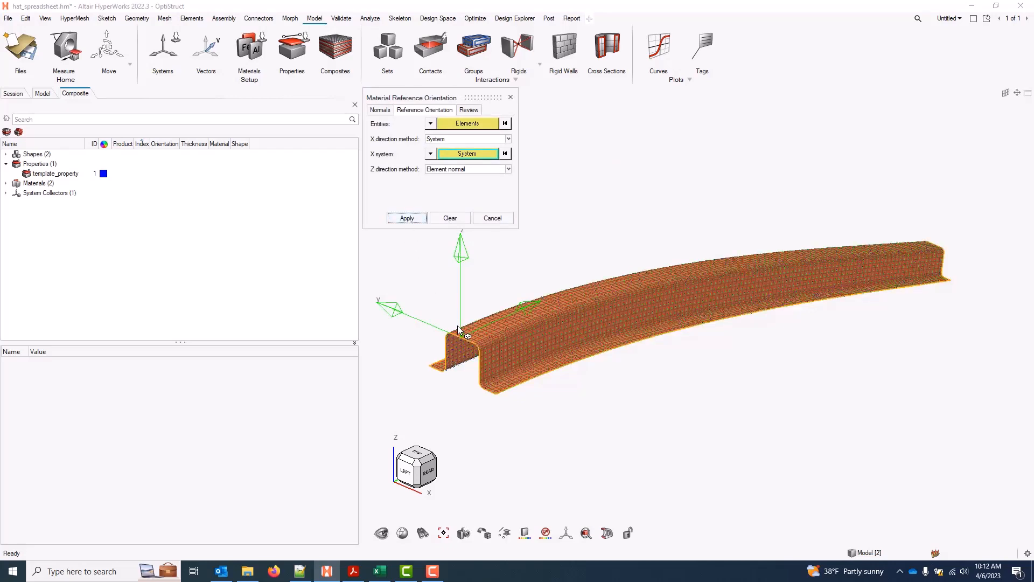
{"action": "scroll", "coordinate": [527, 331], "scroll_direction": "up", "scroll_amount": 5}
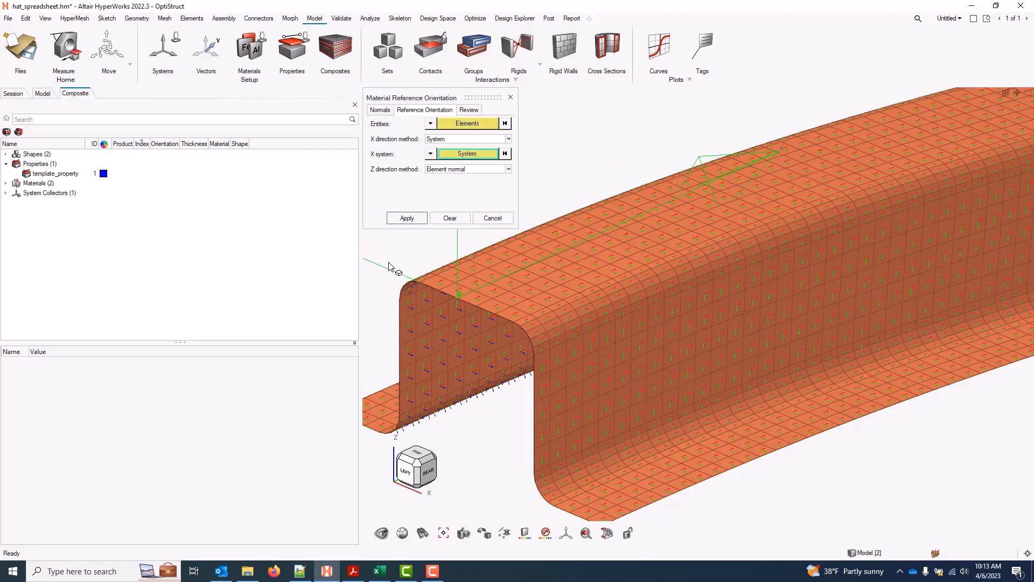
{"action": "key", "text": "f"}
{"action": "left_click", "coordinate": [510, 98]}
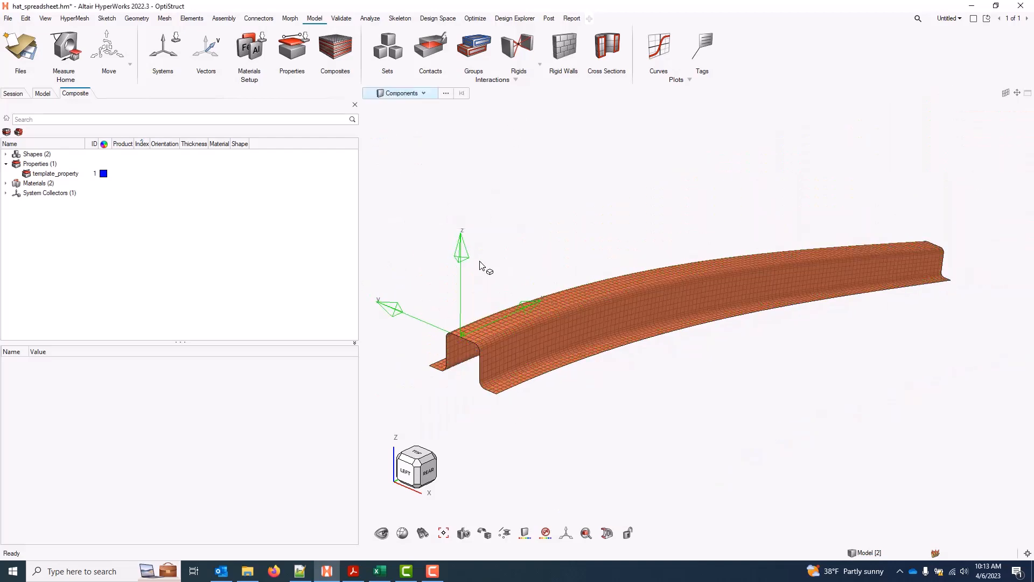
Create a laminate with the default name laminate1 and the STACK card image.
{"action": "right_click", "coordinate": [68, 227]}
{"action": "mouse_move", "coordinate": [122, 239]}
{"action": "left_click", "coordinate": [193, 263]}
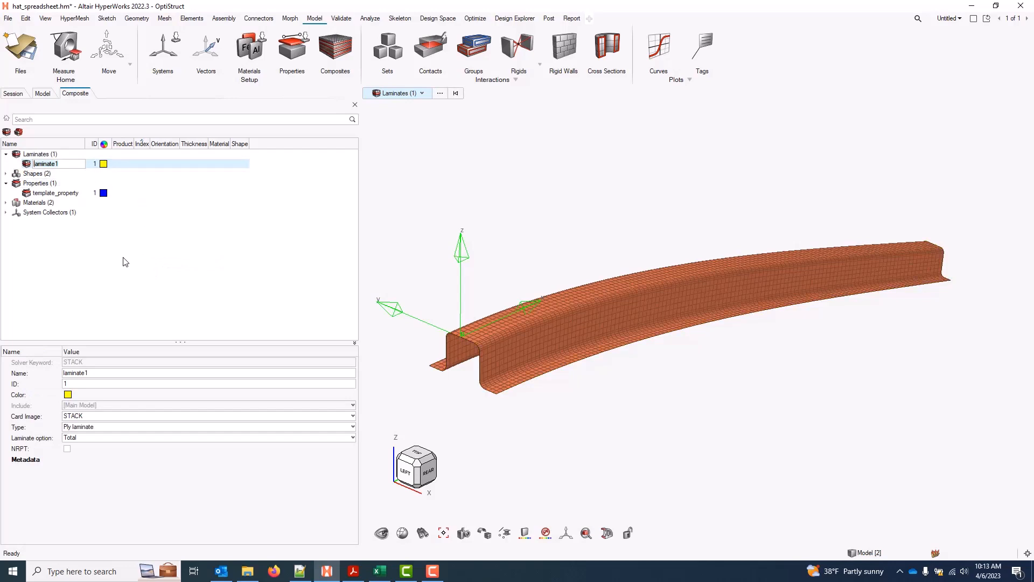
{"action": "left_click", "coordinate": [134, 166]}
{"action": "left_click", "coordinate": [134, 165]}
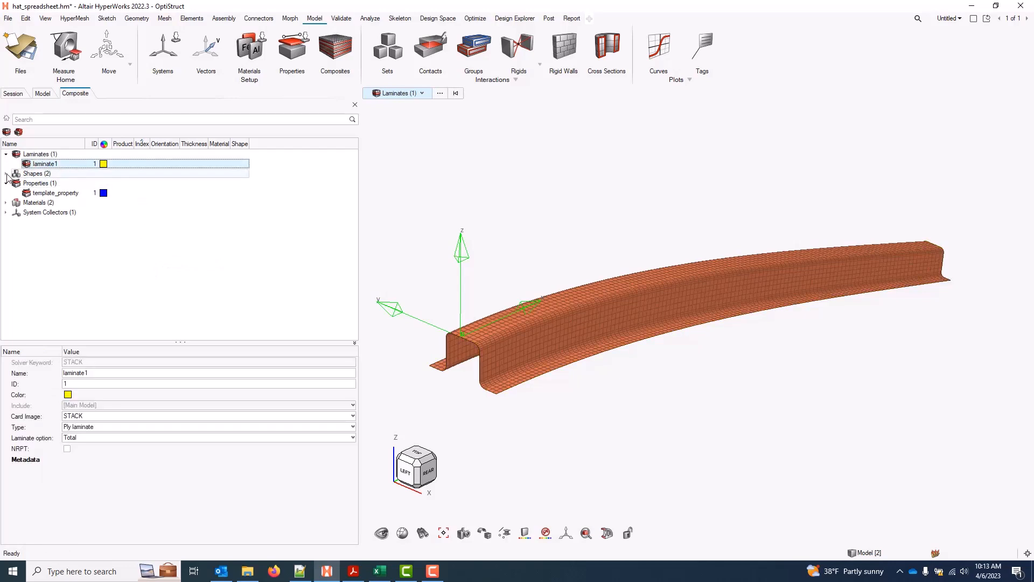
Check the IDs of the full and partial shapes and the material names, and switch to hat_spreadsheet.xlsx in Excel to compare.
{"action": "left_click", "coordinate": [6, 173]}
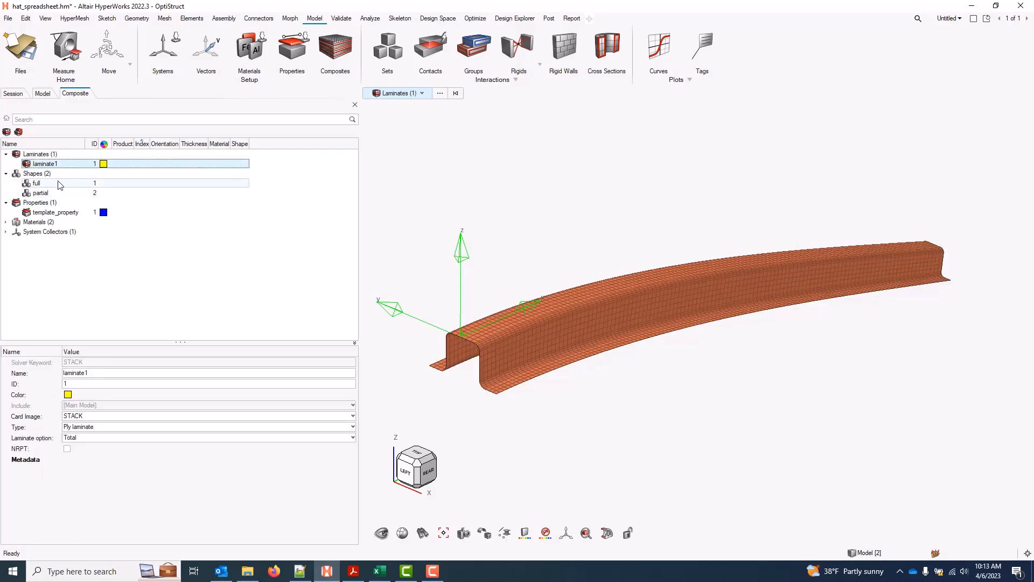
{"action": "left_click", "coordinate": [45, 186]}
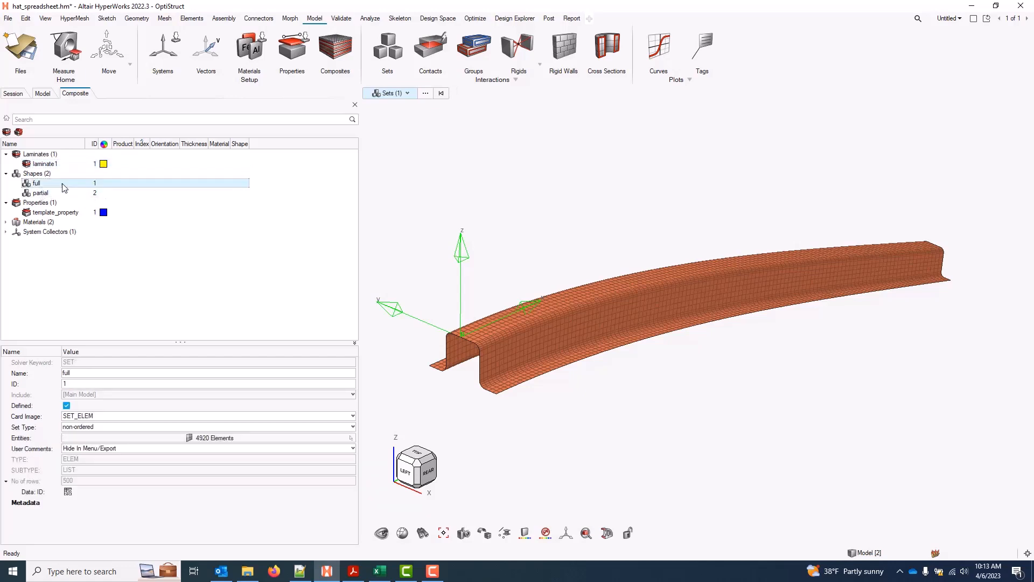
{"action": "left_click", "coordinate": [6, 222]}
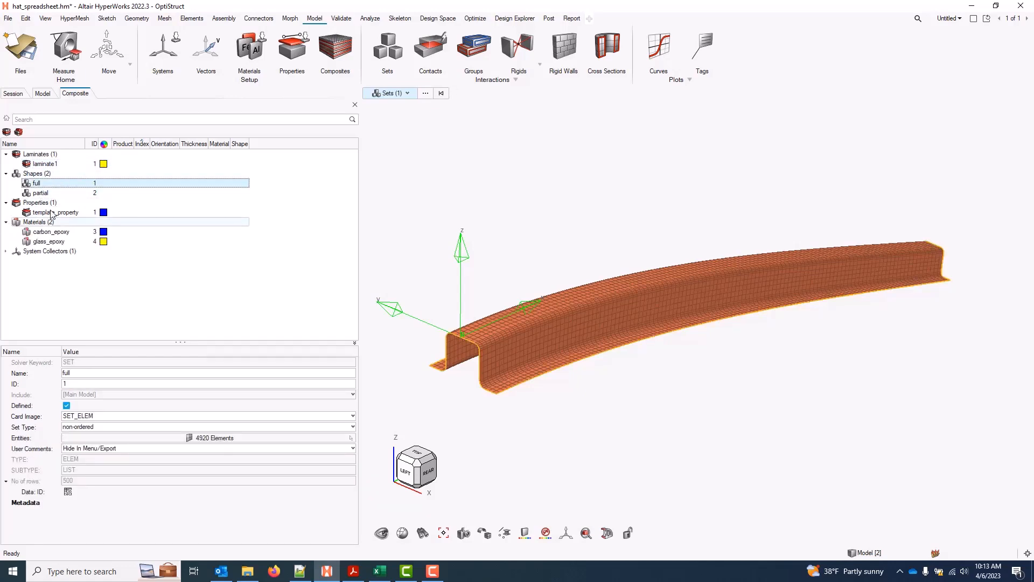
{"action": "left_click", "coordinate": [380, 571]}
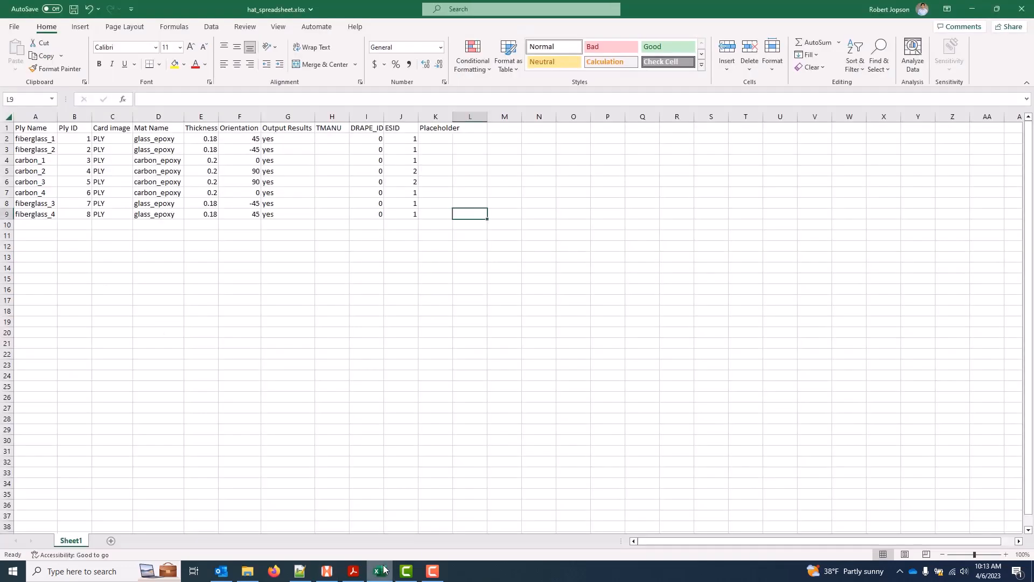
Return to HyperWorks and import the plies of hat_spreadsheet.xlsx into laminate1 as an Excel spreadsheet.
{"action": "left_click", "coordinate": [331, 237]}
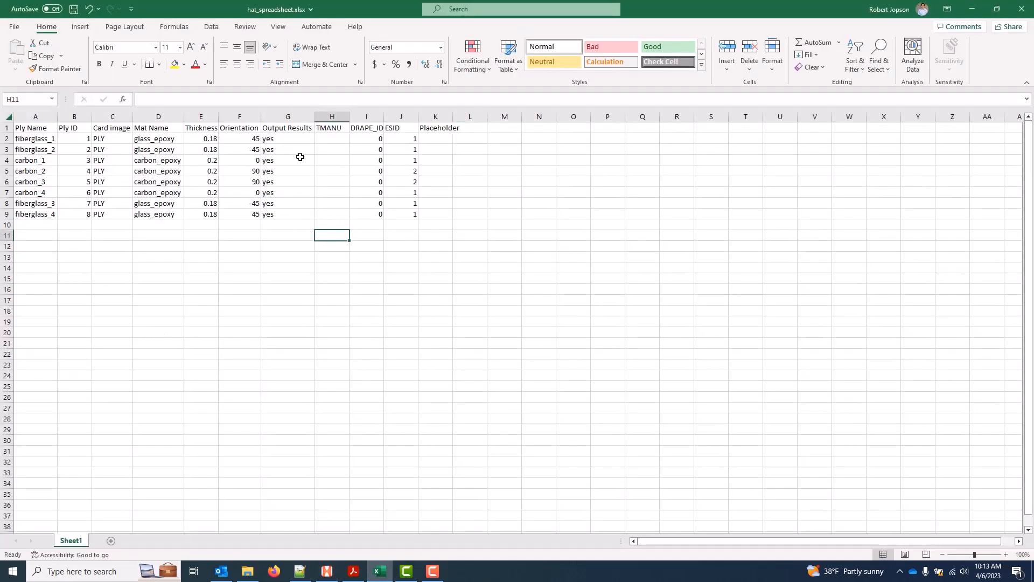
{"action": "left_click", "coordinate": [380, 570]}
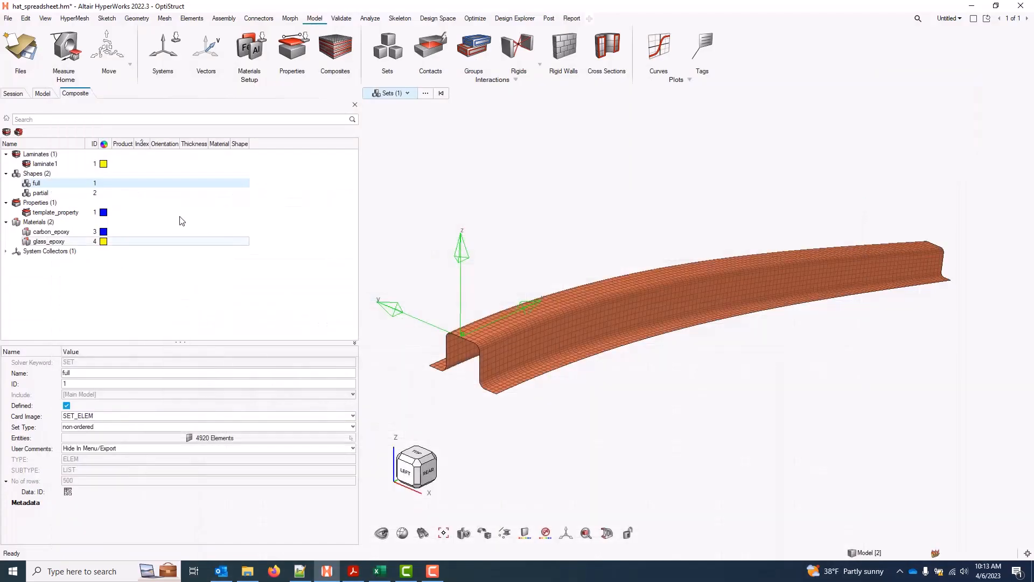
{"action": "left_click", "coordinate": [56, 164]}
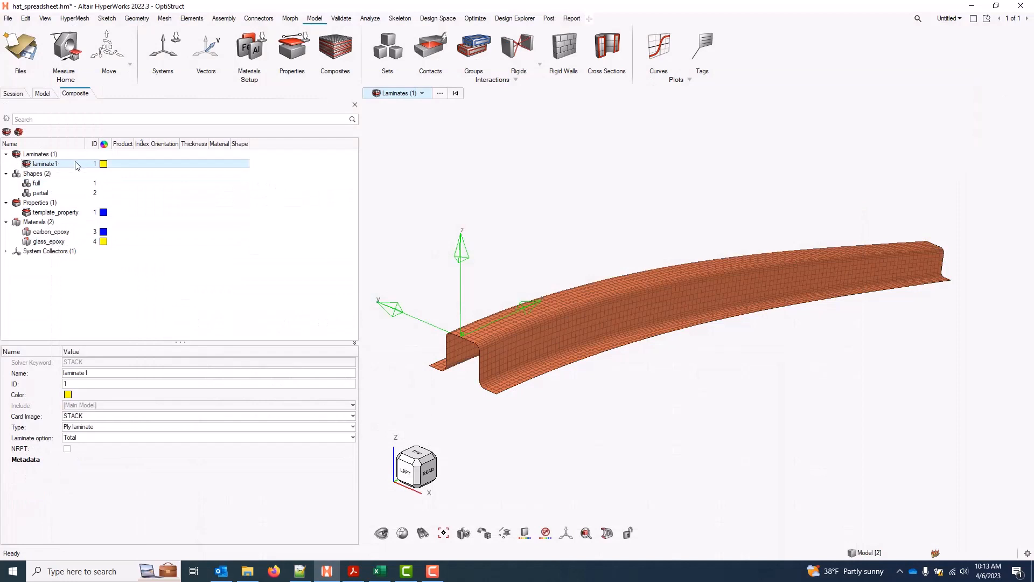
{"action": "right_click", "coordinate": [75, 165]}
{"action": "mouse_move", "coordinate": [101, 181]}
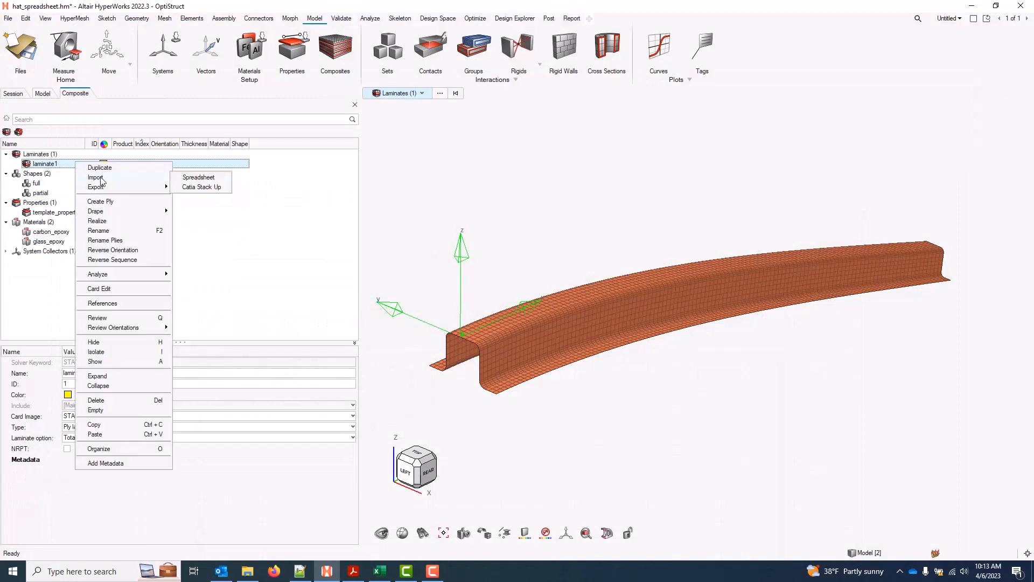
{"action": "left_click", "coordinate": [220, 179]}
{"action": "left_click", "coordinate": [177, 88]}
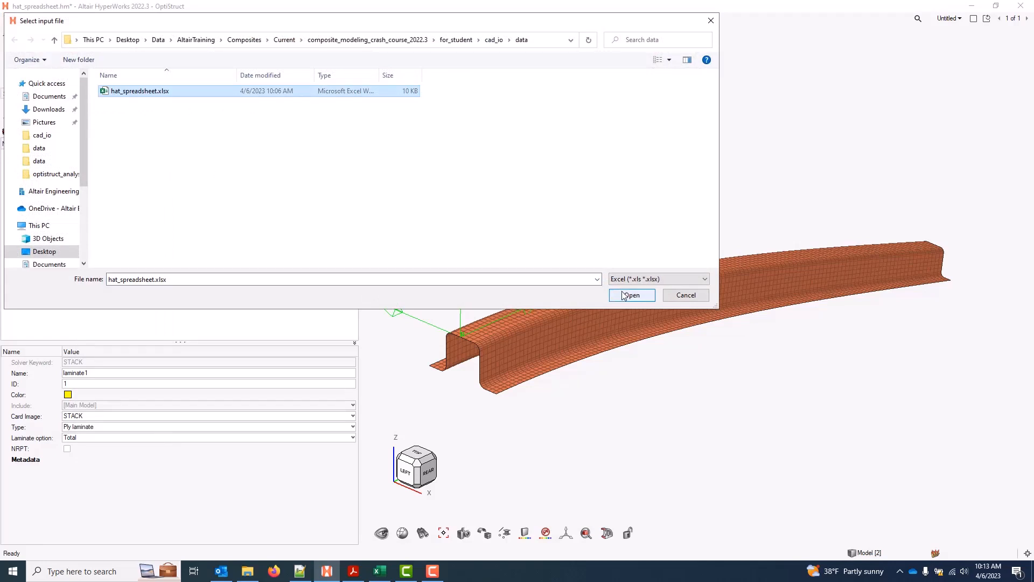
{"action": "left_click", "coordinate": [638, 281]}
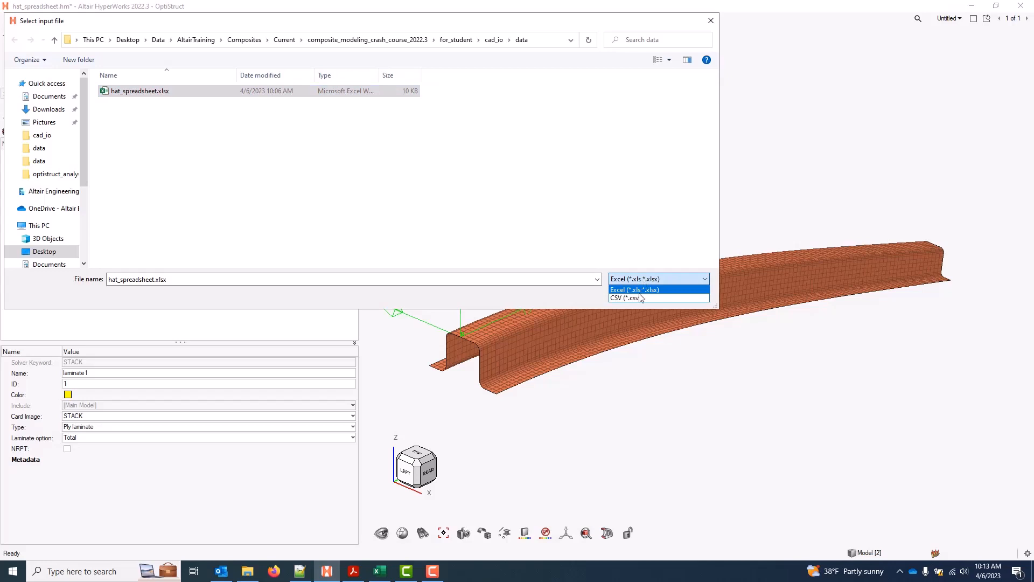
{"action": "left_click", "coordinate": [653, 289]}
{"action": "left_click", "coordinate": [634, 298]}
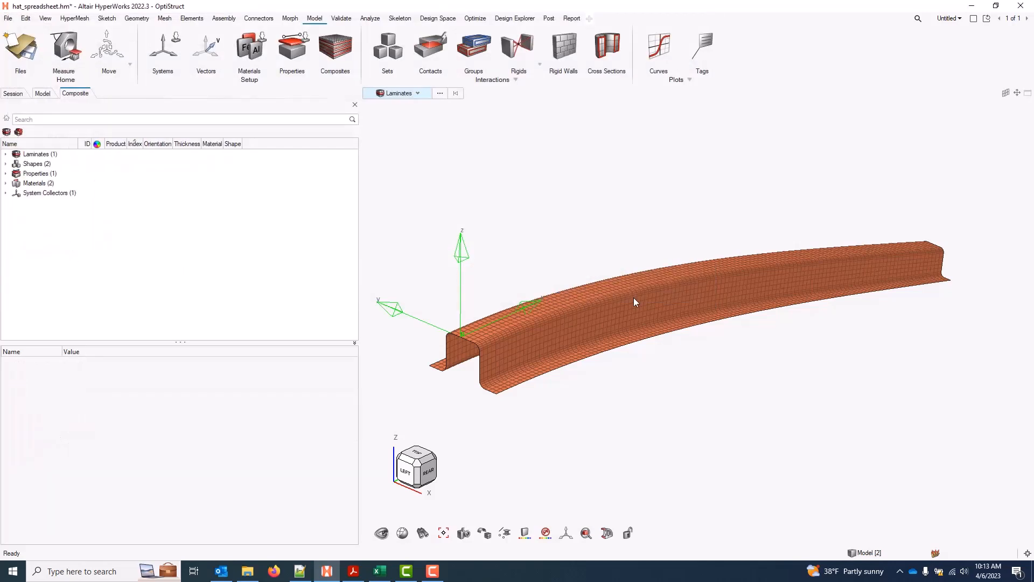
Expand laminate1 and review the imported plies' names, orientations, thicknesses, materials and shapes.
{"action": "left_click", "coordinate": [5, 154]}
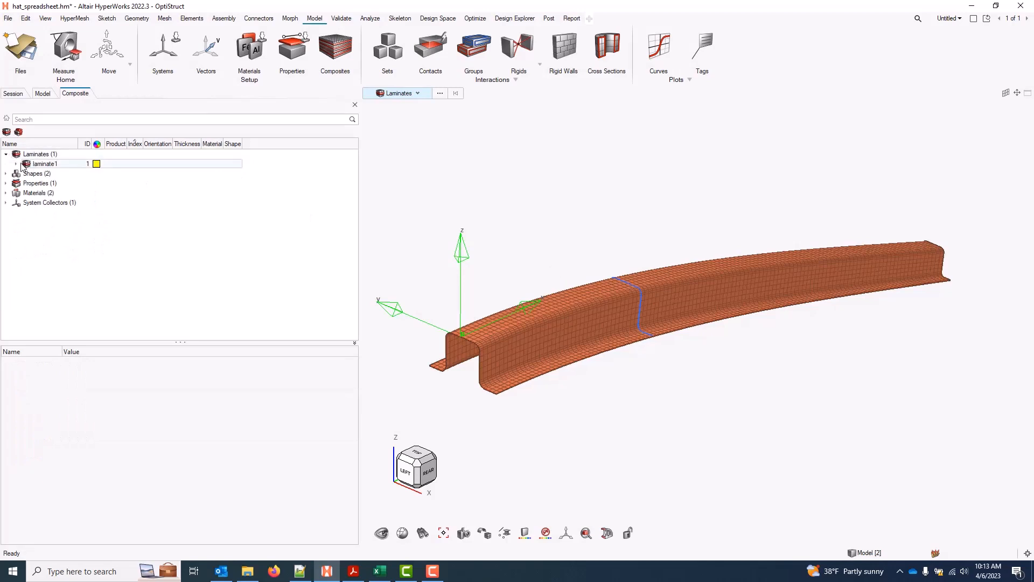
{"action": "left_click", "coordinate": [16, 163]}
{"action": "left_click", "coordinate": [49, 174]}
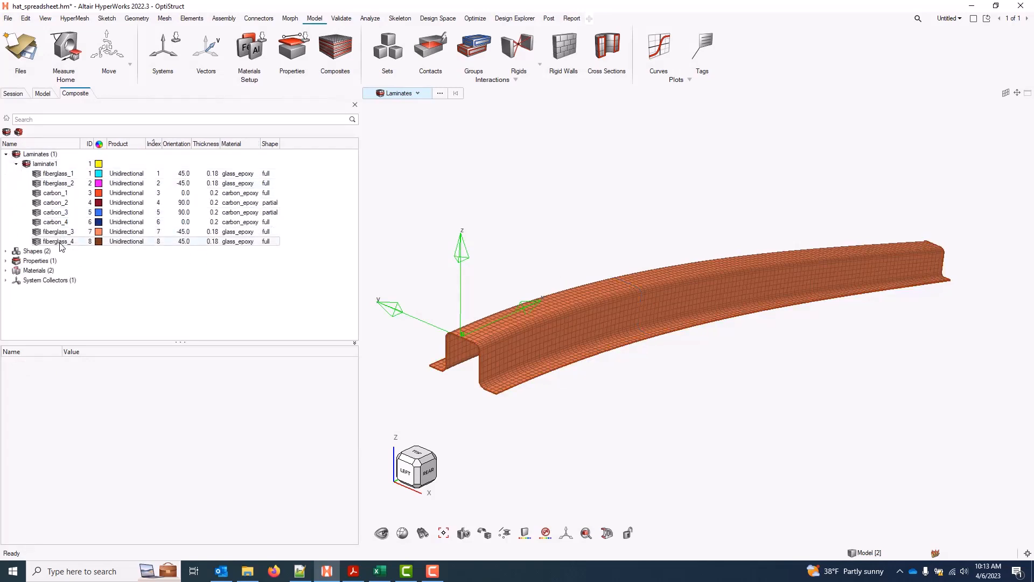
{"action": "left_click", "coordinate": [80, 212]}
{"action": "left_click", "coordinate": [225, 183]}
{"action": "left_click", "coordinate": [227, 175]}
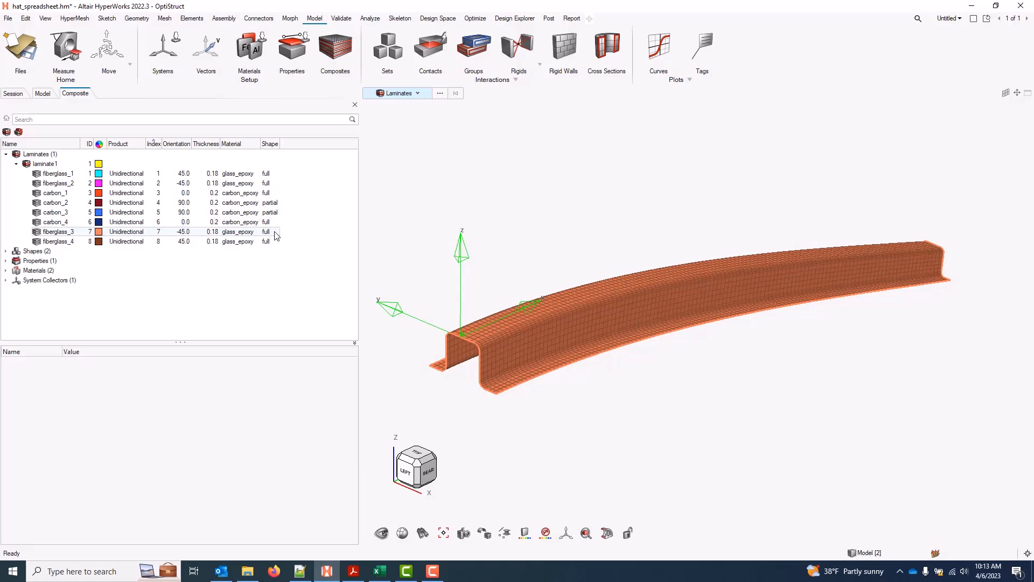
Display the hat elements in 3D with composite layers coloured by ply, and inspect the stacking at the flange corner.
{"action": "right_click_drag", "start_coordinate": [547, 434], "coordinate": [571, 419], "text": "ctrl"}
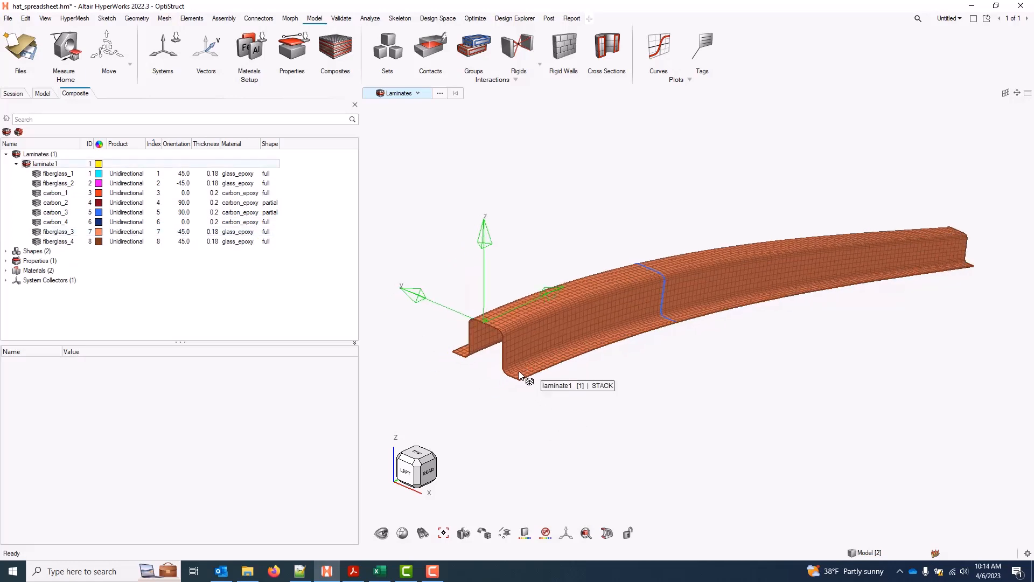
{"action": "mouse_move", "coordinate": [505, 532]}
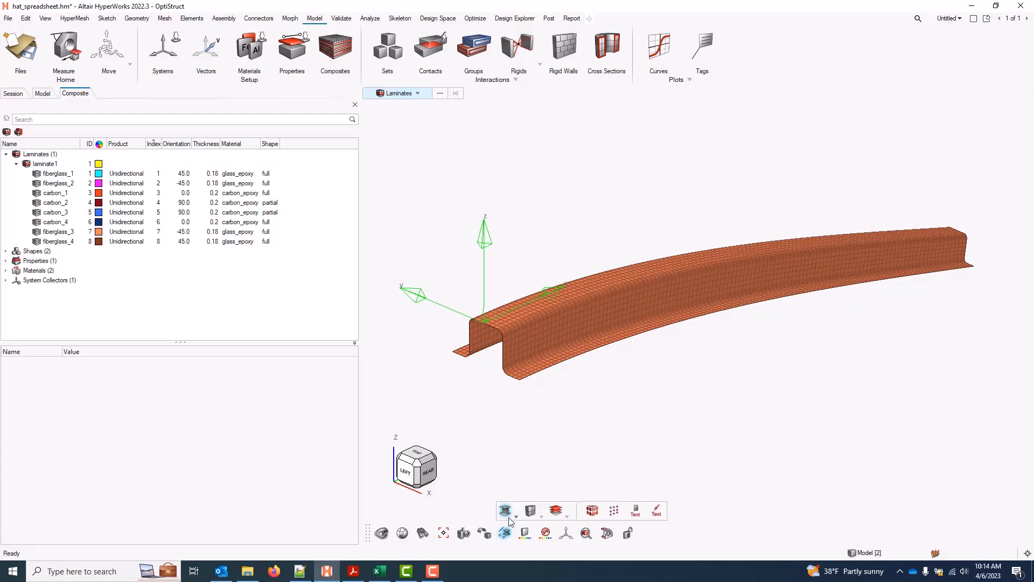
{"action": "left_click", "coordinate": [530, 510]}
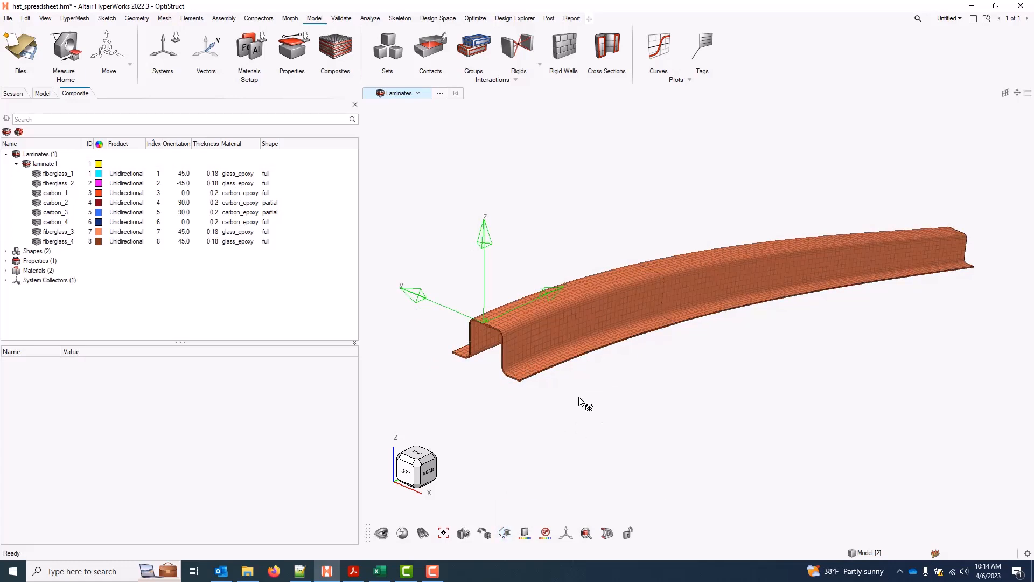
{"action": "key", "text": "Escape"}
{"action": "right_click_drag", "start_coordinate": [552, 416], "coordinate": [569, 397]}
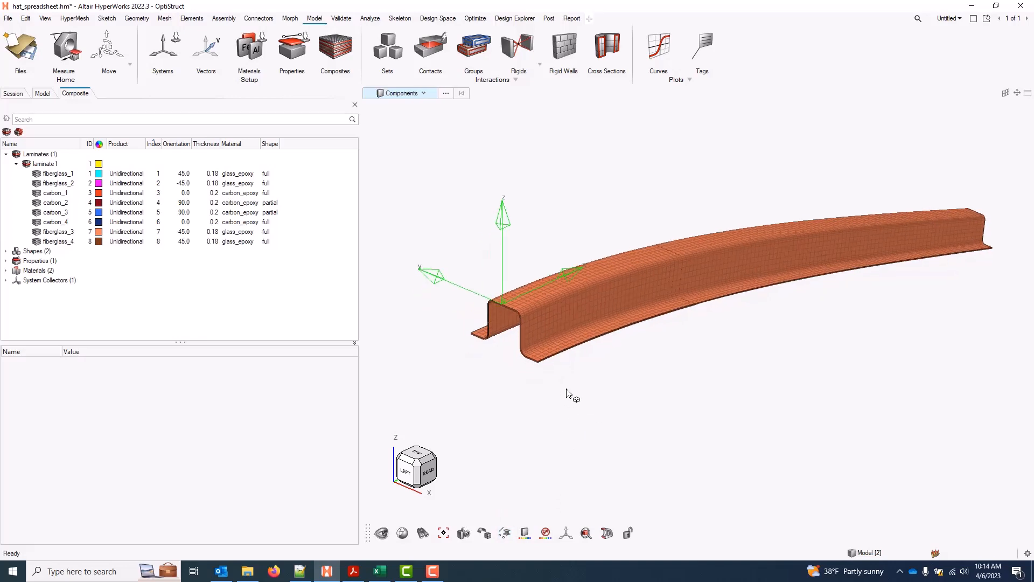
{"action": "key", "text": "p"}
{"action": "scroll", "coordinate": [528, 344], "scroll_direction": "up", "scroll_amount": 10}
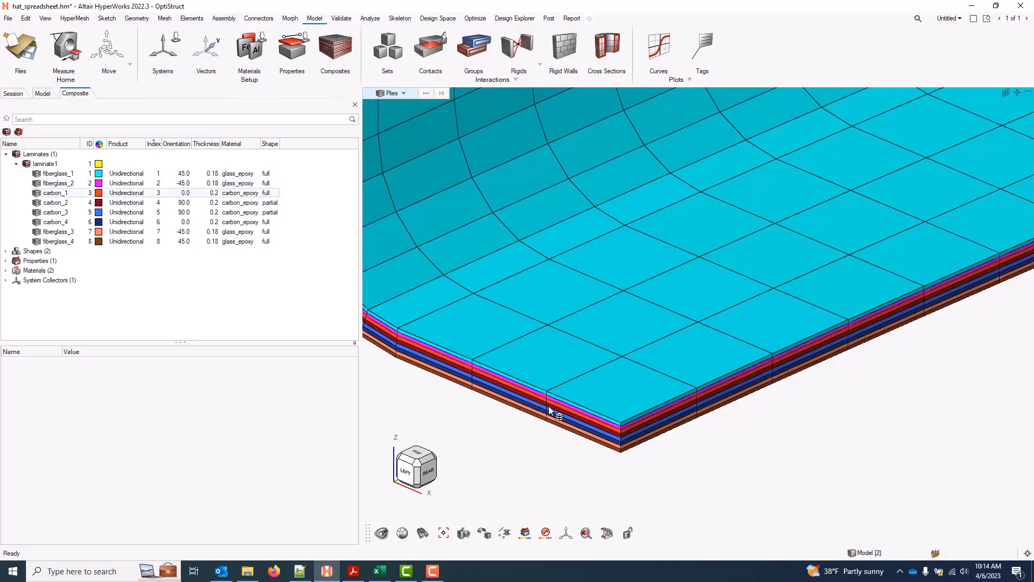
Examine the ply layers along the flange edge where the partial plies end.
{"action": "scroll", "coordinate": [562, 460], "scroll_direction": "down", "scroll_amount": 8}
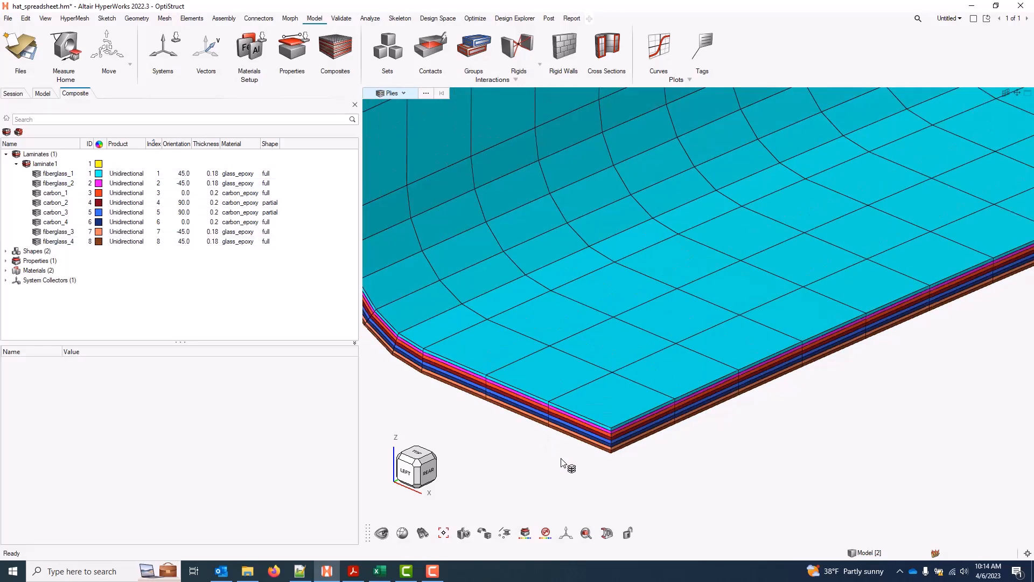
{"action": "scroll", "coordinate": [840, 402], "scroll_direction": "up", "scroll_amount": 4}
{"action": "right_click_drag", "start_coordinate": [854, 394], "coordinate": [760, 380]}
{"action": "scroll", "coordinate": [727, 361], "scroll_direction": "up", "scroll_amount": 5}
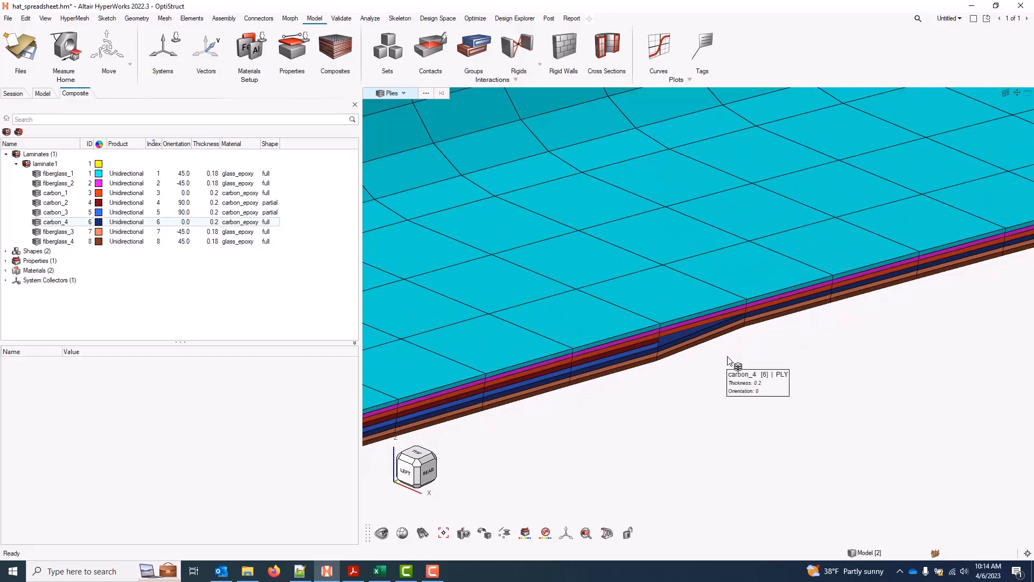
{"action": "scroll", "coordinate": [727, 361], "scroll_direction": "down", "scroll_amount": 5}
{"action": "scroll", "coordinate": [726, 360], "scroll_direction": "down", "scroll_amount": 6}
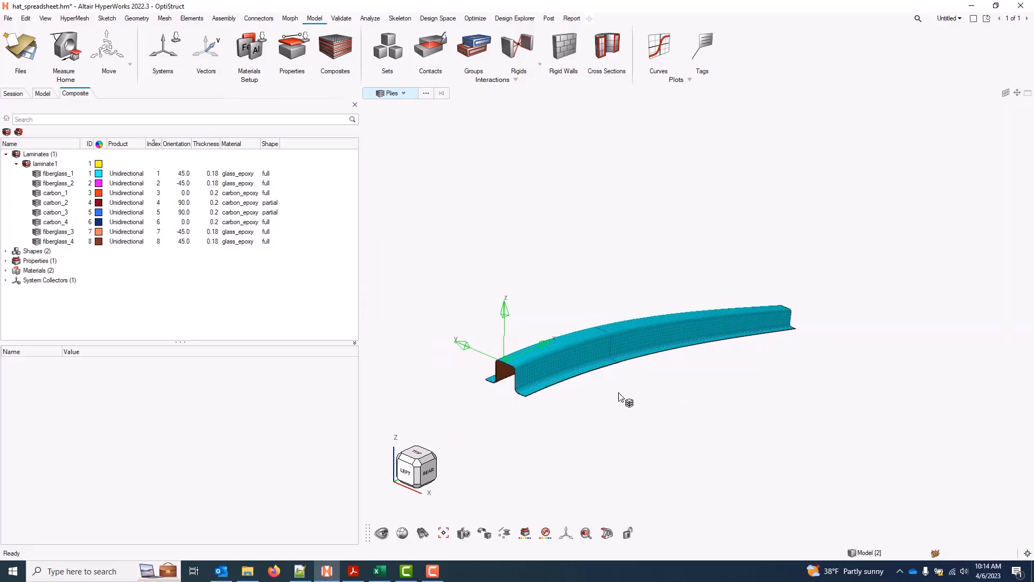
{"action": "scroll", "coordinate": [590, 414], "scroll_direction": "up", "scroll_amount": 3}
Turn off the 3D element and composite layer display and return to component colouring.
{"action": "left_click", "coordinate": [505, 534]}
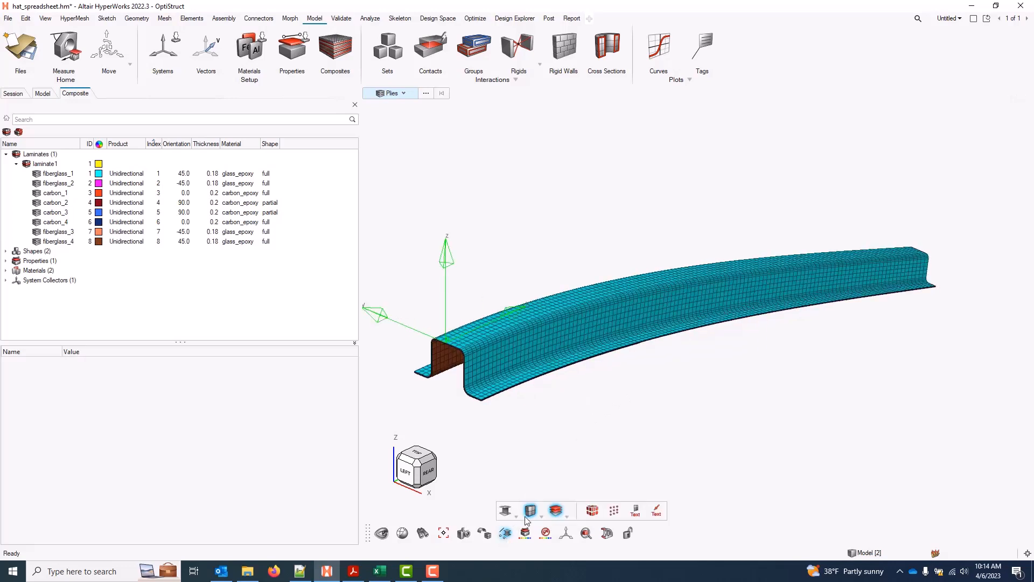
{"action": "left_click", "coordinate": [531, 510]}
{"action": "left_click", "coordinate": [560, 510]}
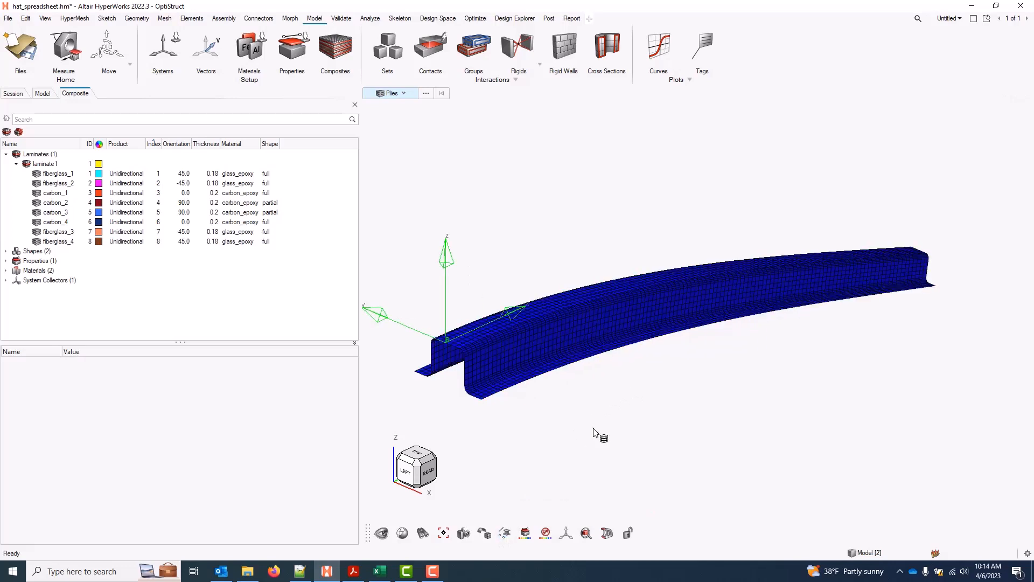
{"action": "key", "text": "Escape"}
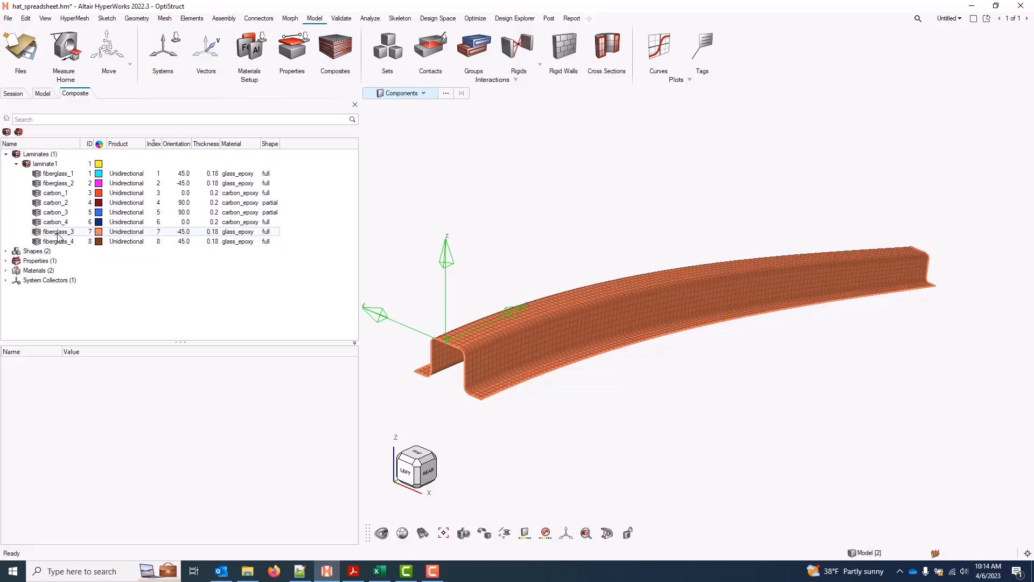
Export laminate1 to an Excel spreadsheet named export_demo in the data folder.
{"action": "left_click", "coordinate": [63, 165]}
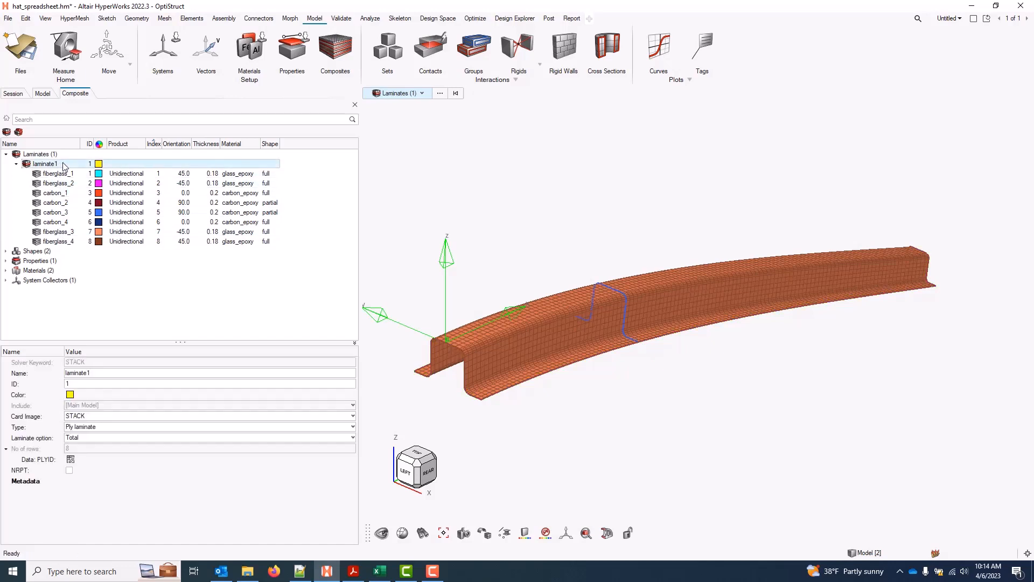
{"action": "right_click", "coordinate": [63, 165]}
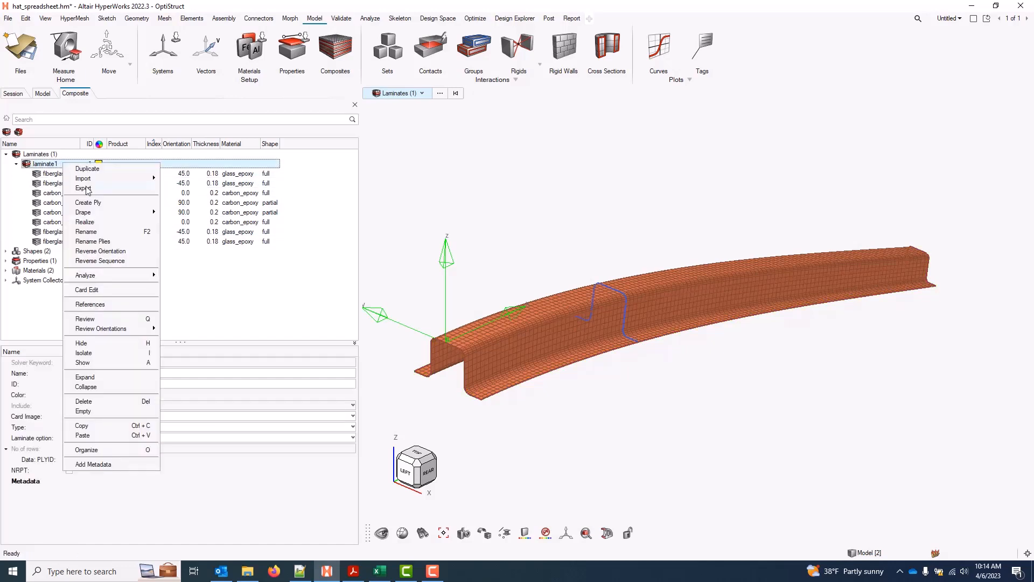
{"action": "mouse_move", "coordinate": [93, 191]}
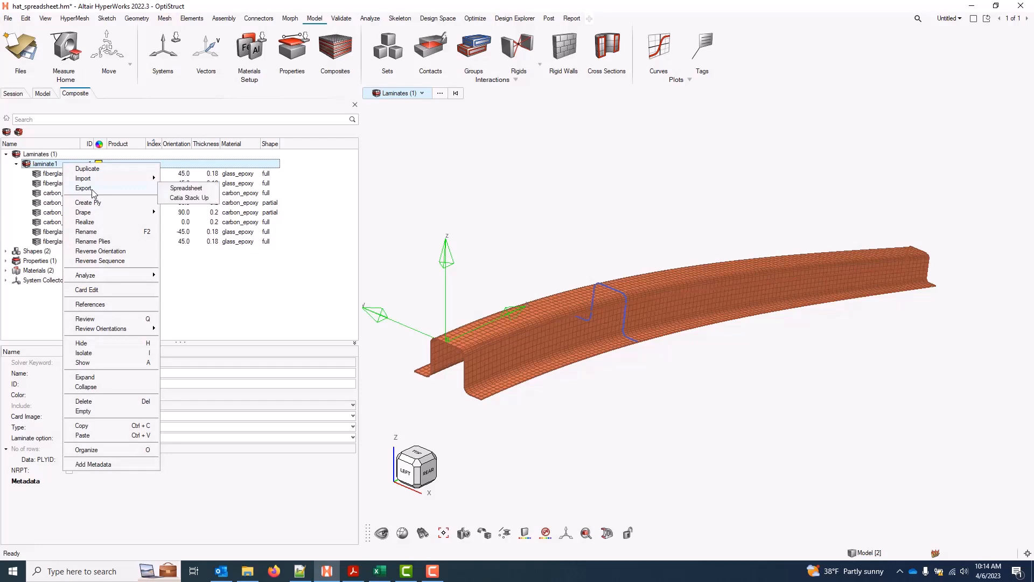
{"action": "left_click", "coordinate": [206, 190]}
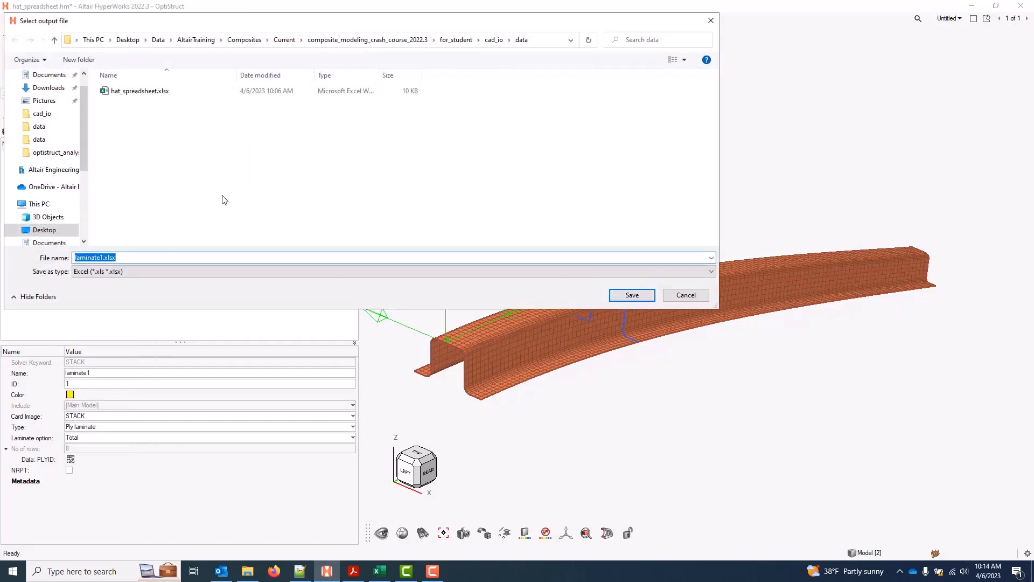
{"action": "type", "text": "export_demo"}
{"action": "key", "text": "Return"}
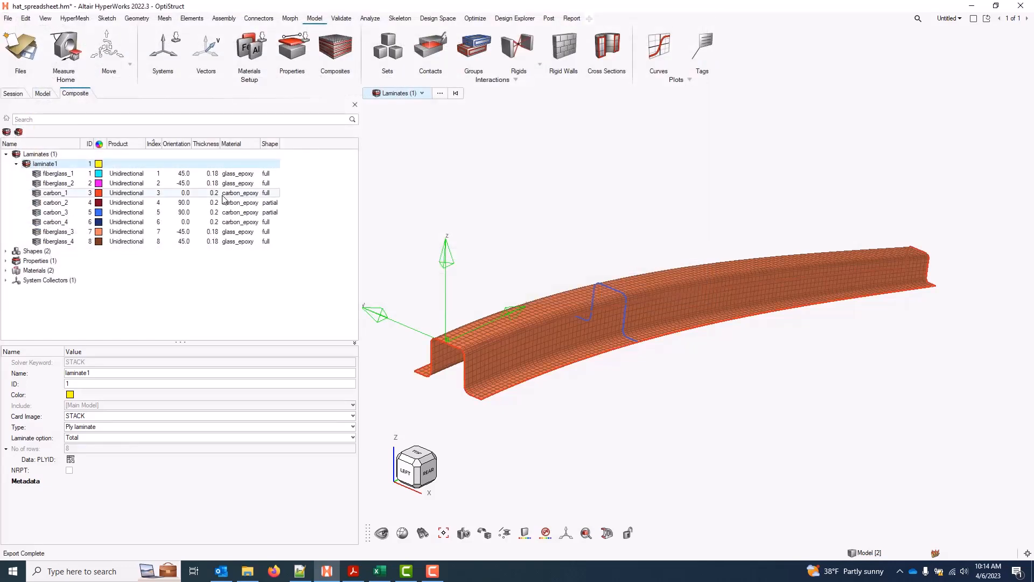